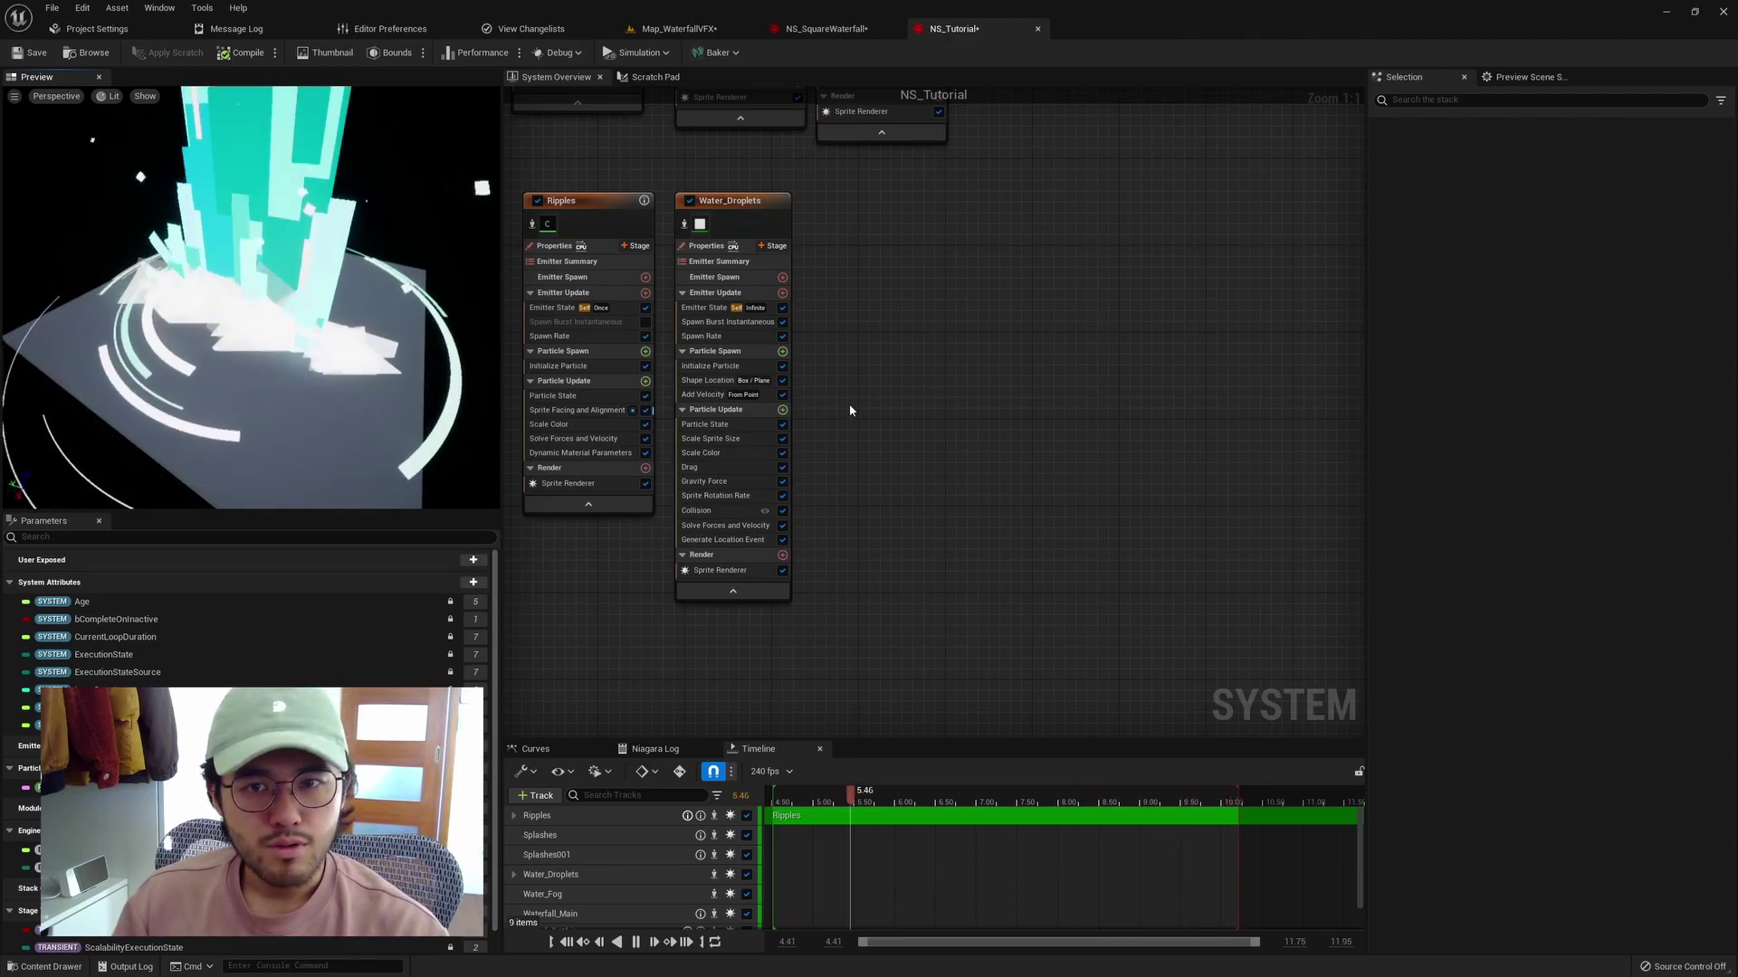
Examine the Water_Droplets emitter's Sprite Renderer material, Spawn Rate and Initialize Particle settings, including its particle color.
left_click(758, 201)
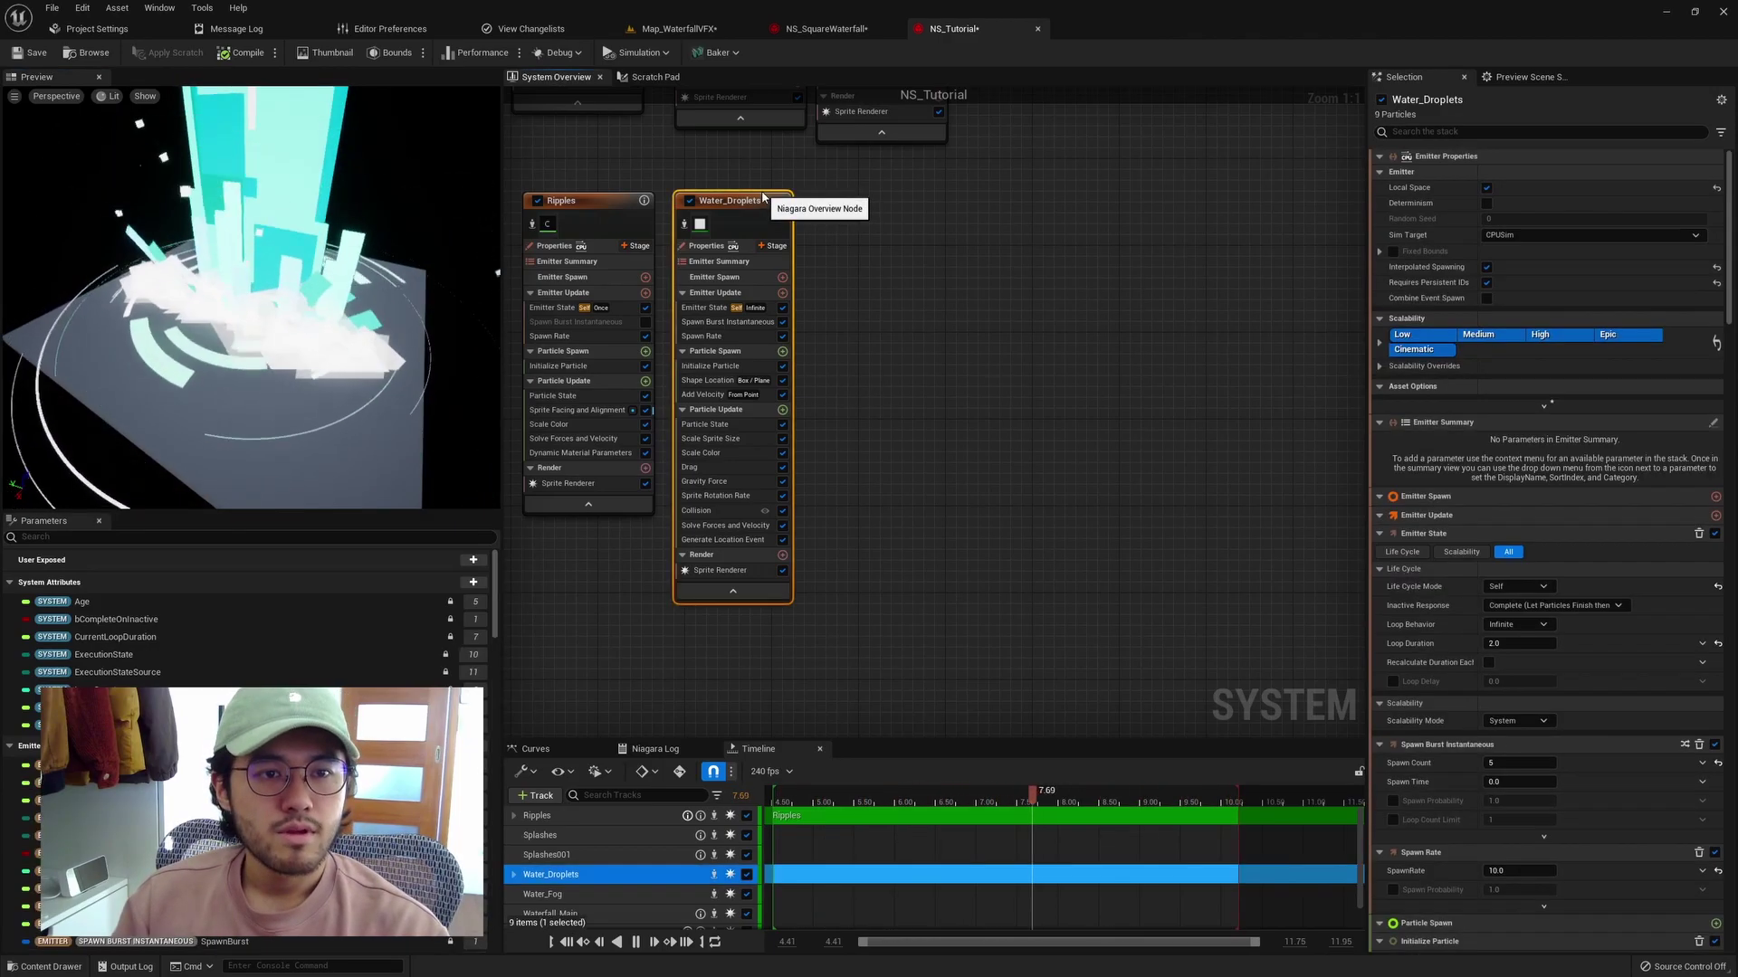
left_click(721, 570)
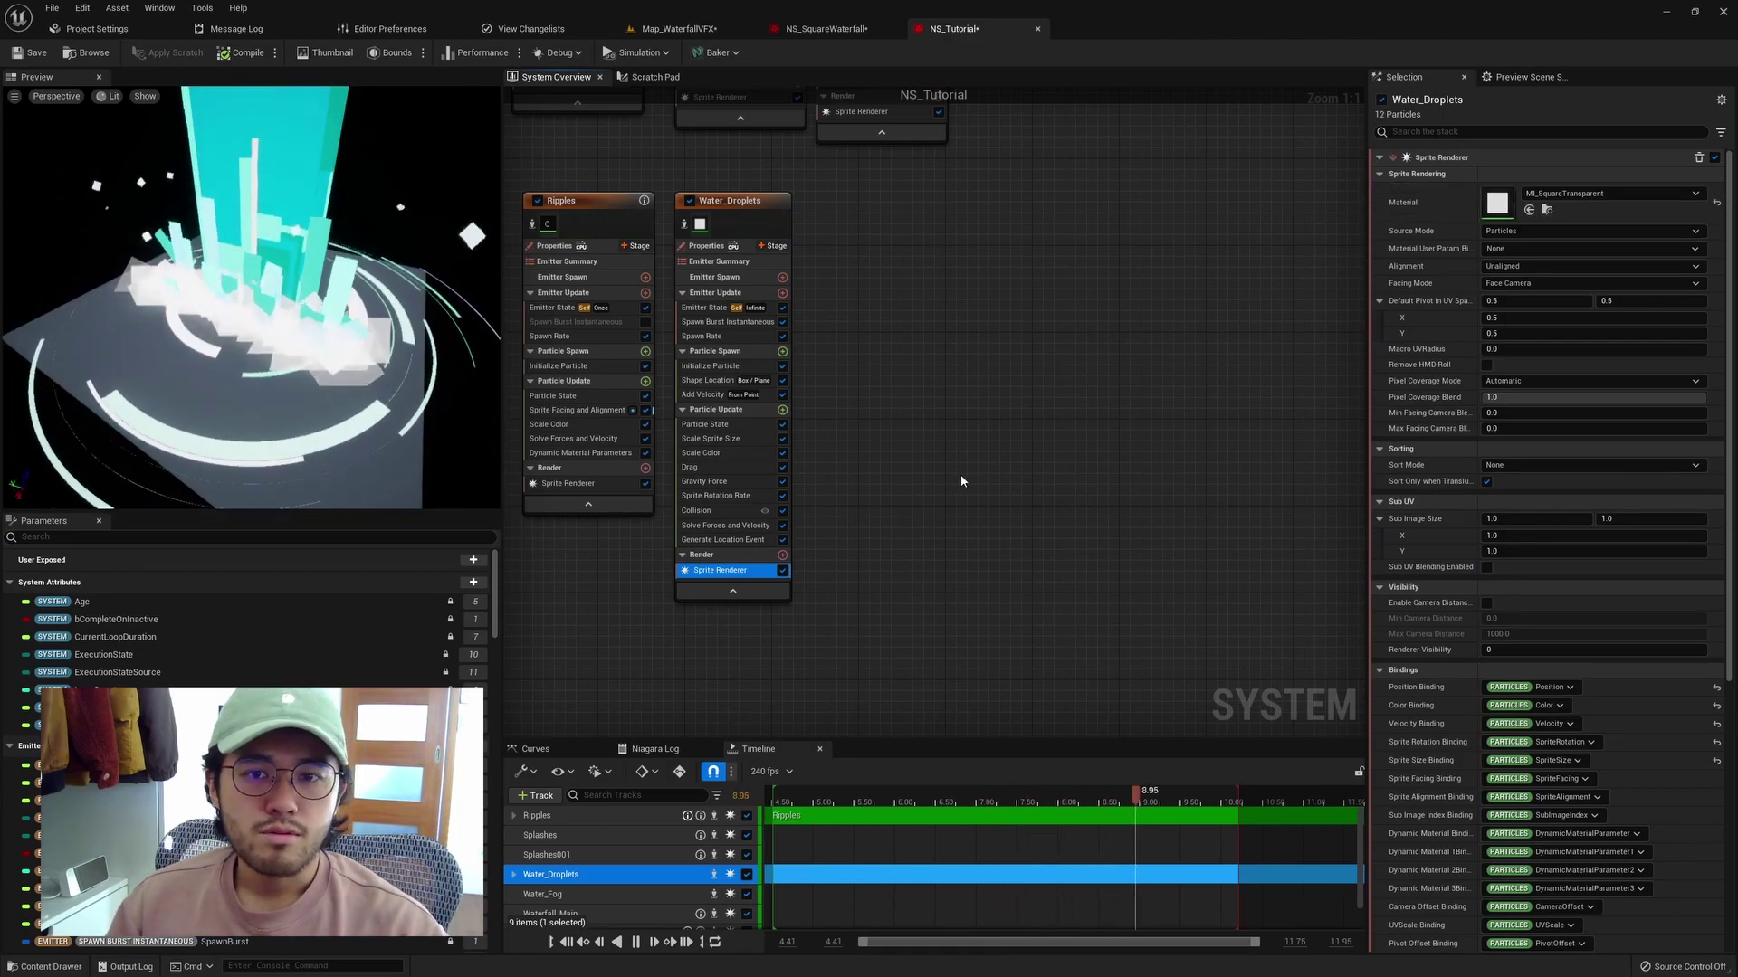
left_click(728, 323)
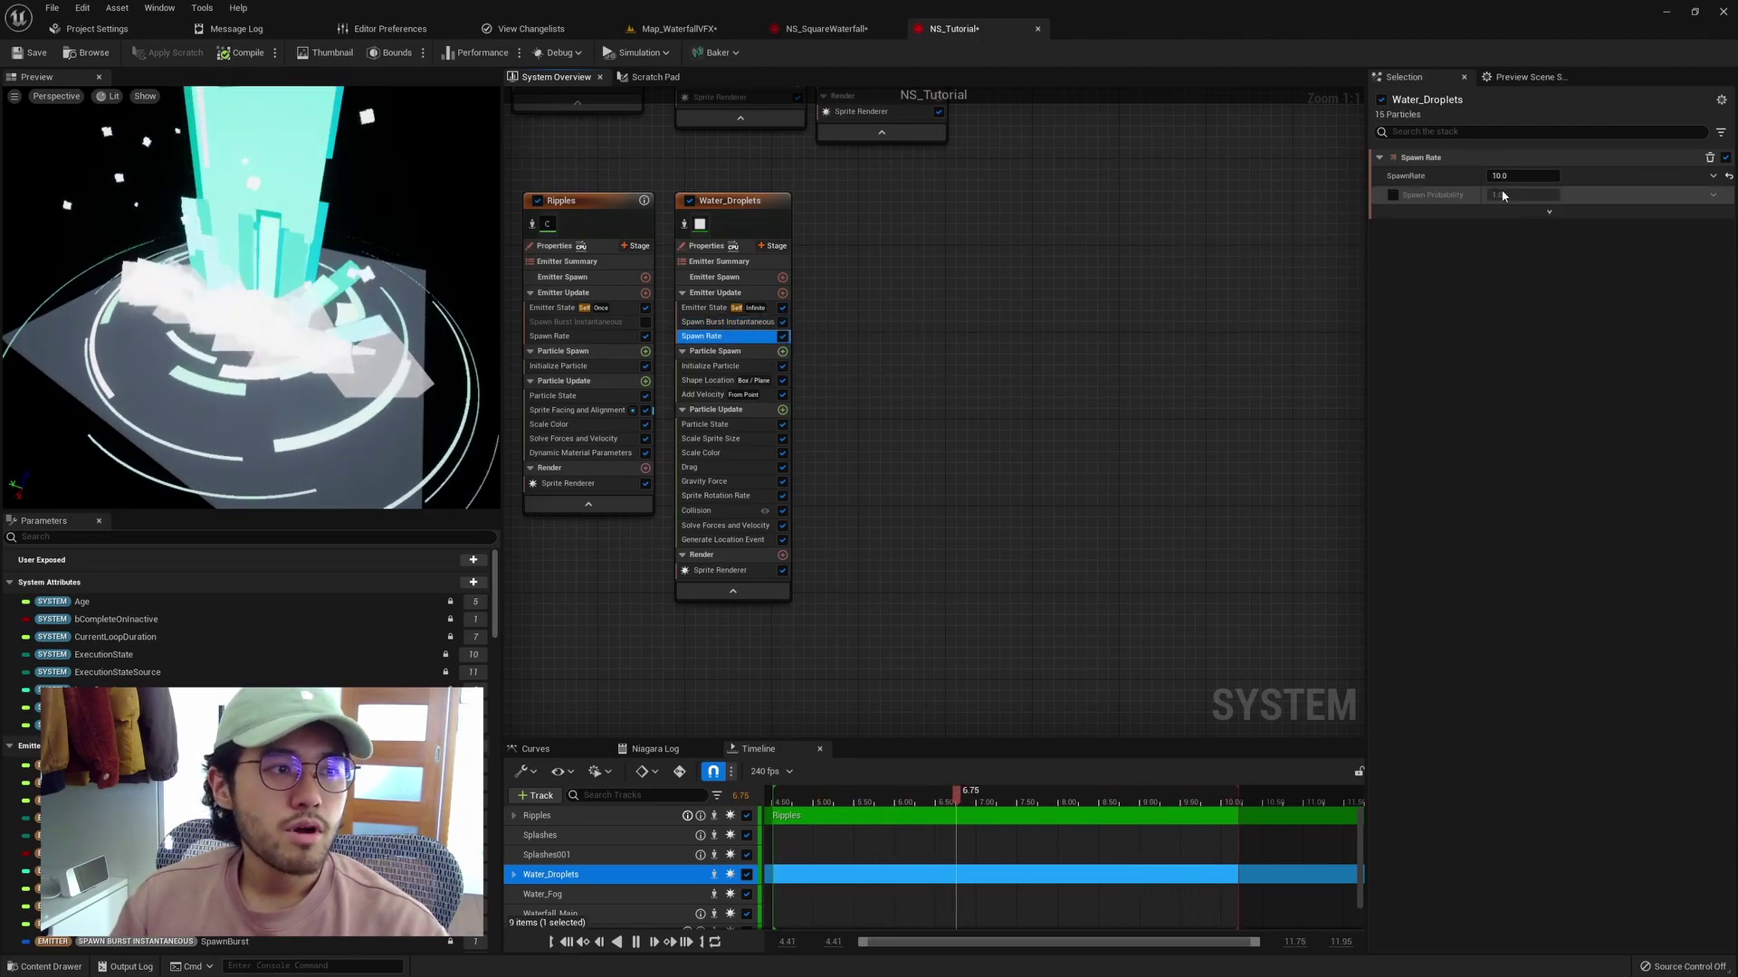
left_click(728, 367)
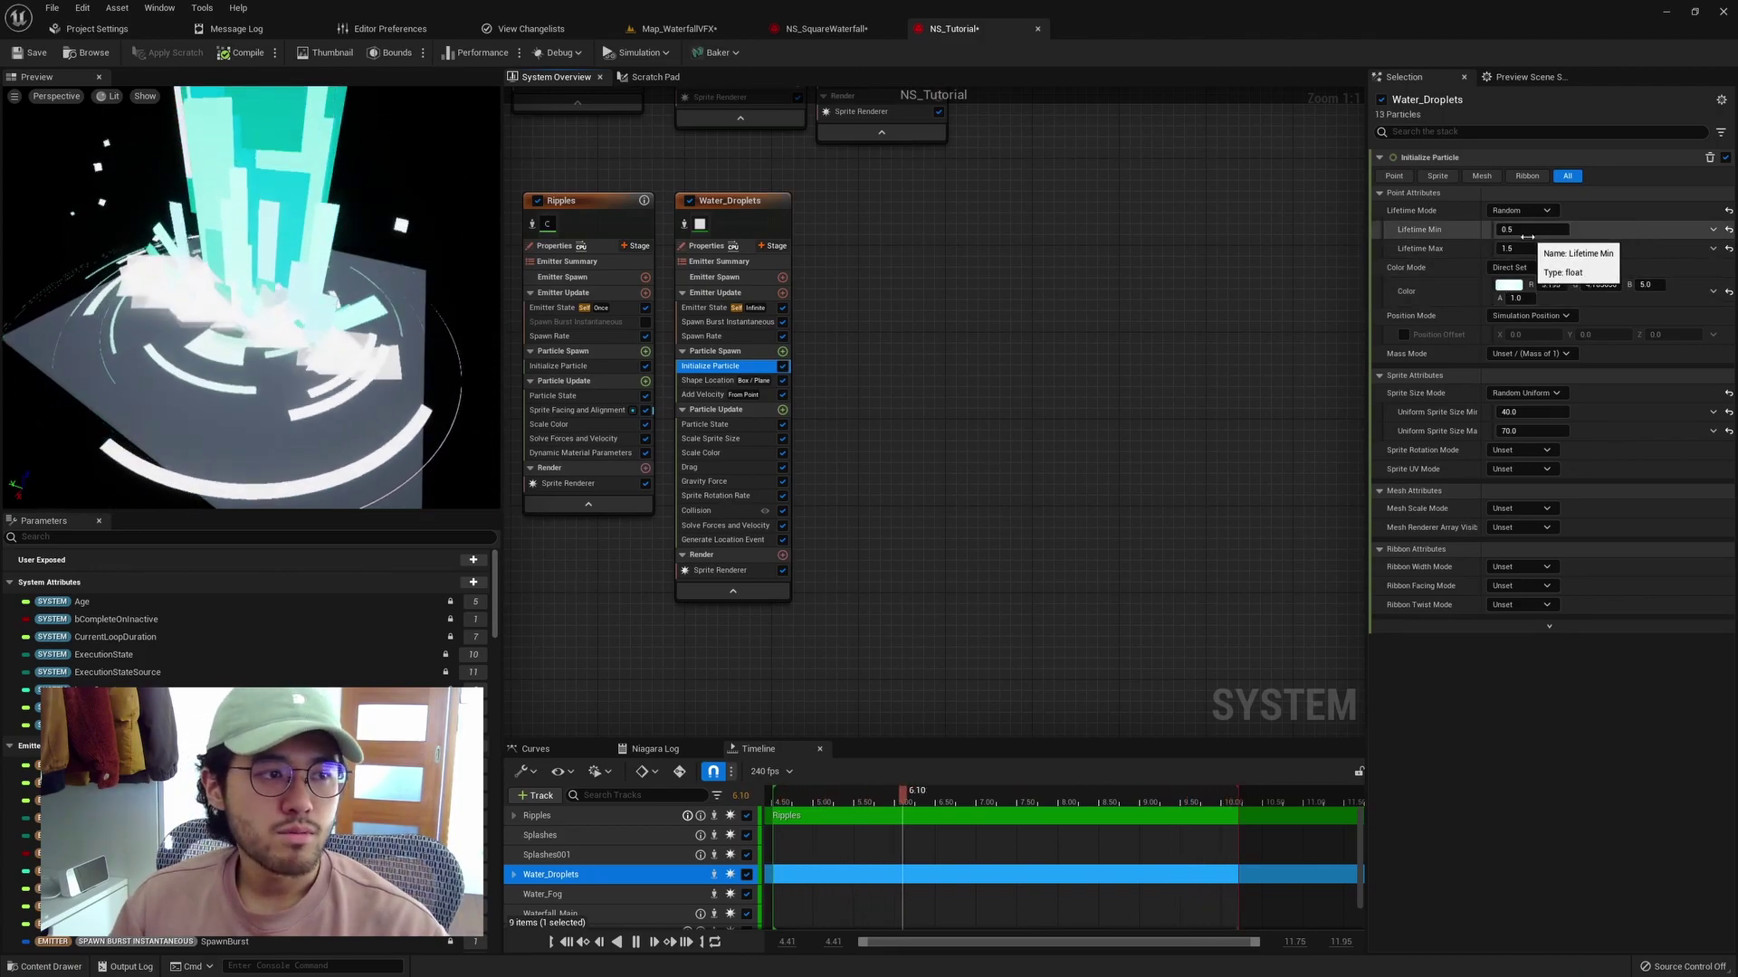
left_click(1509, 285)
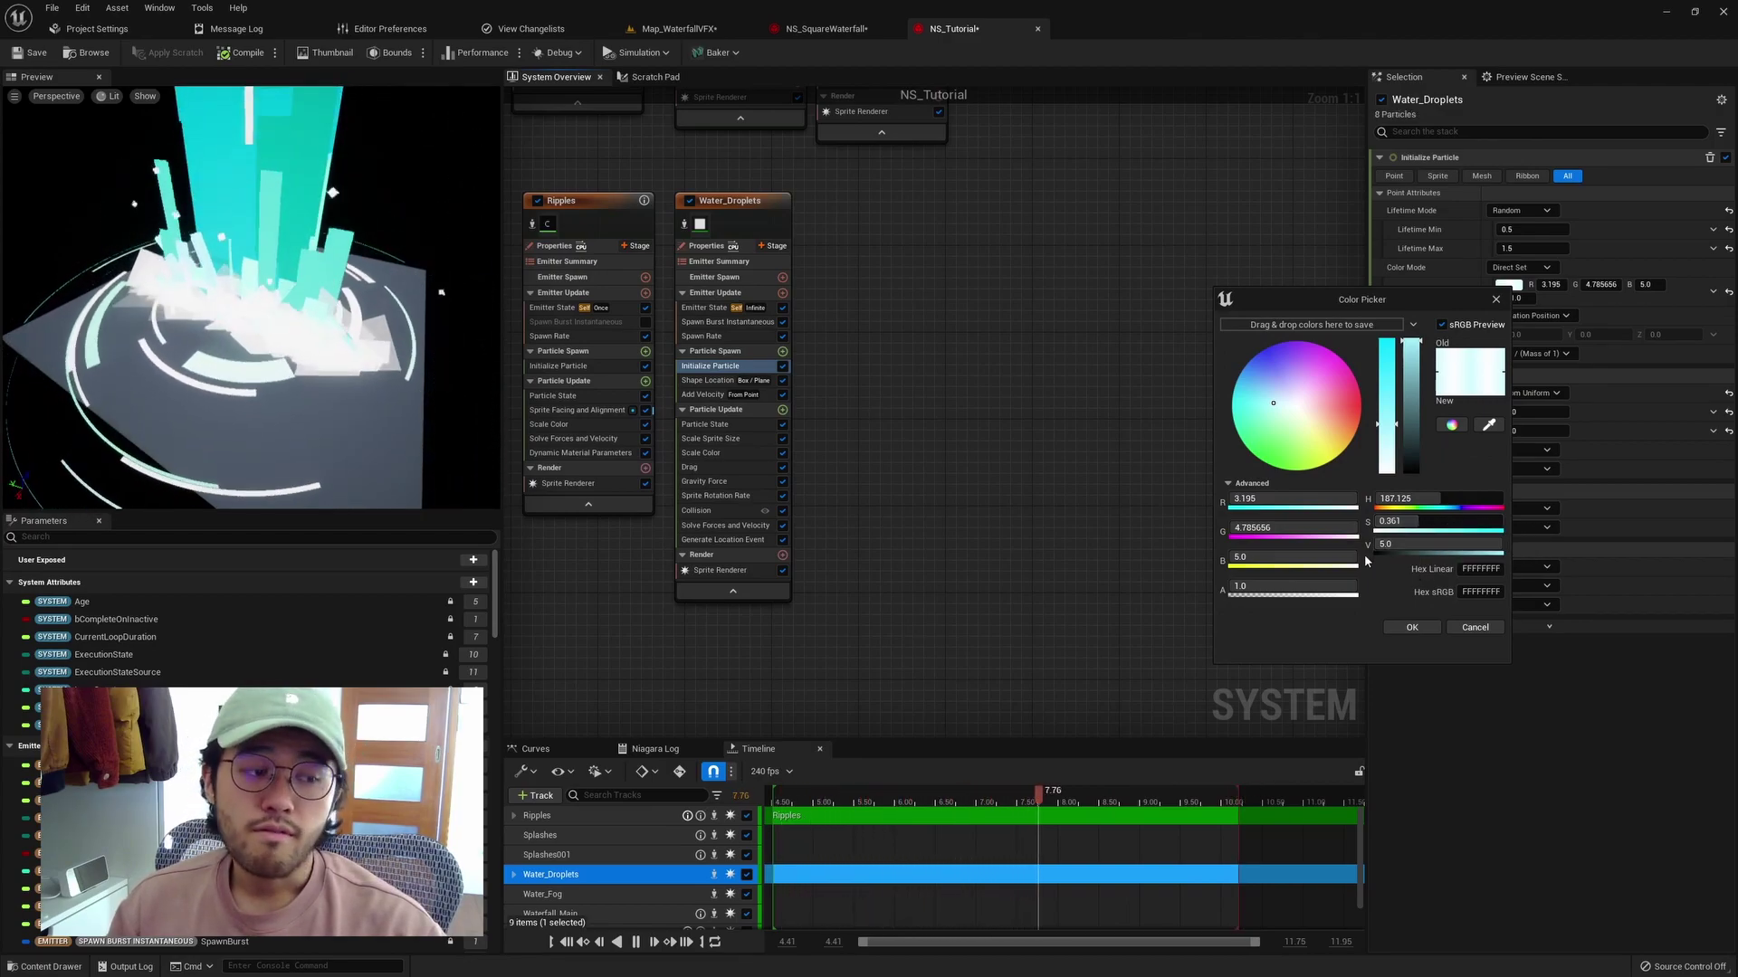
left_click(1410, 626)
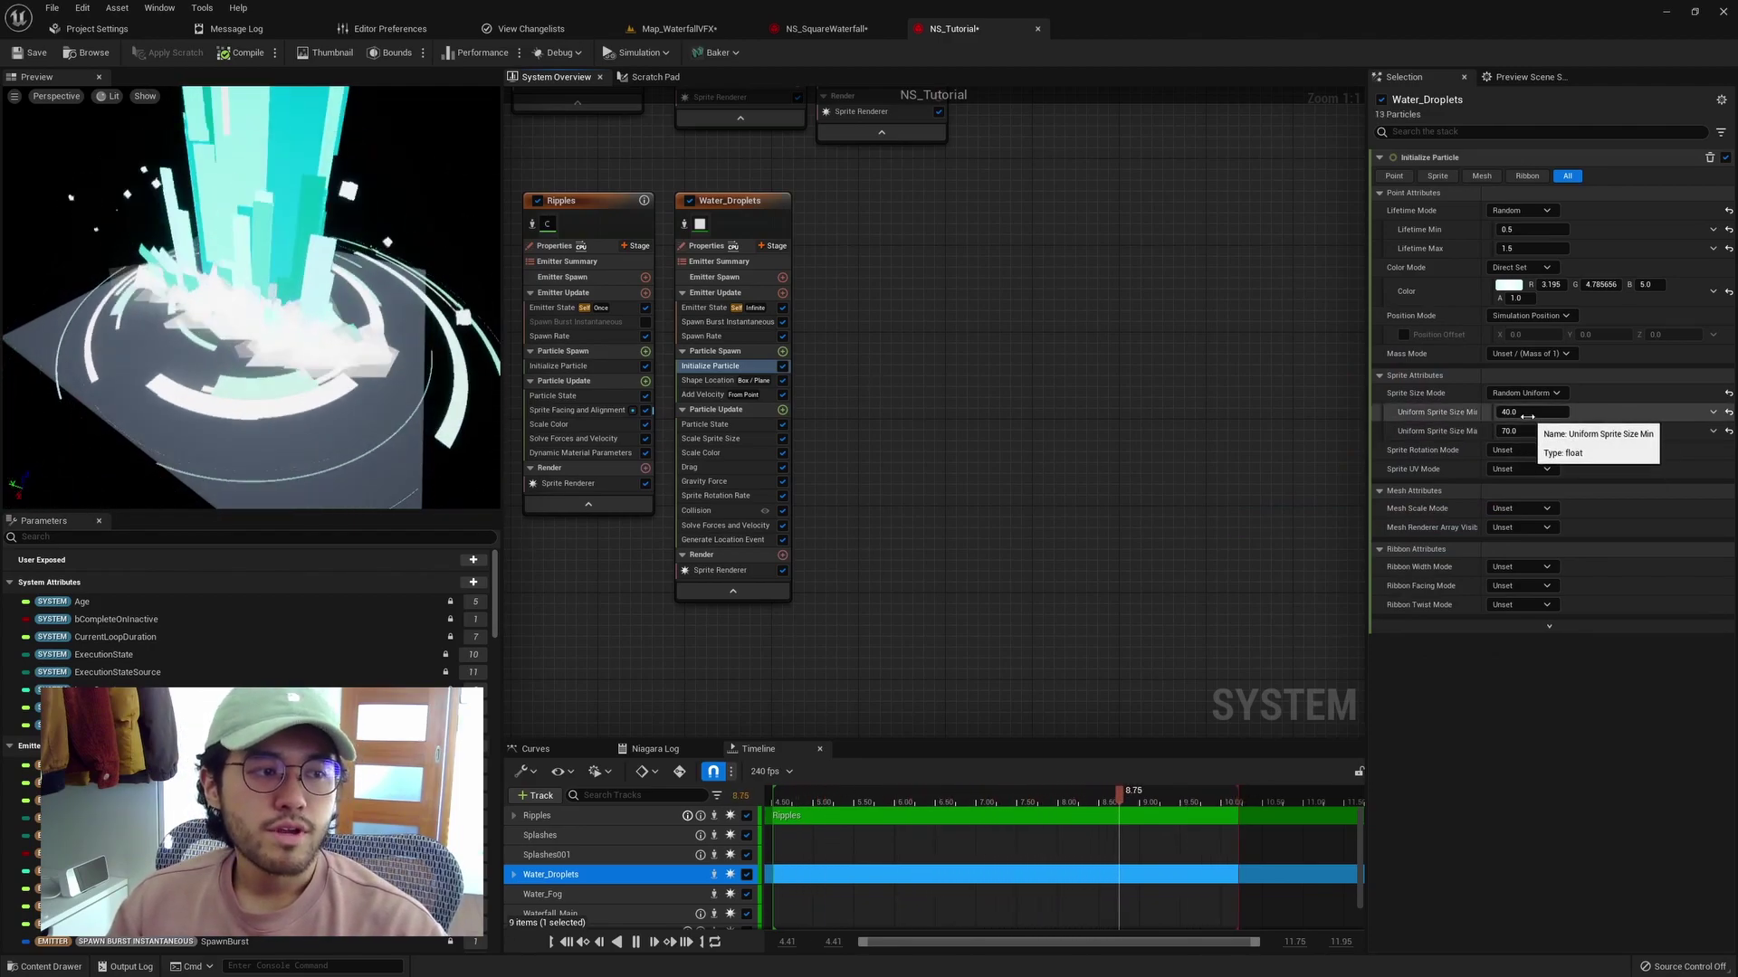
Examine the Shape Location and Add Velocity modules of Water_Droplets and how the droplets burst outward in the preview.
left_click(749, 382)
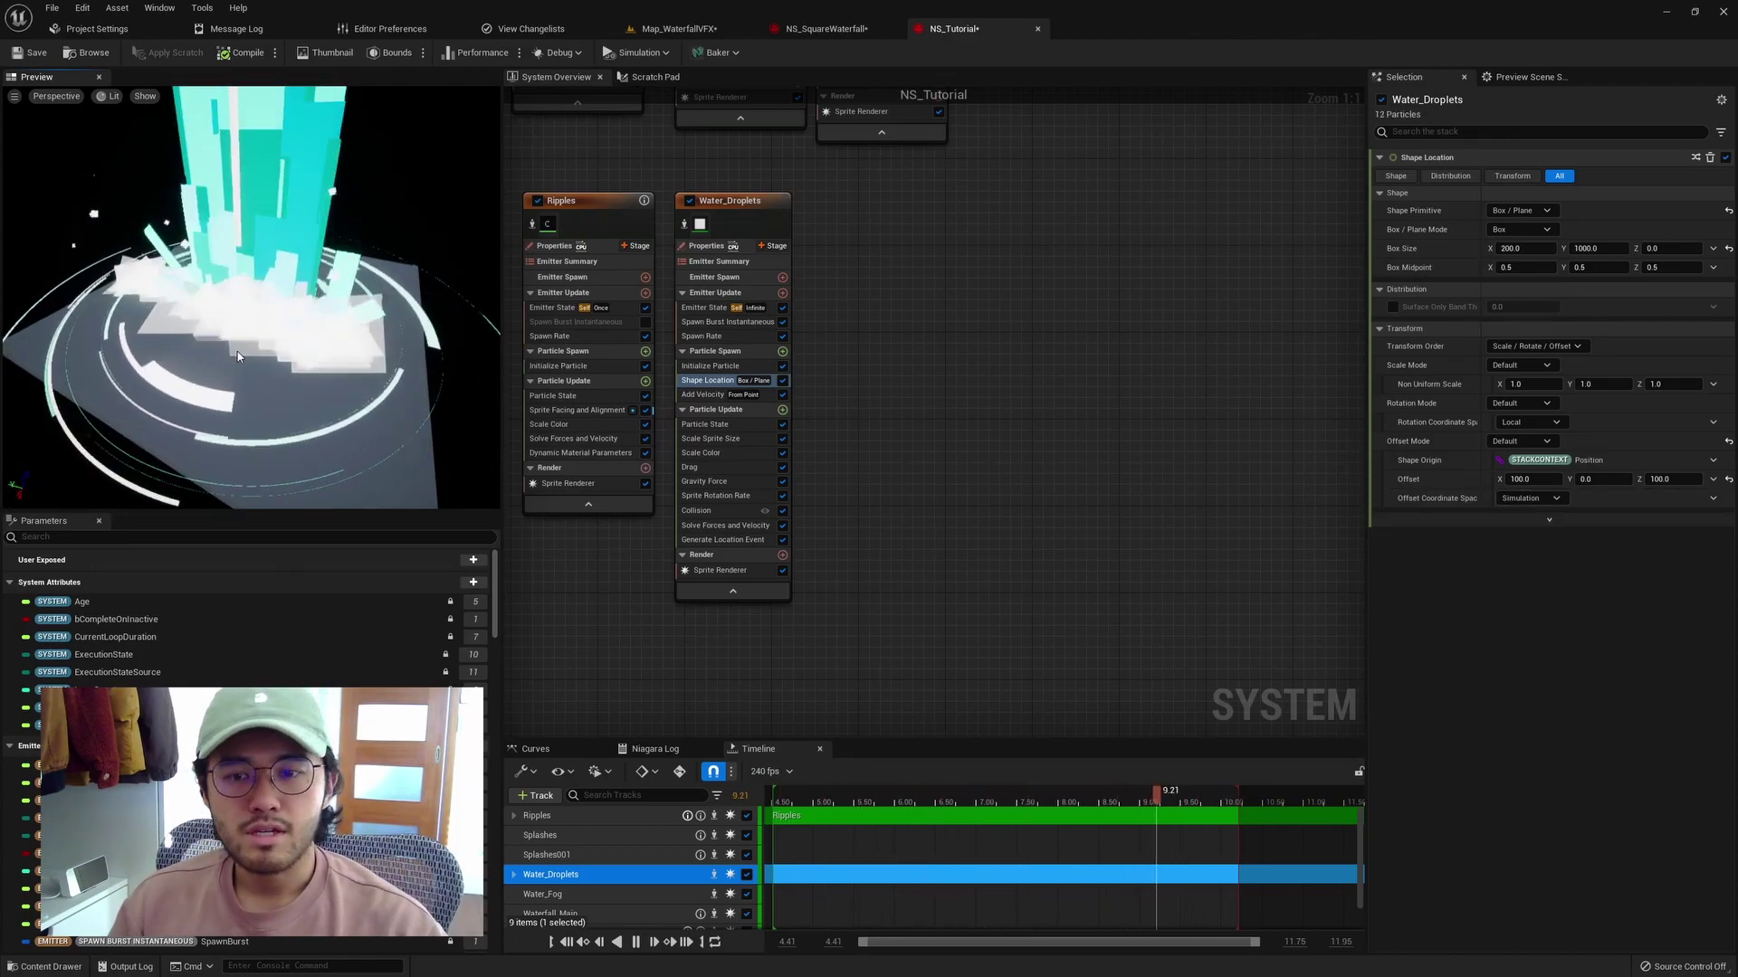
left_click_drag(221, 372, 224, 388)
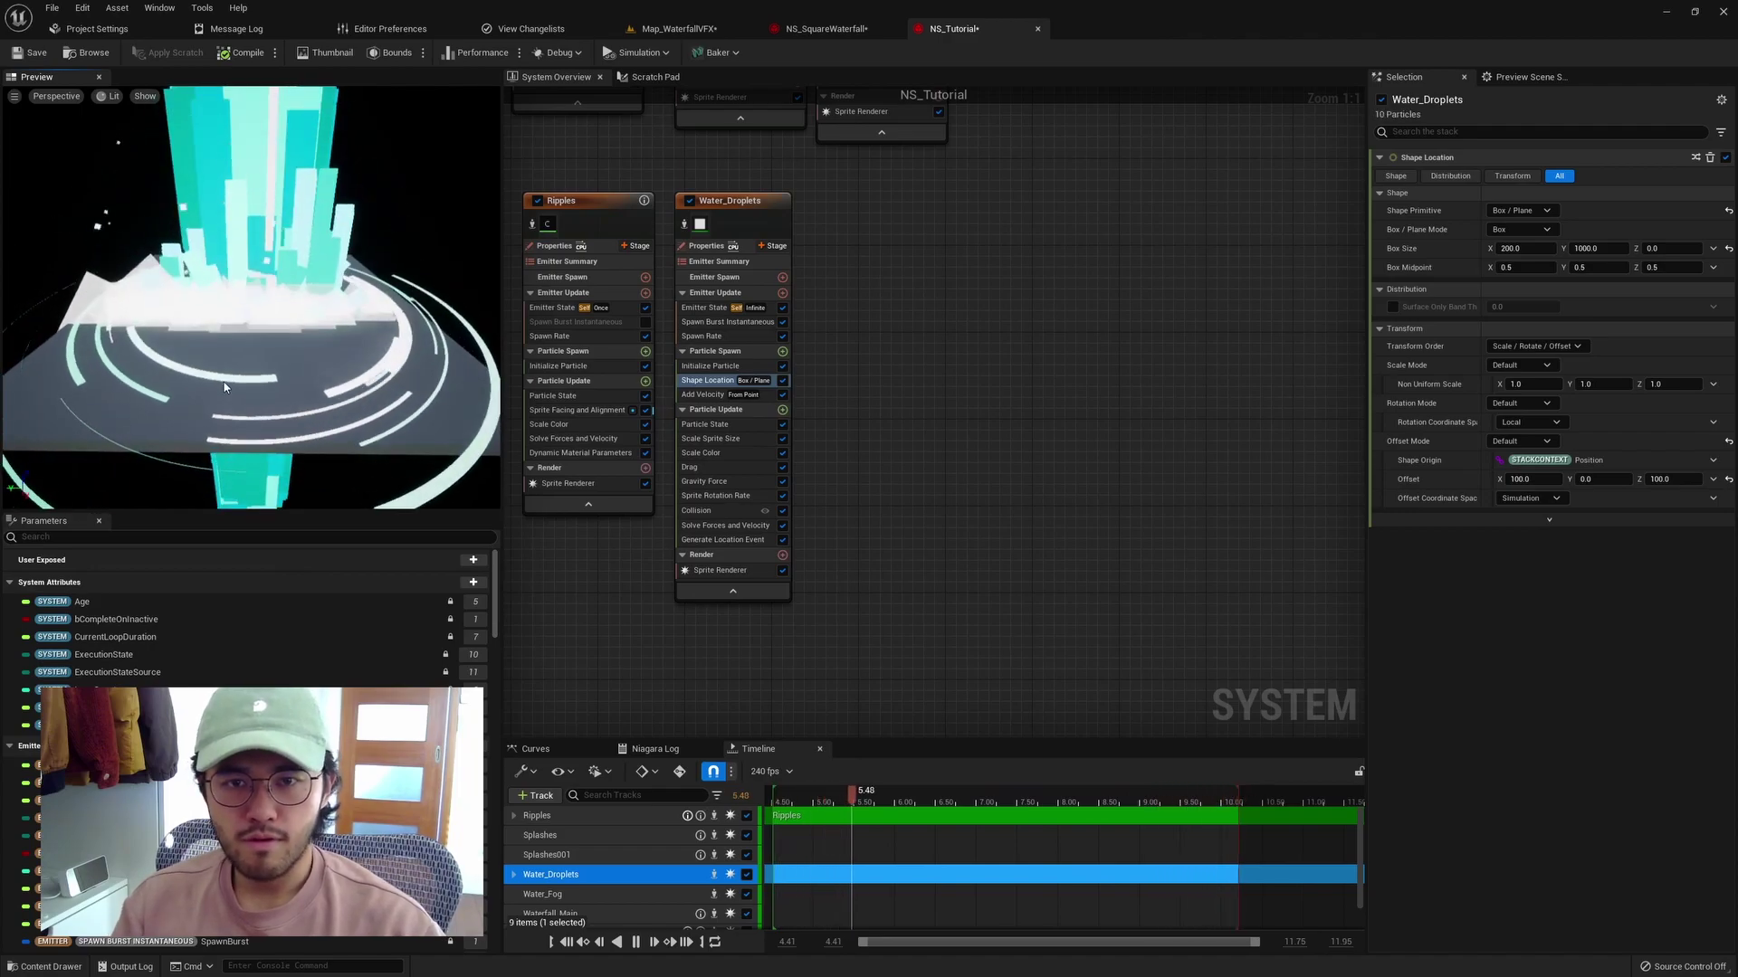
left_click(711, 395)
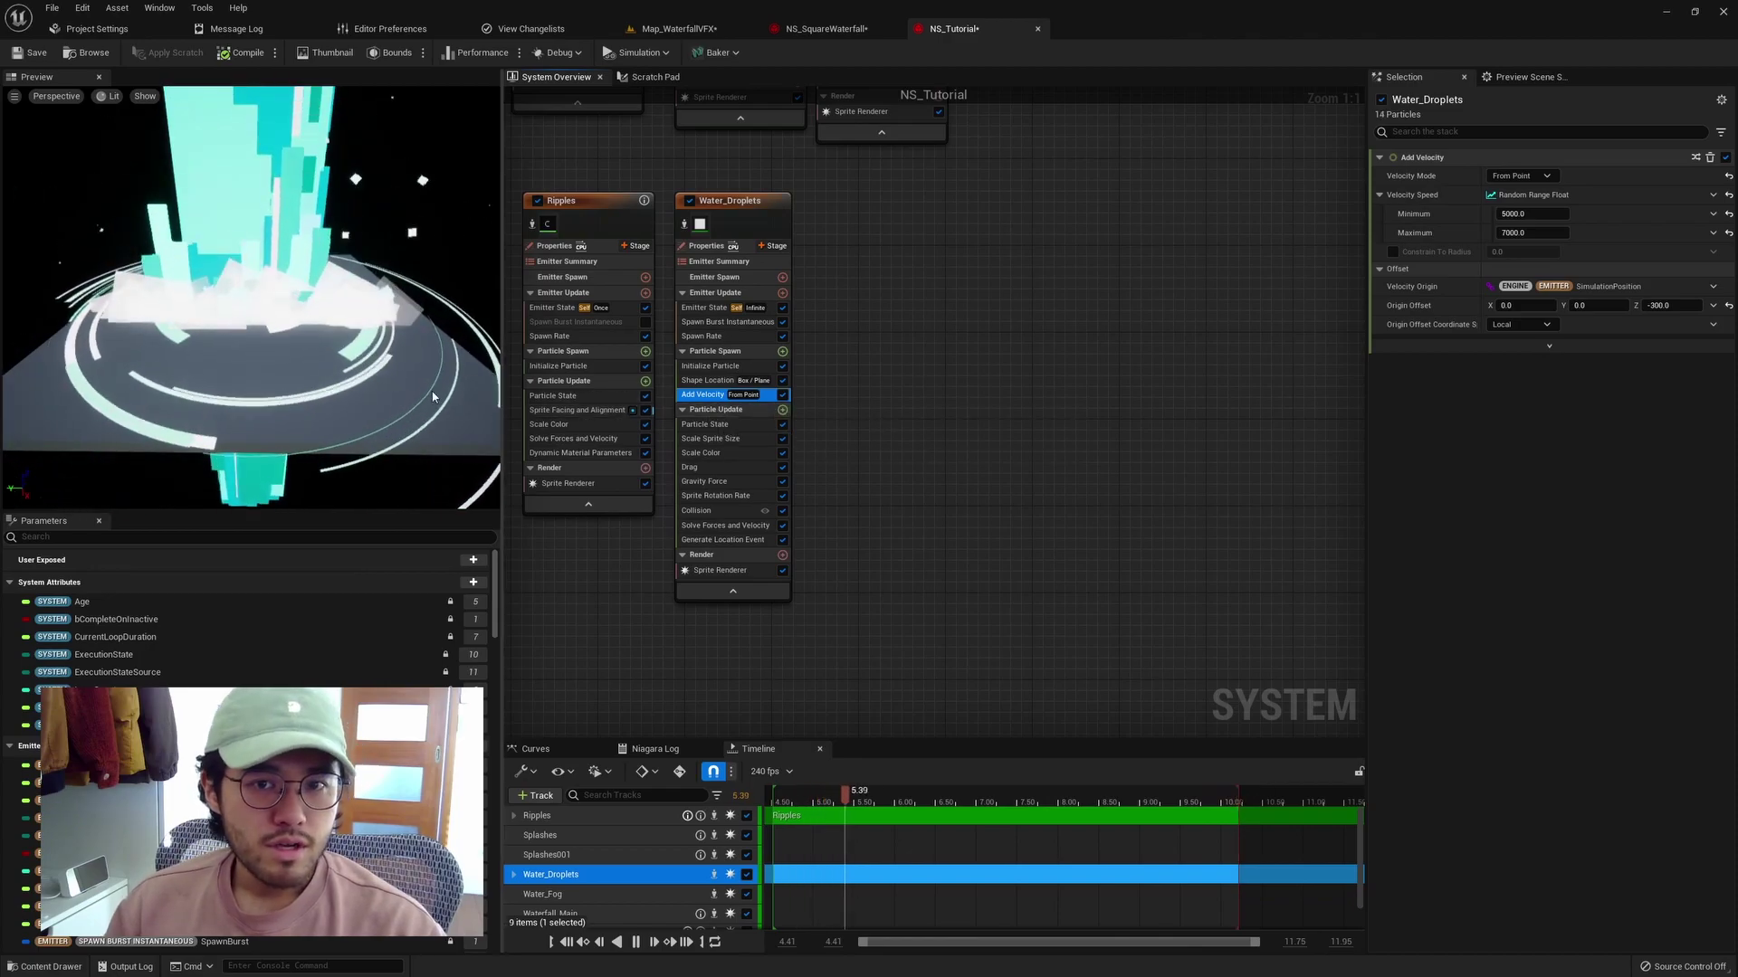
left_click_drag(458, 401, 330, 357)
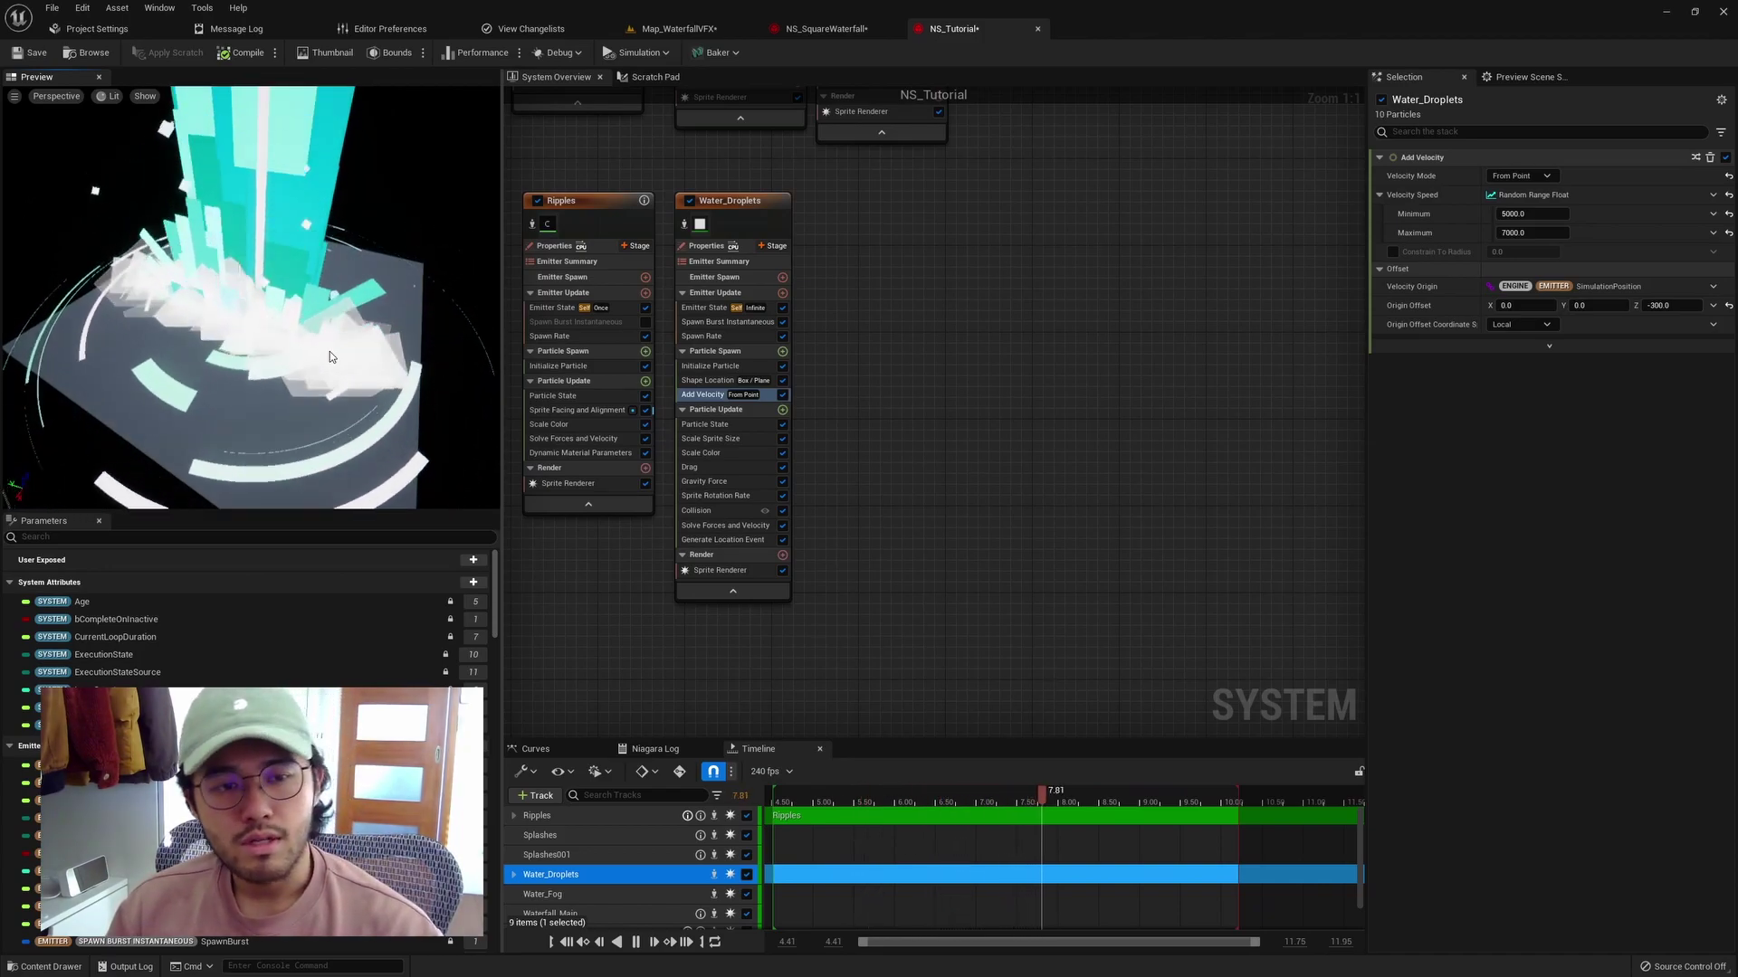
mouse_move(249, 389)
left_mouse_down()
mouse_move(239, 362)
mouse_move(248, 389)
left_mouse_up()
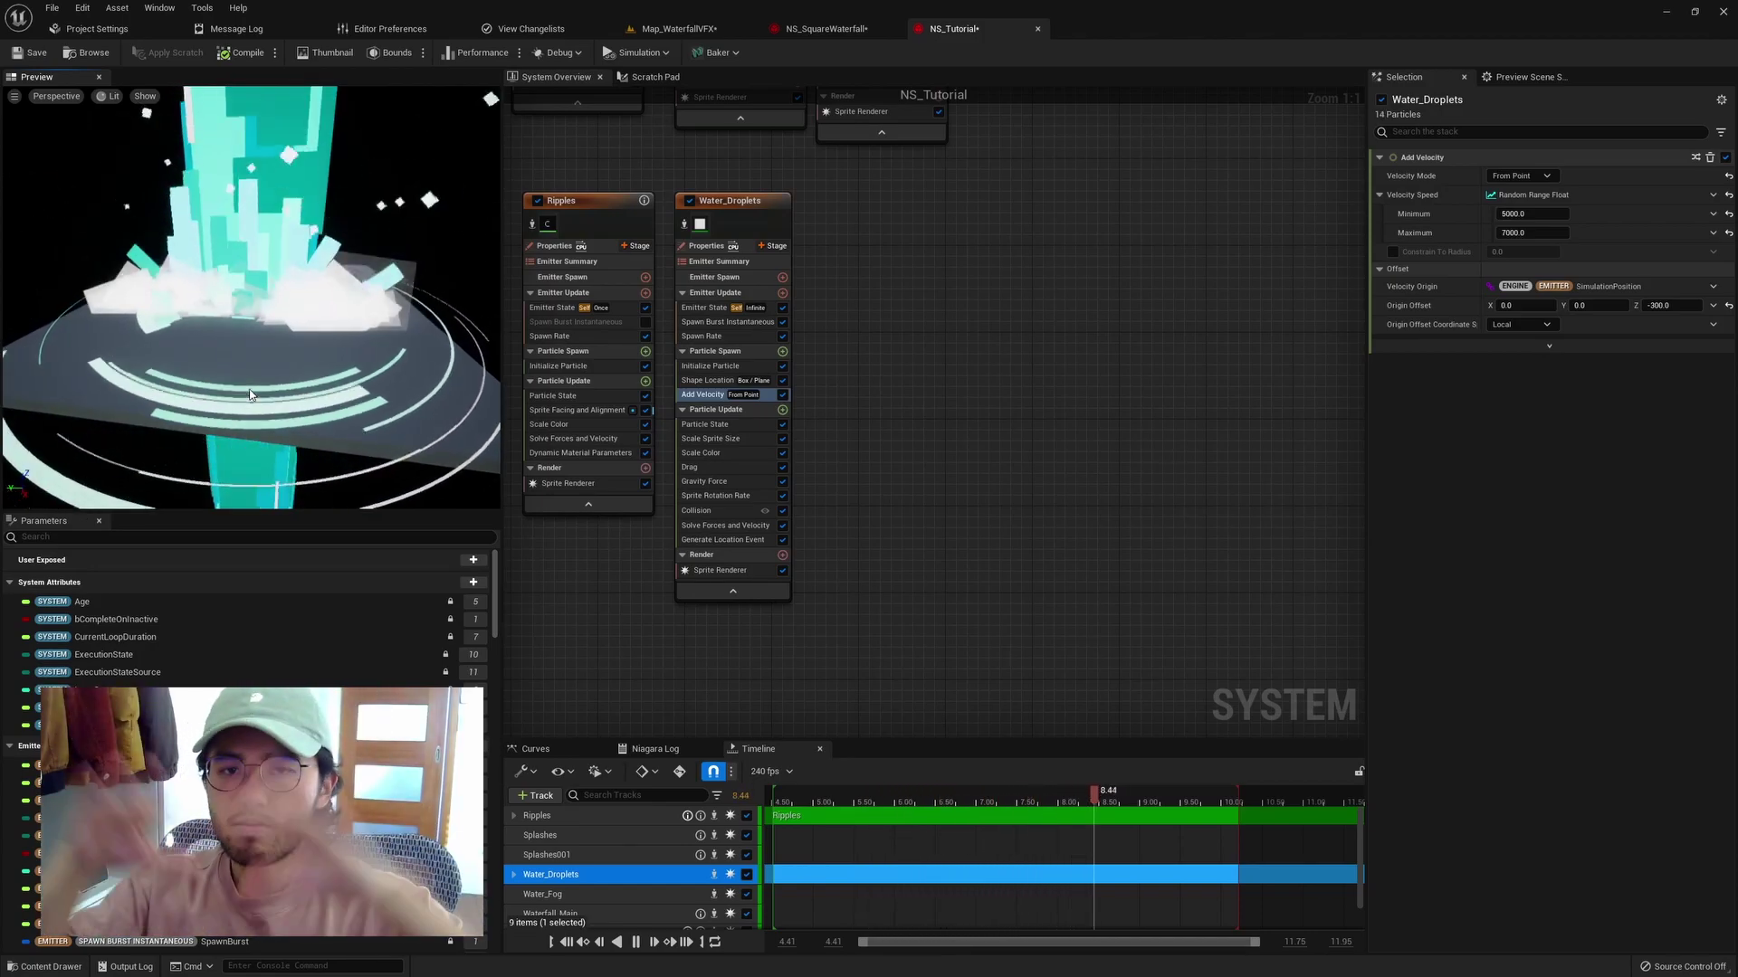
left_click_drag(251, 395, 252, 353)
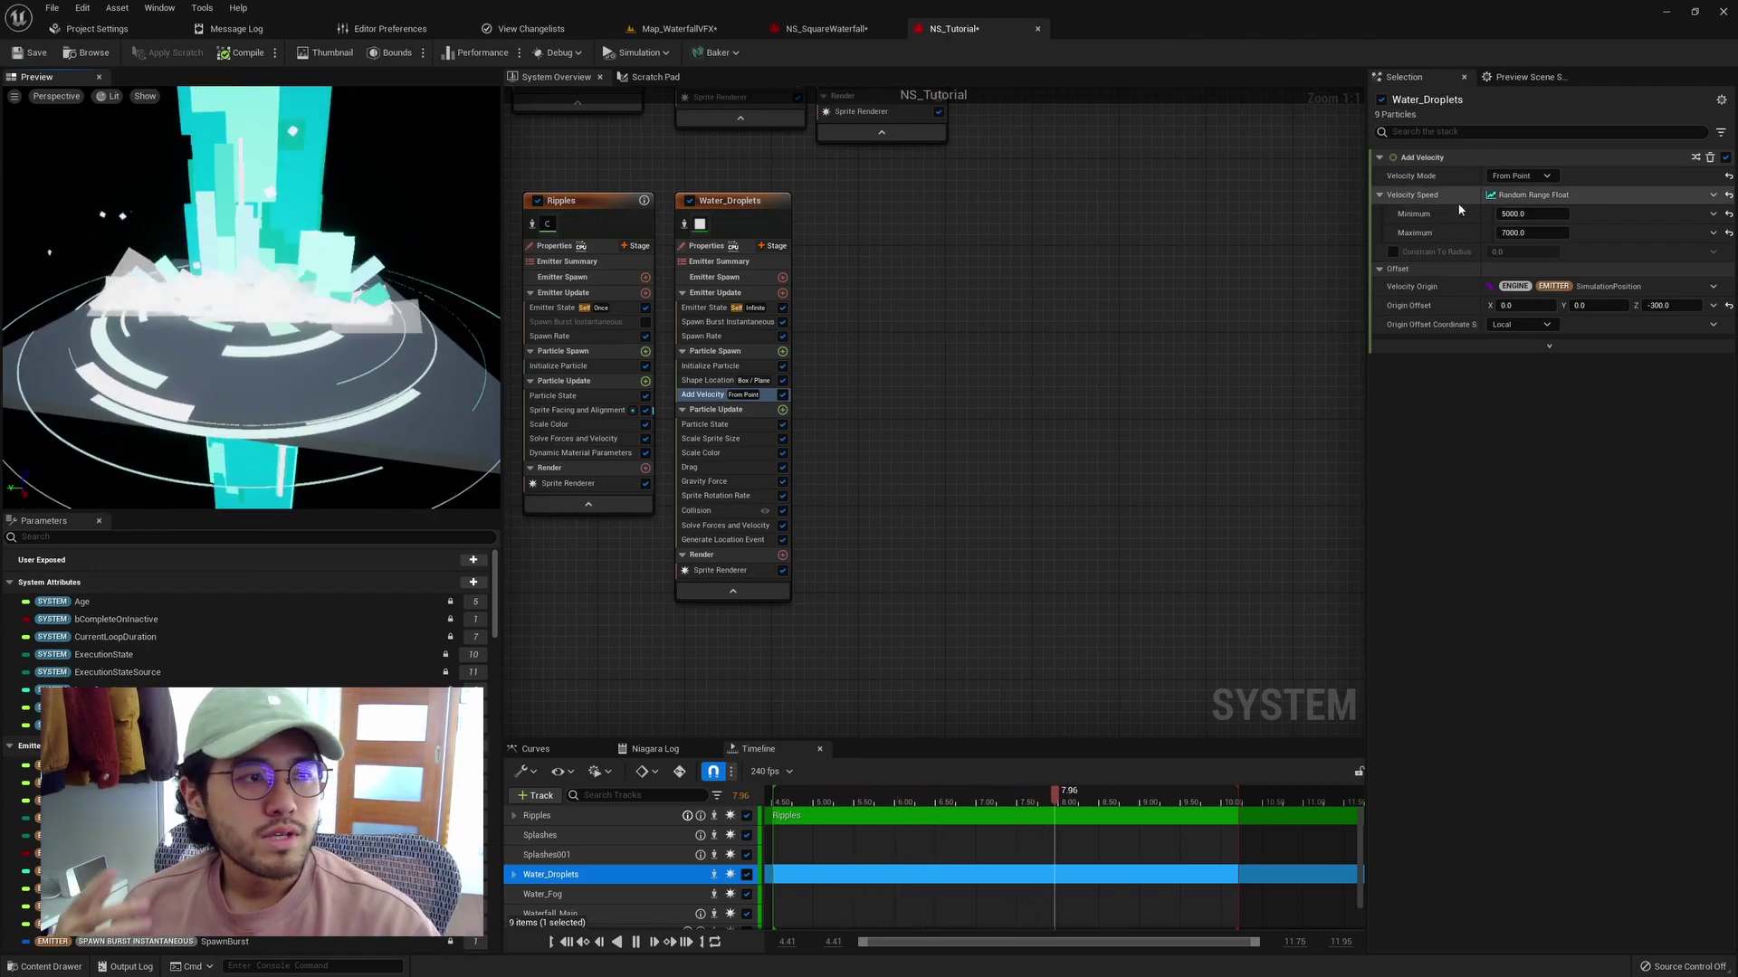
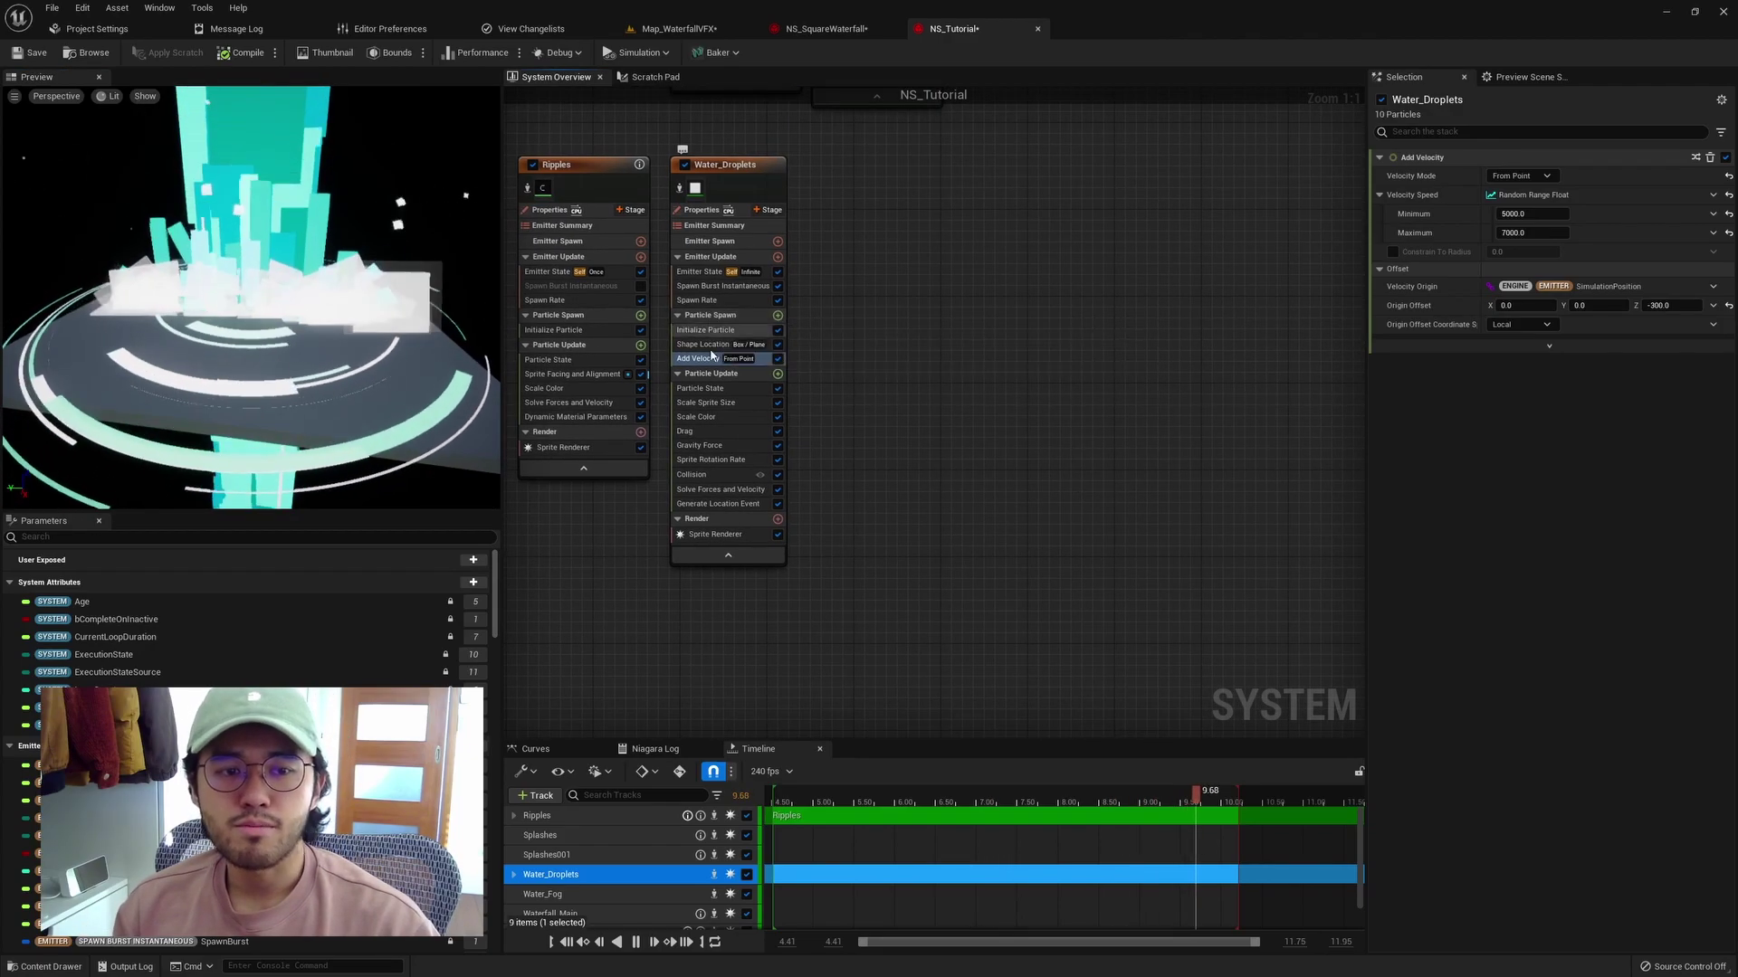
Examine the Scale Sprite Size and Scale Color curves of Water_Droplets, enlarging the alpha curve for a clearer look.
right_click_drag(861, 453, 834, 392)
left_click(678, 342)
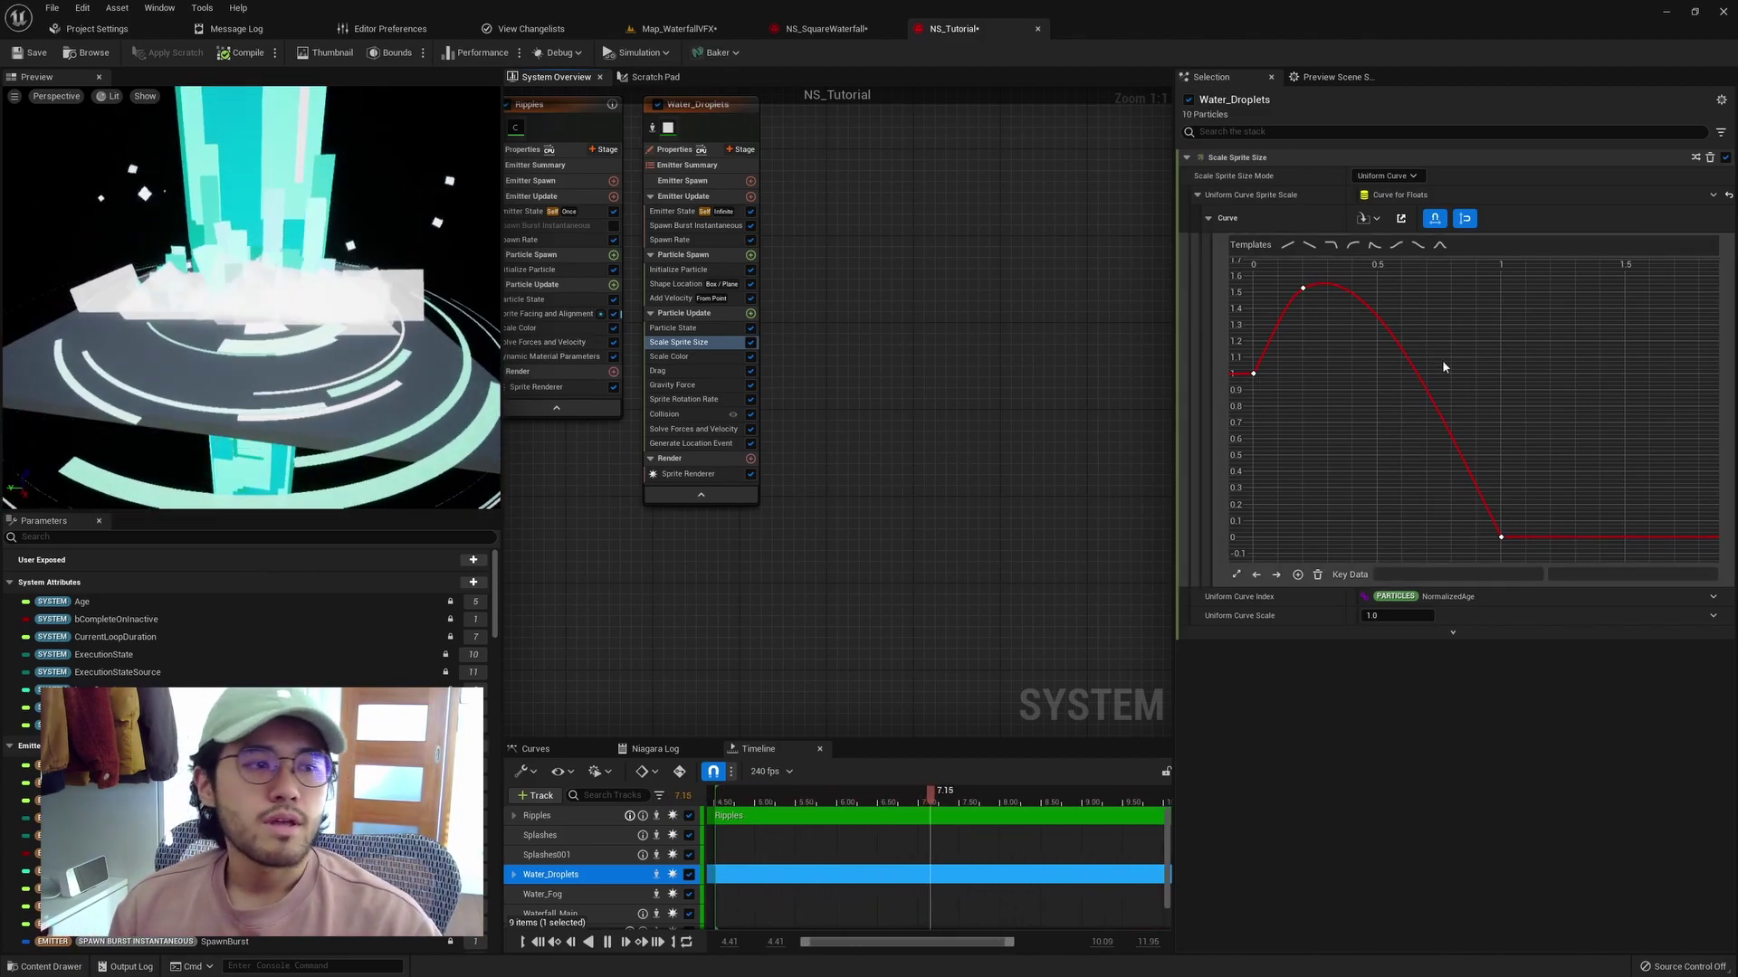
left_click(669, 356)
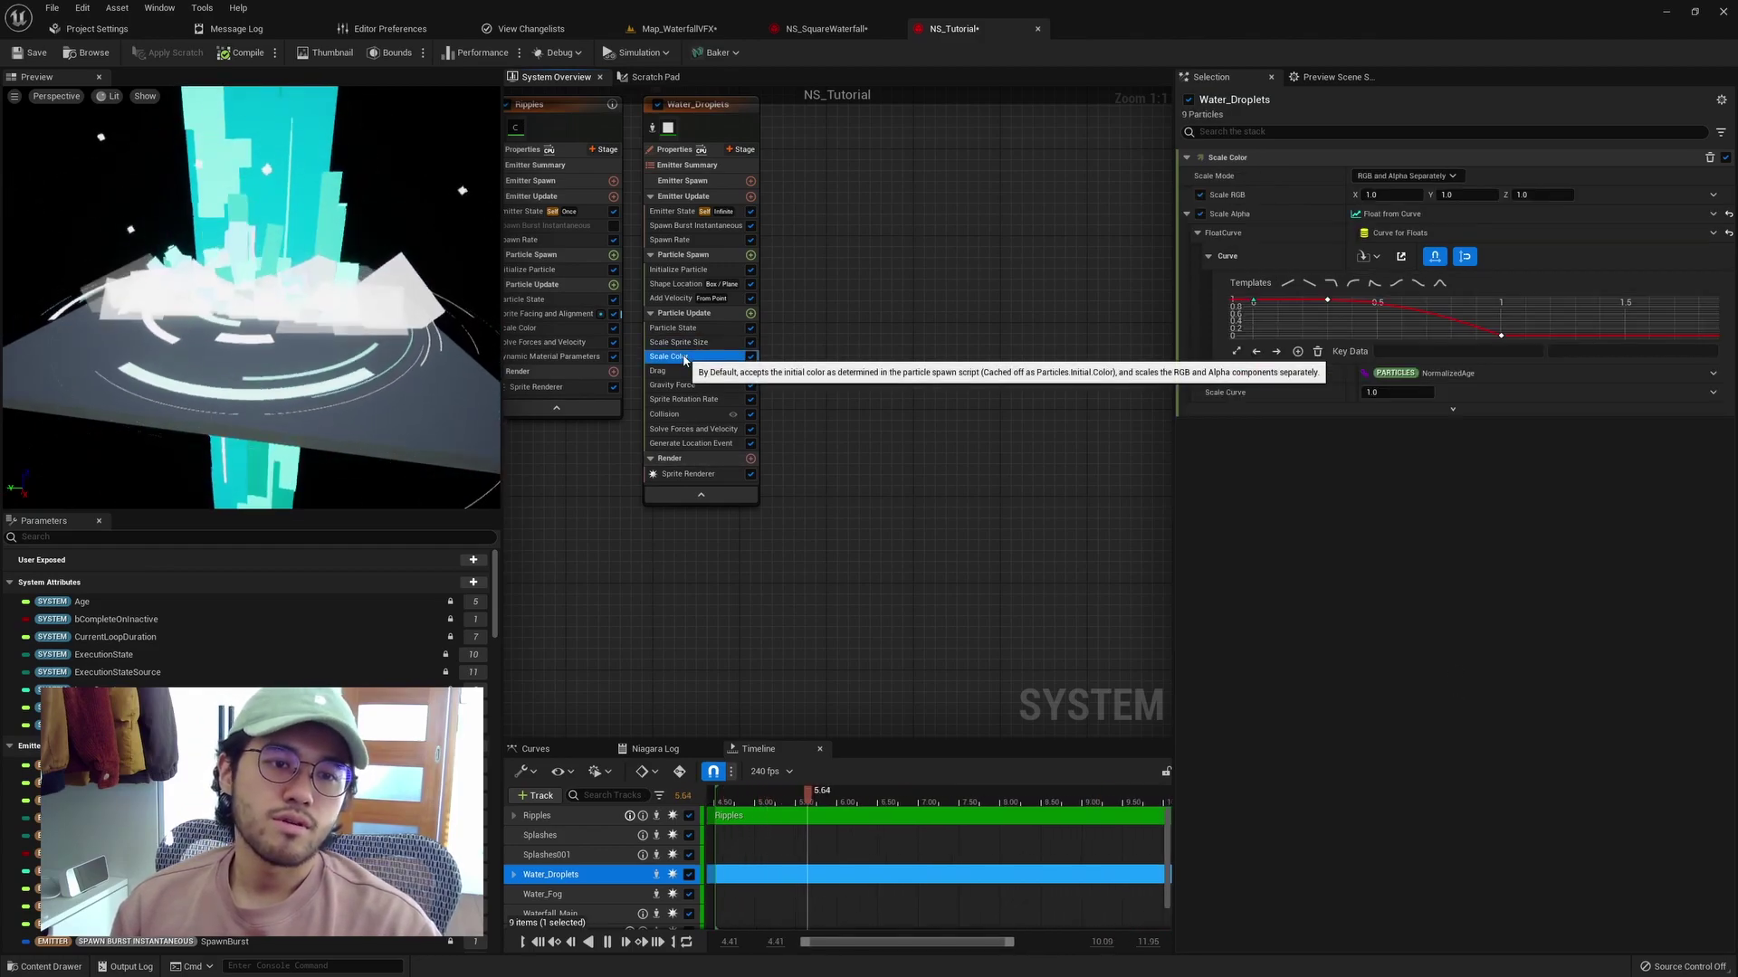
left_click_drag(1501, 361, 1501, 770)
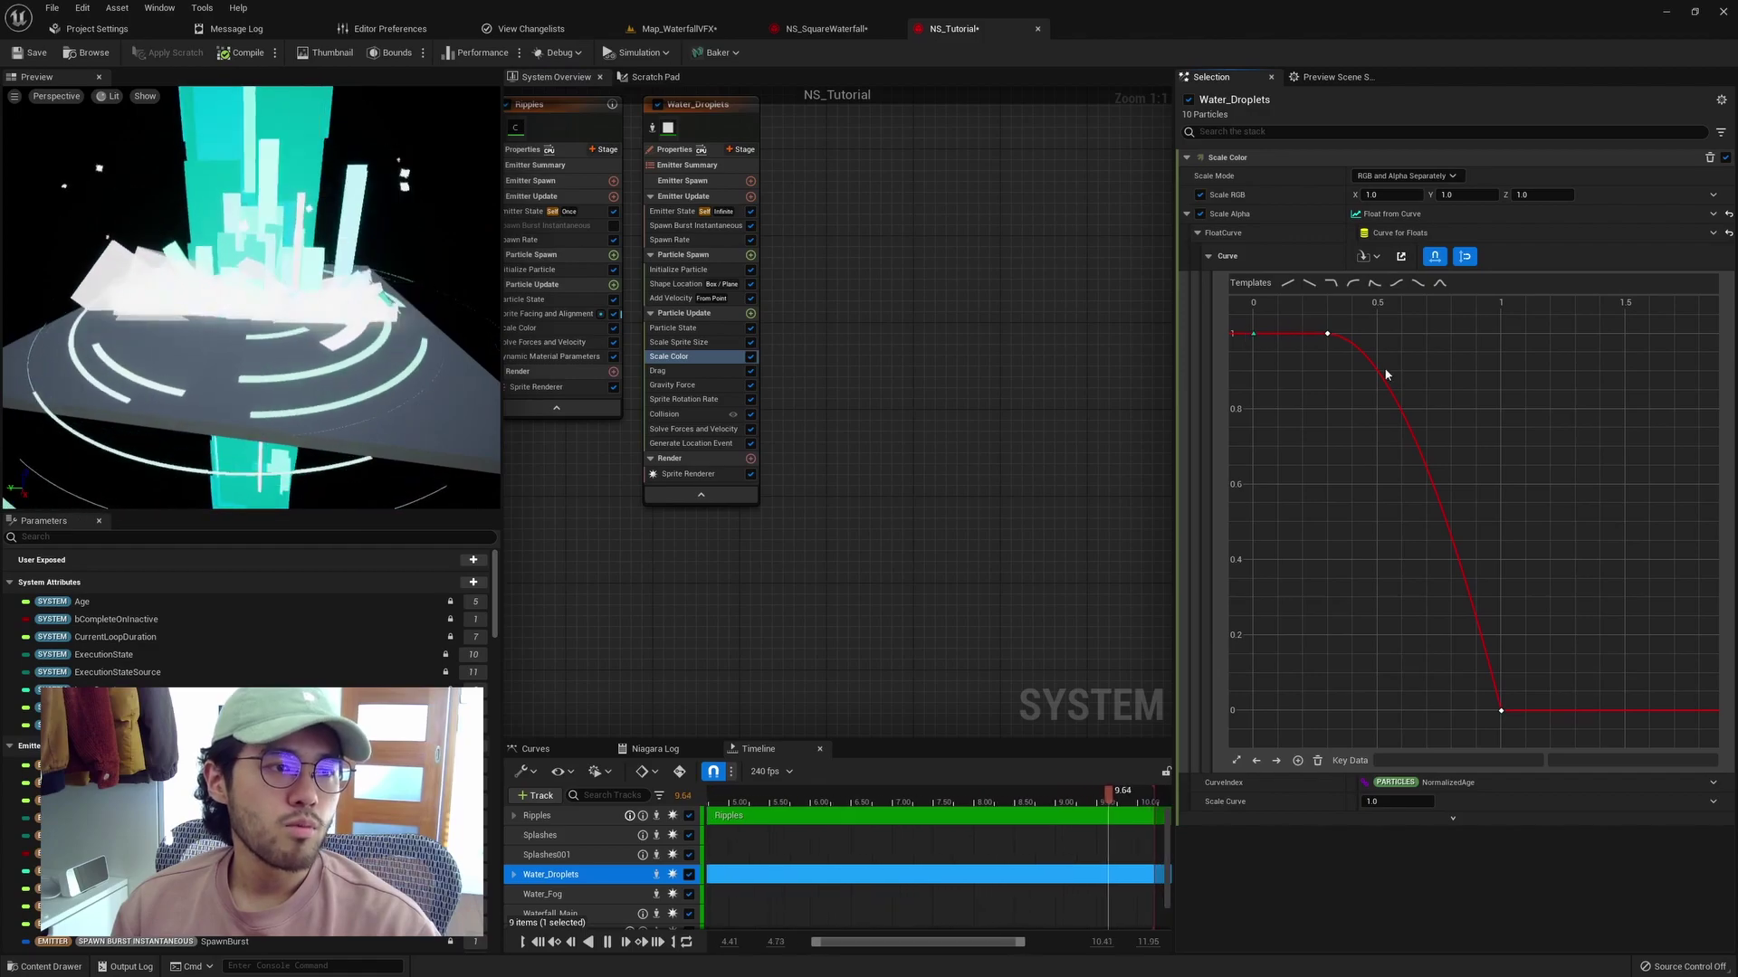
Try a Z gravity of -2000 in the Gravity Force module of Water_Droplets, and restore it to -3000.
left_click(680, 385)
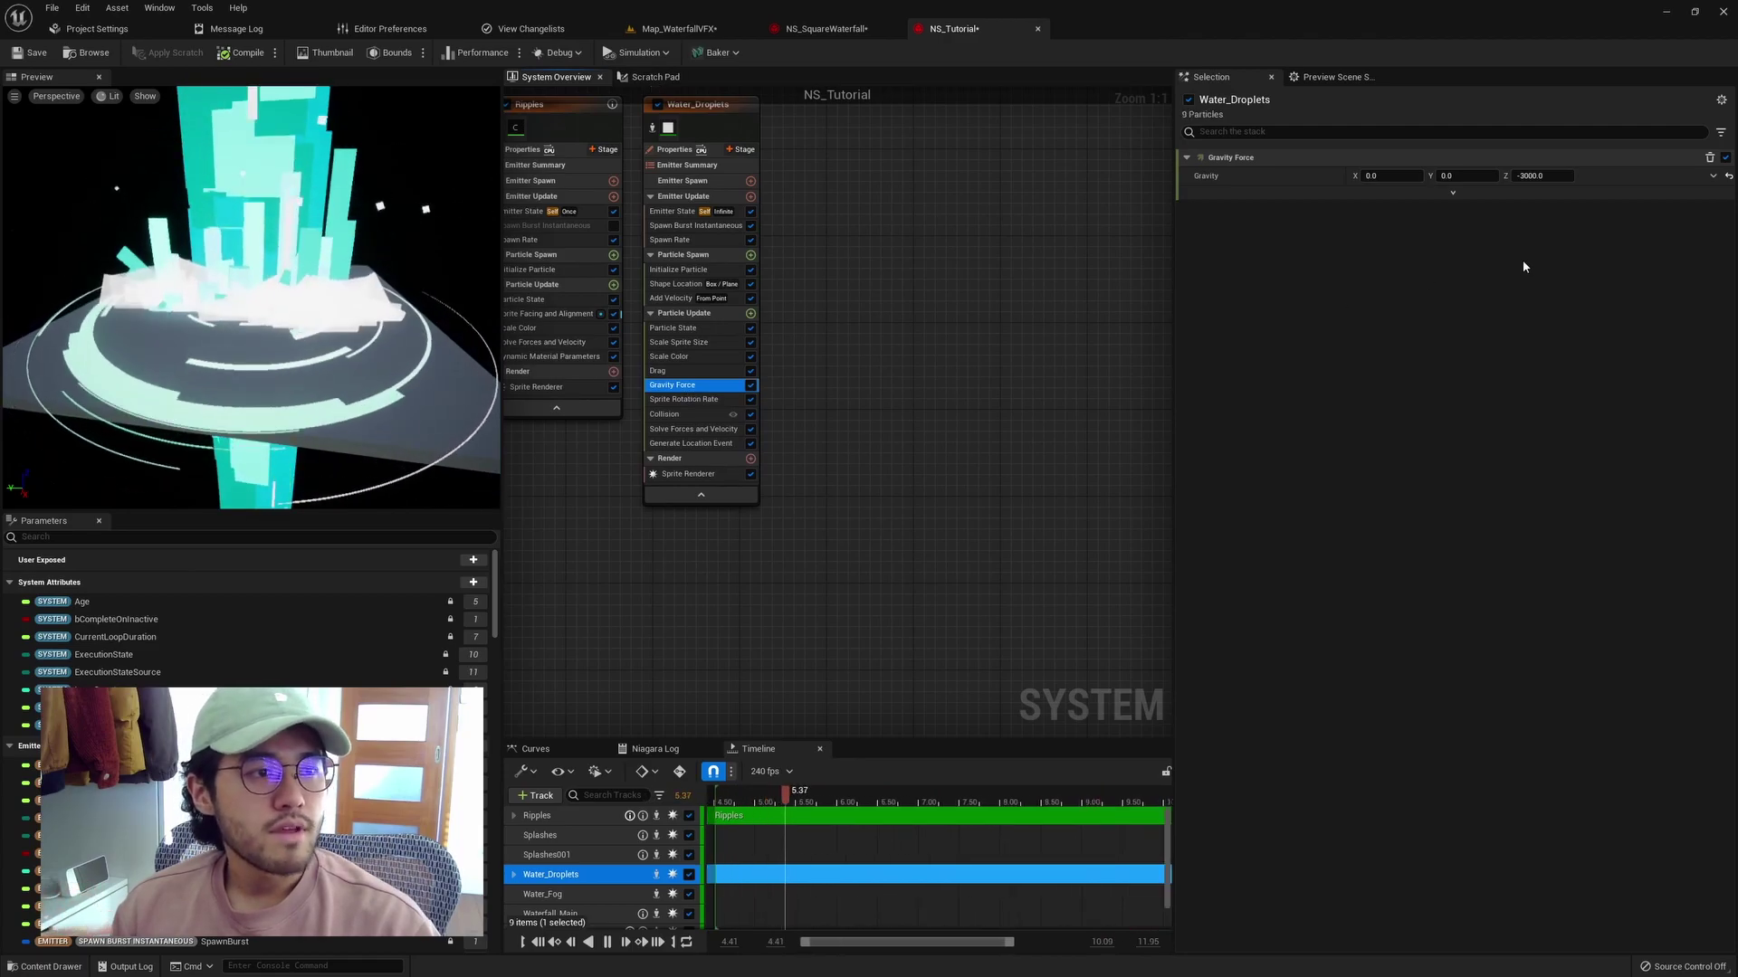
left_click_drag(208, 362, 267, 369)
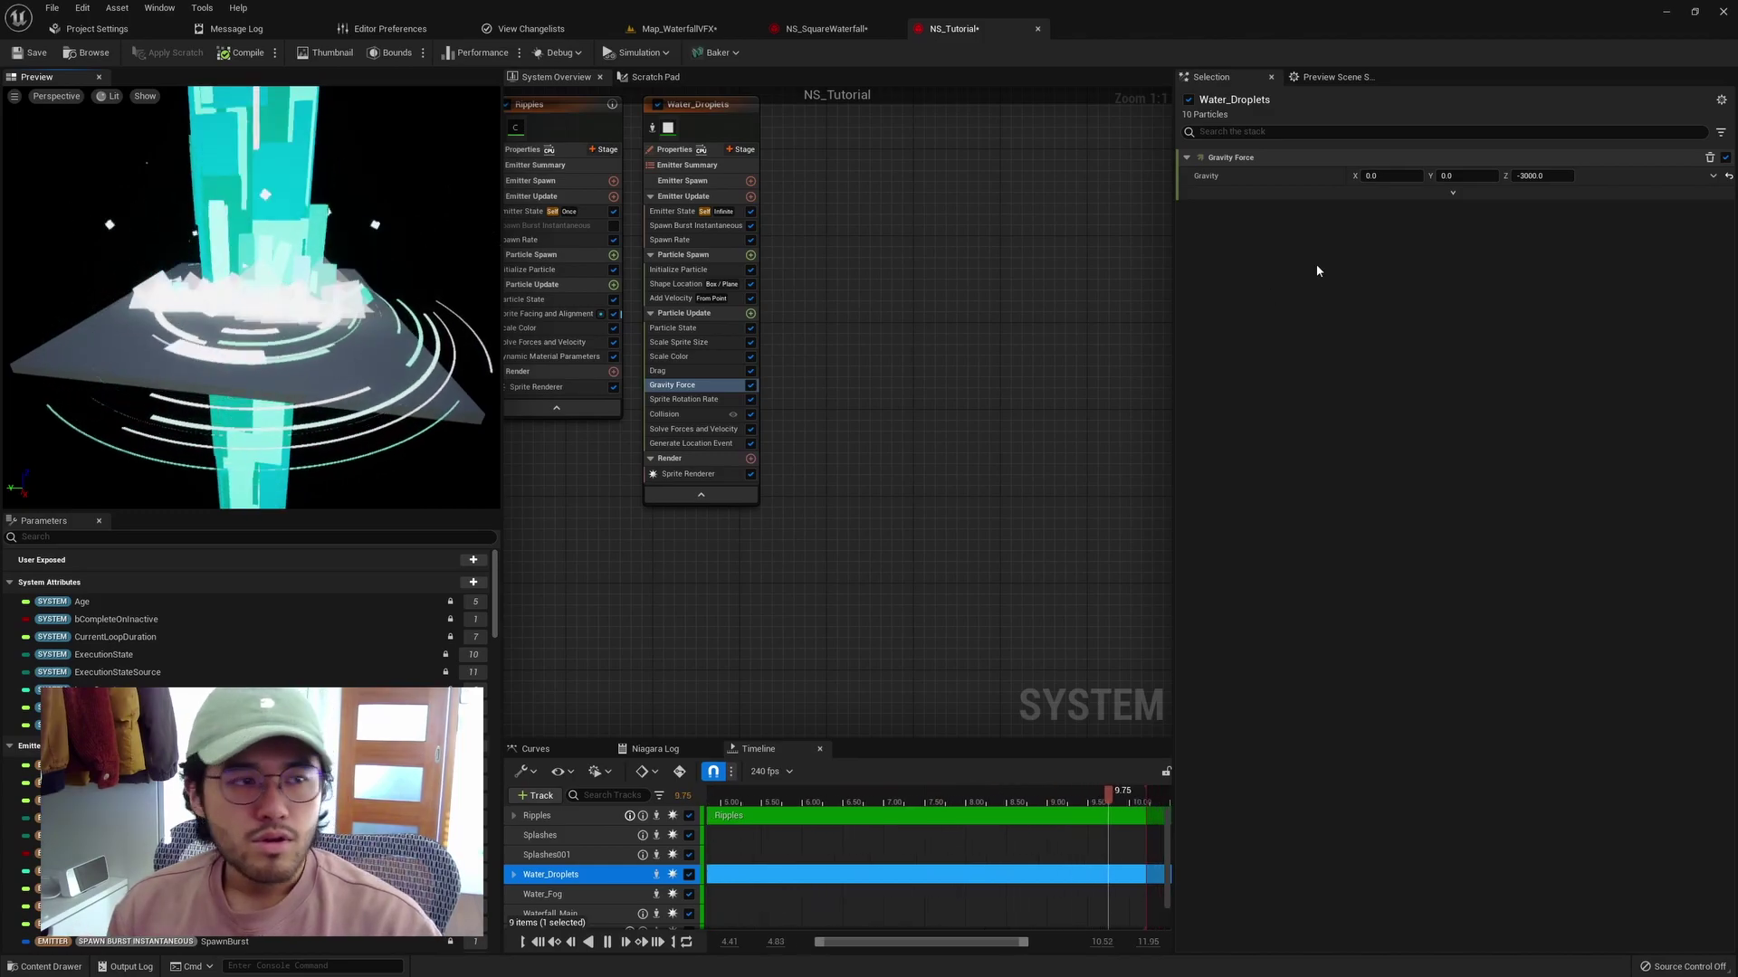
right_click(1586, 174)
left_click(1553, 177)
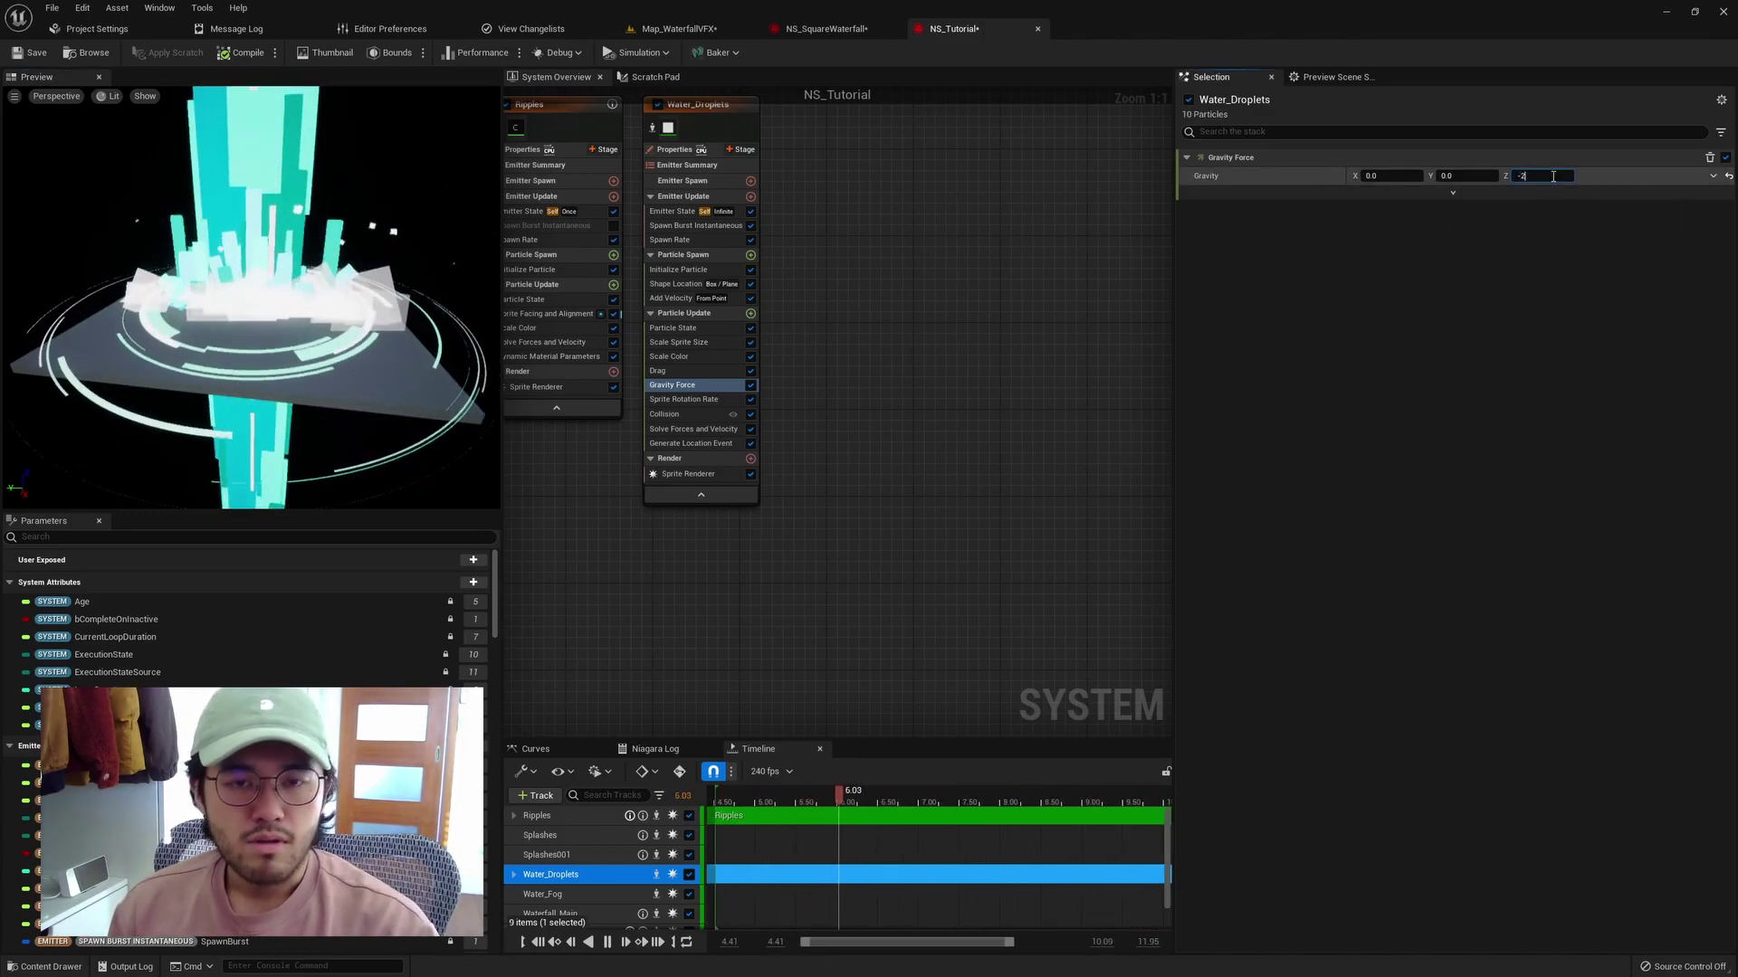
type("-2000")
key("Return")
type("-3000")
key("Return")
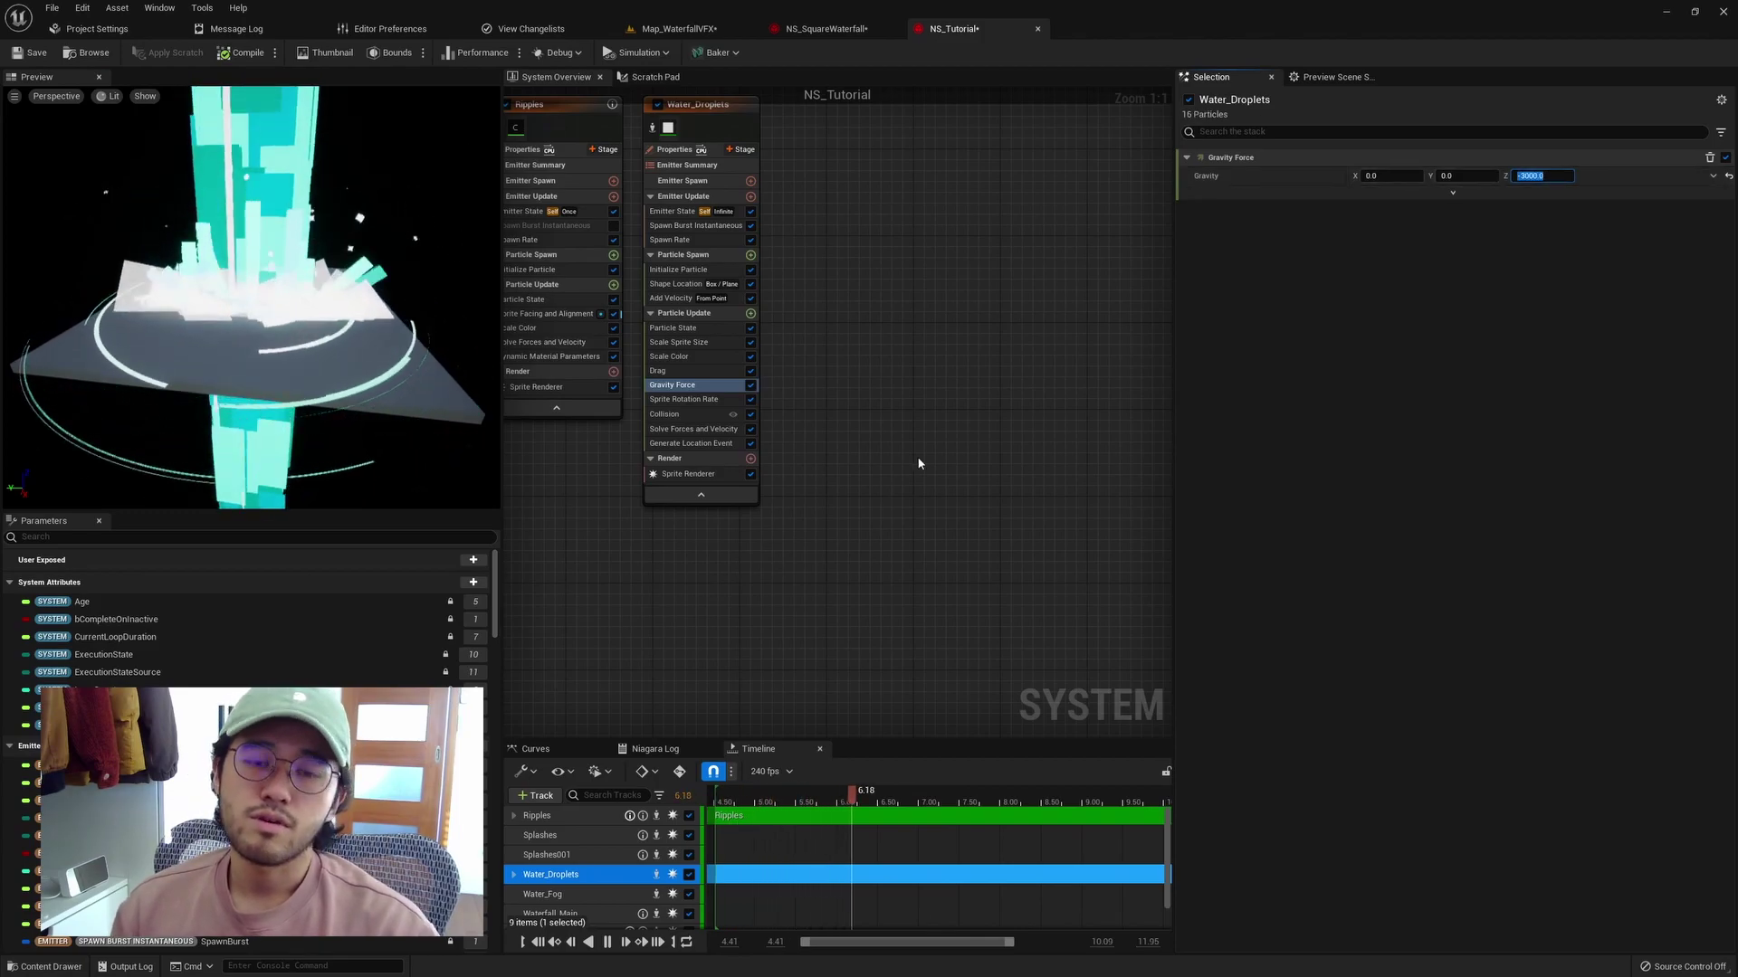
left_click(870, 464)
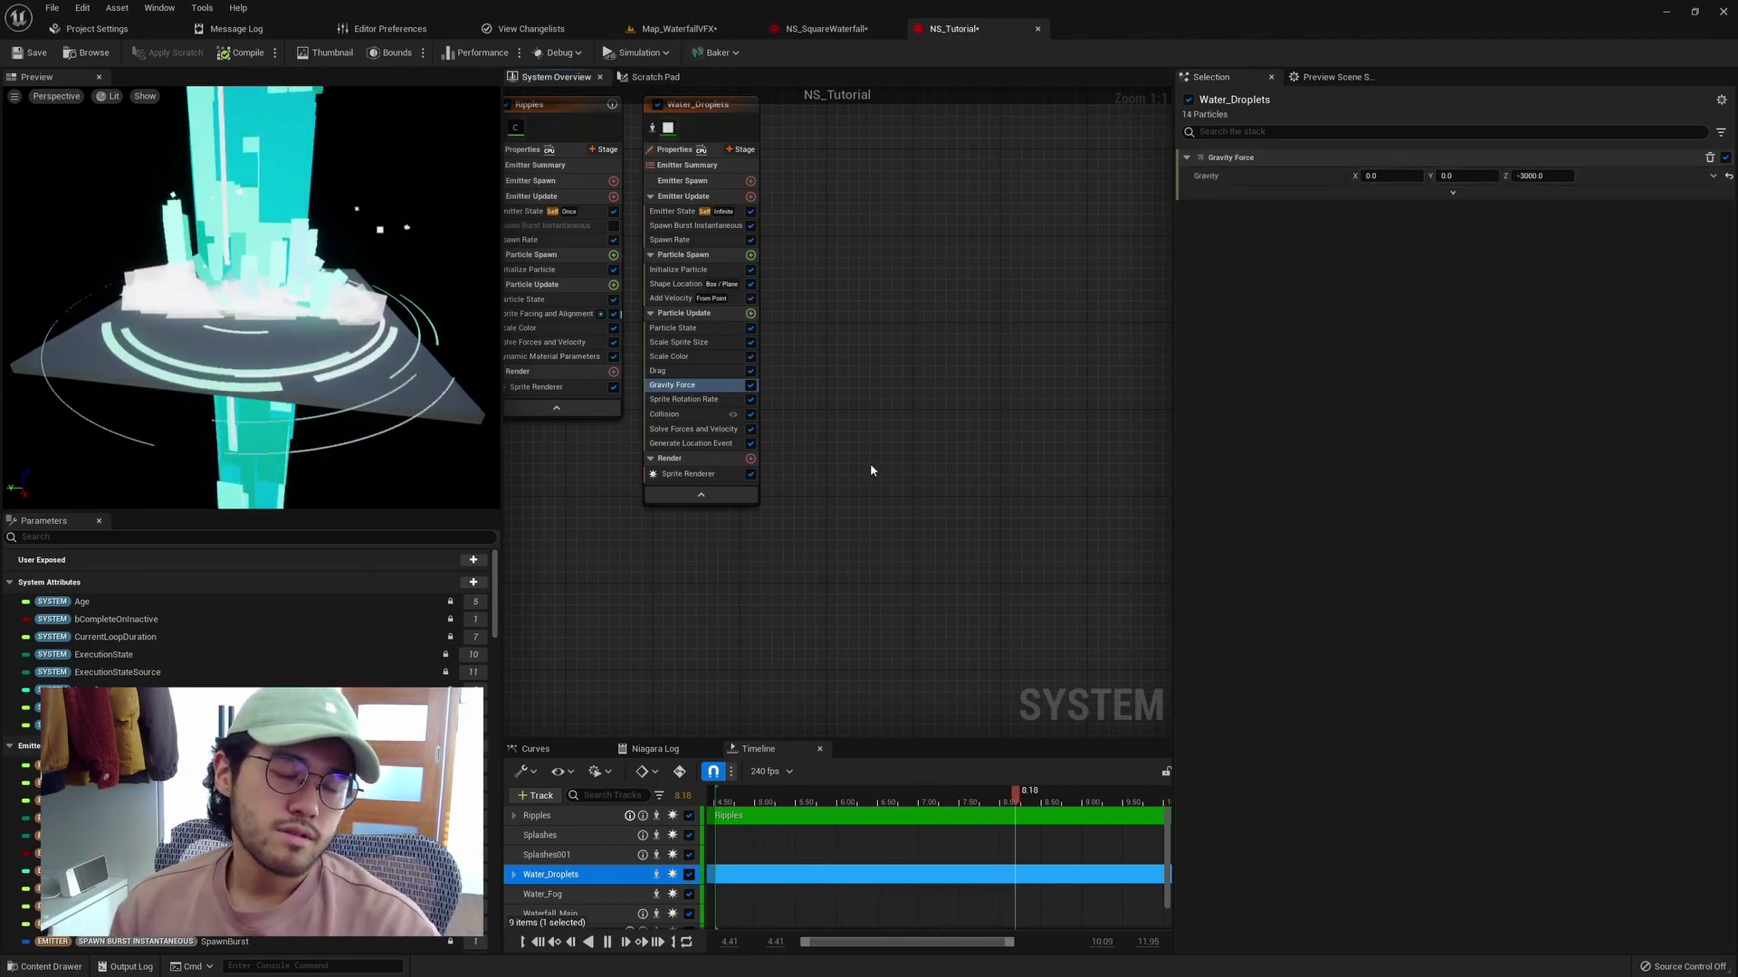
Examine the Sprite Rotation Rate curve and Collision settings of Water_Droplets, and check the droplets in the Map_WaterfallVFX level.
left_click(692, 399)
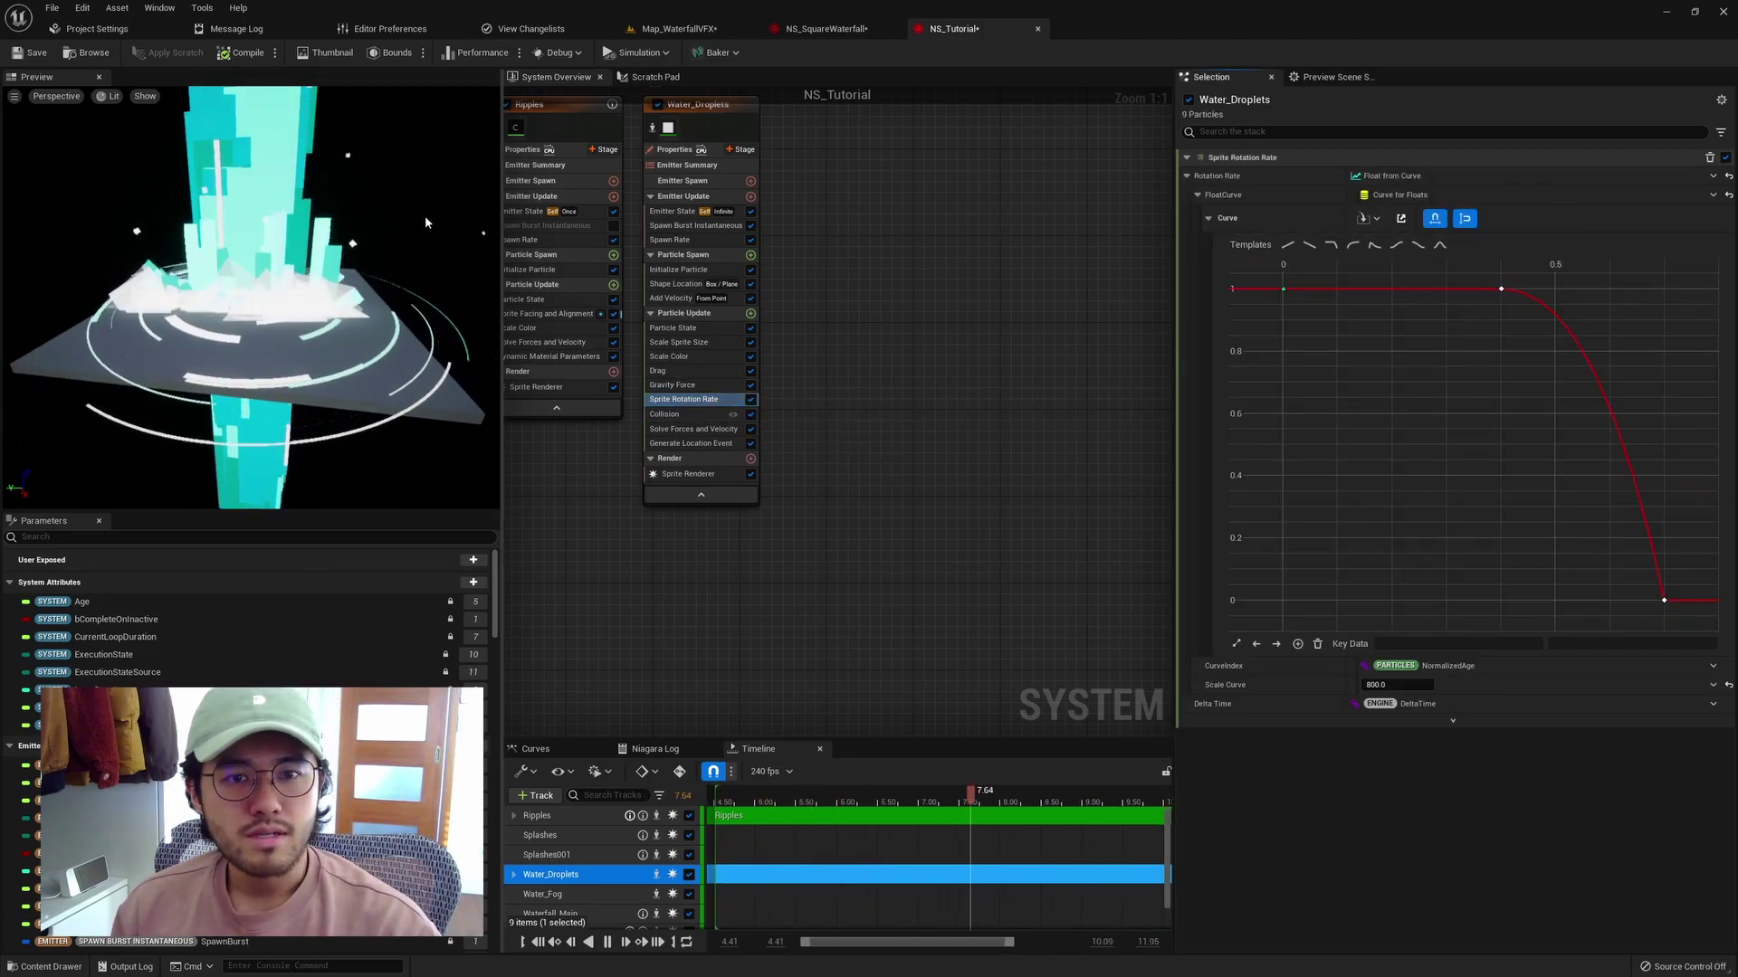
left_click_drag(410, 208, 272, 271)
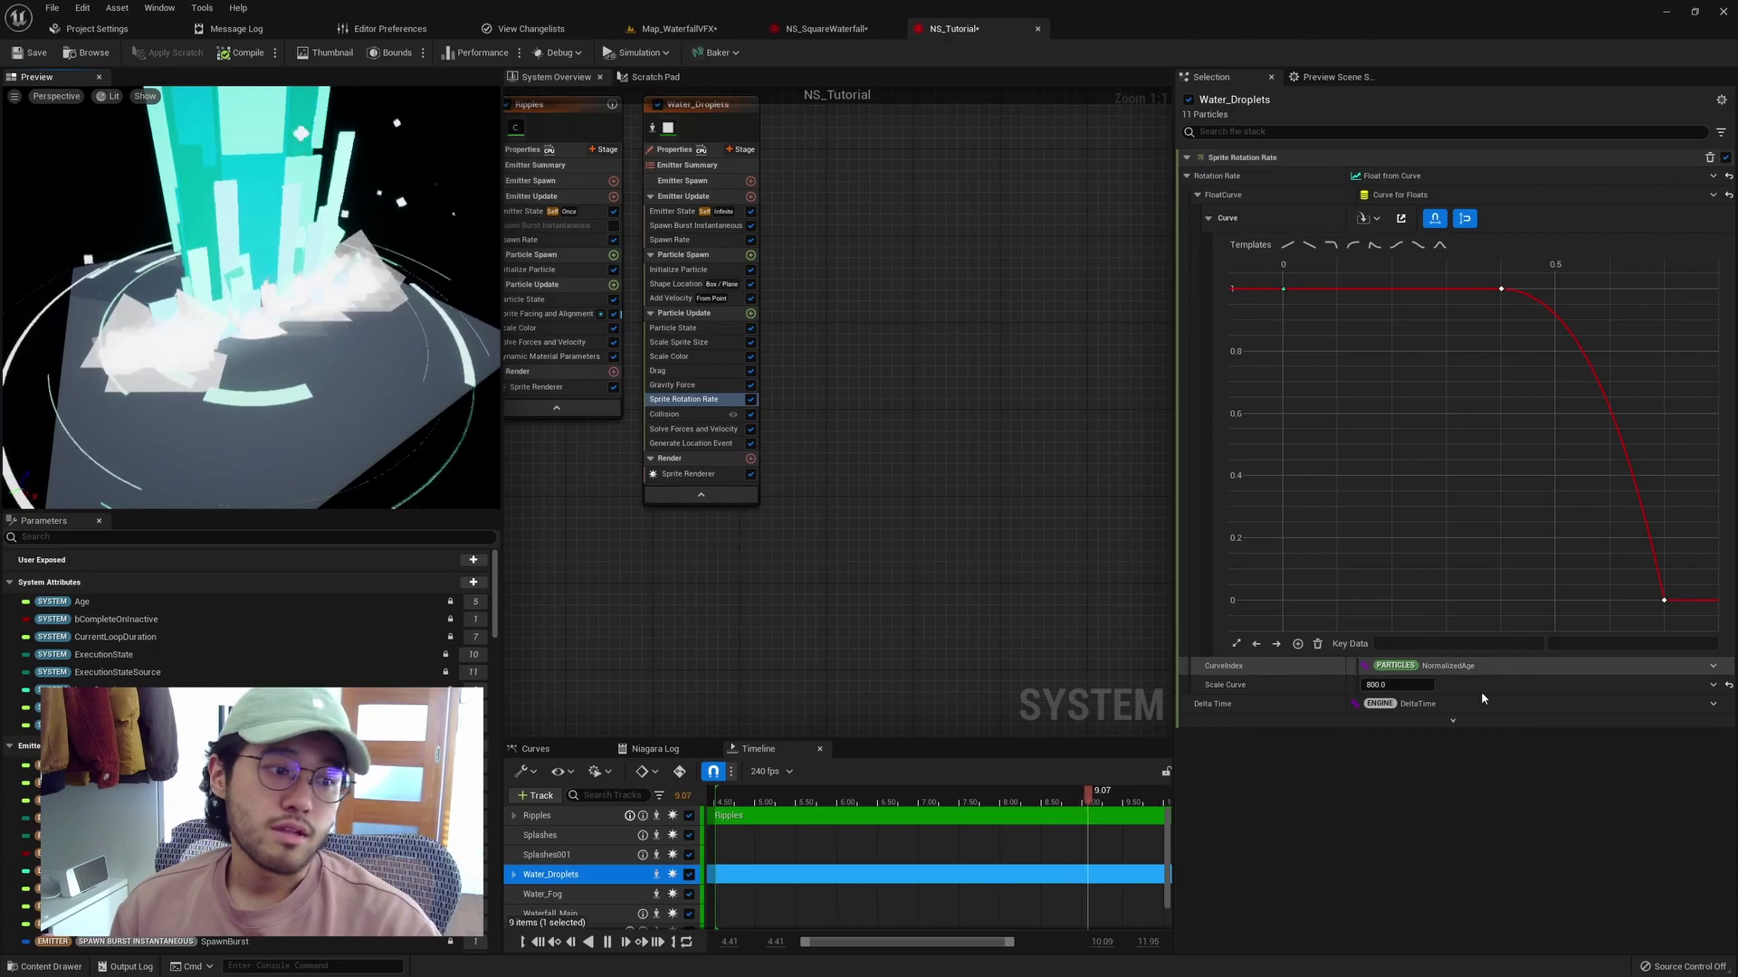
left_click(1237, 689)
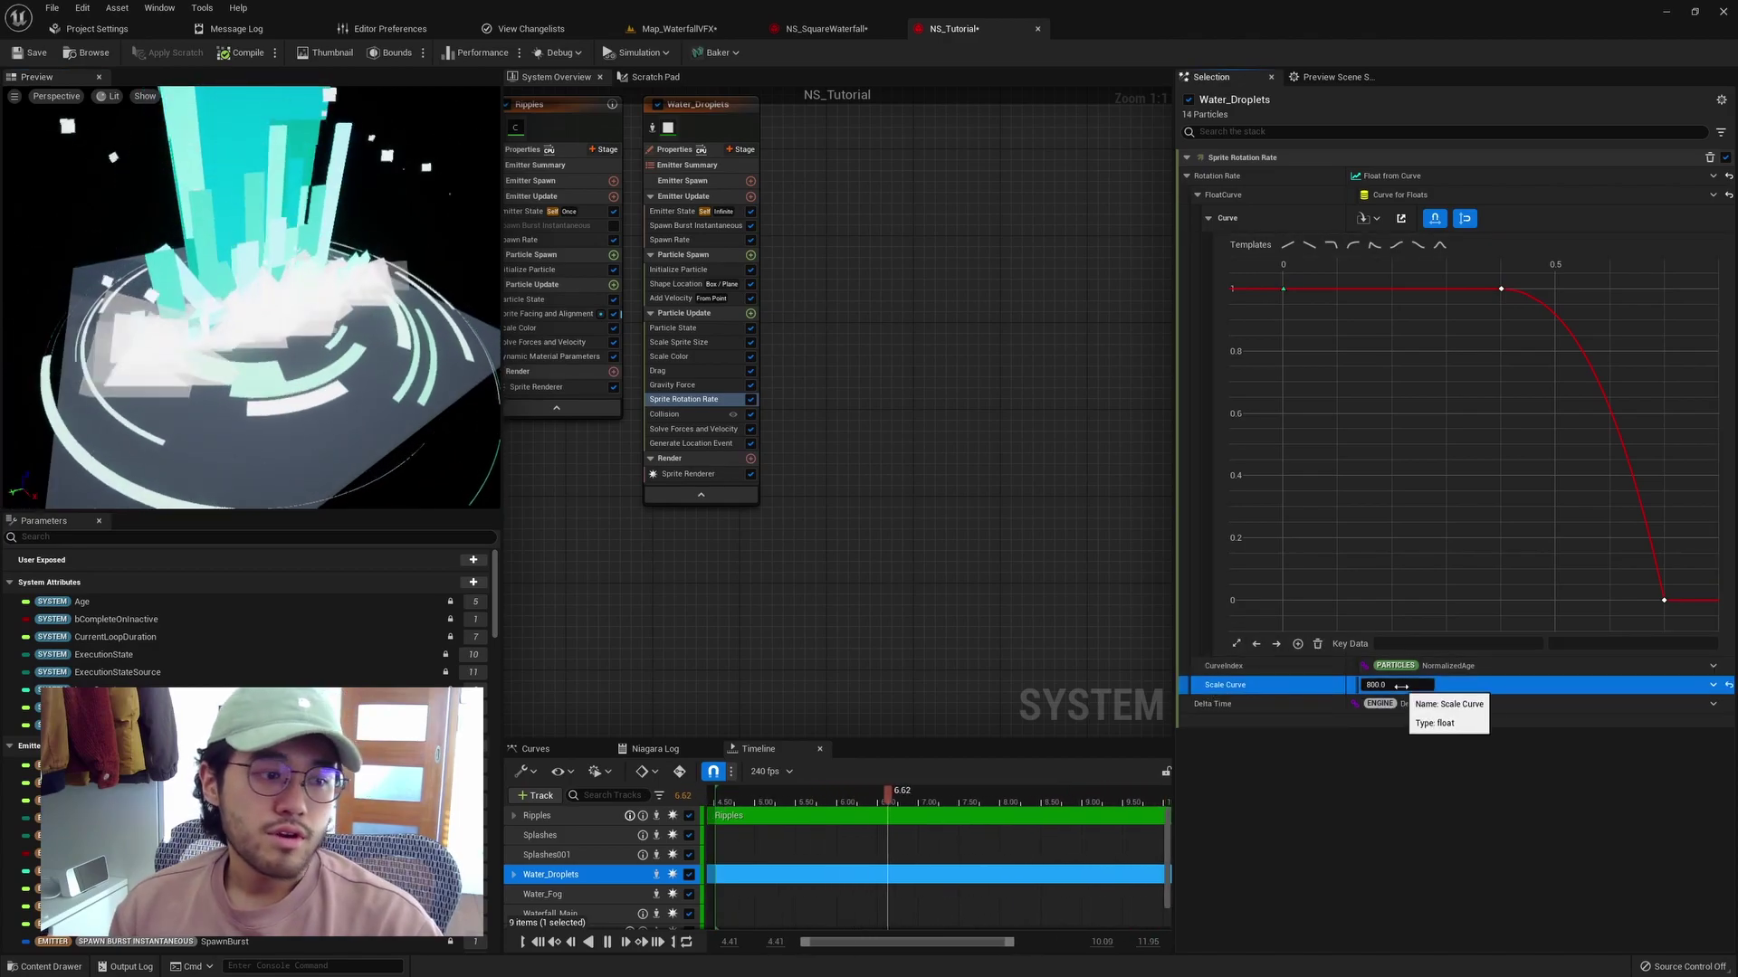
left_click(696, 416)
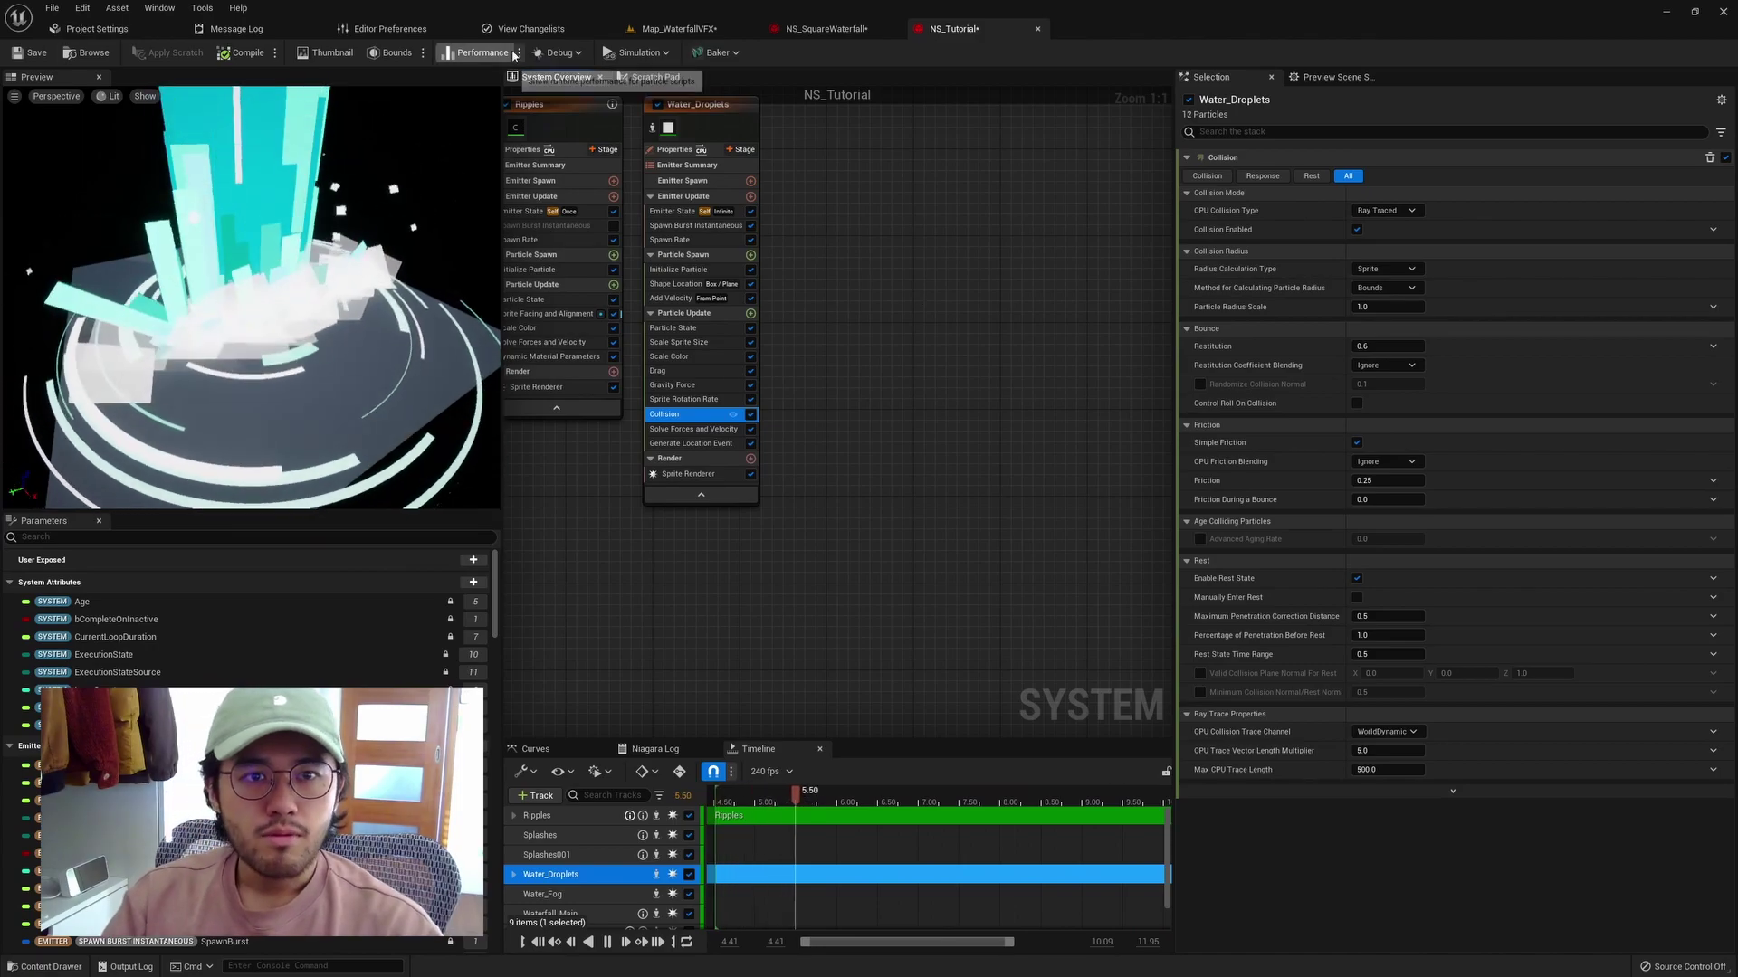
left_click(677, 28)
right_click_drag(582, 475, 581, 475)
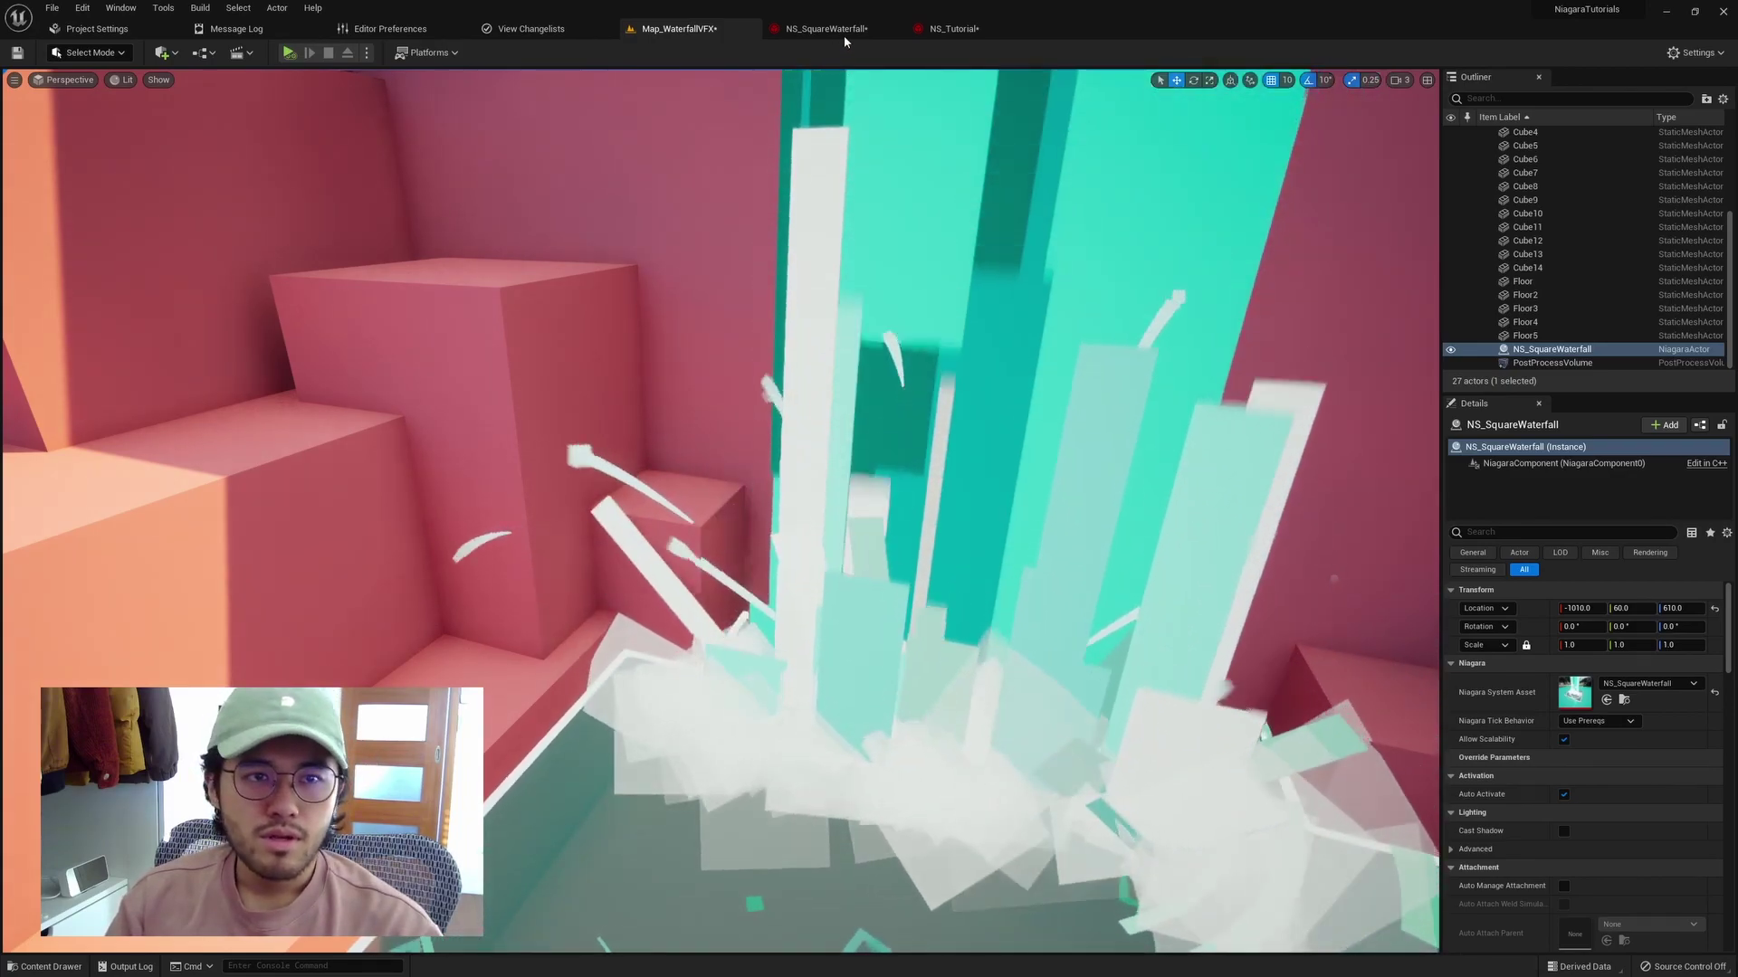
left_click(953, 28)
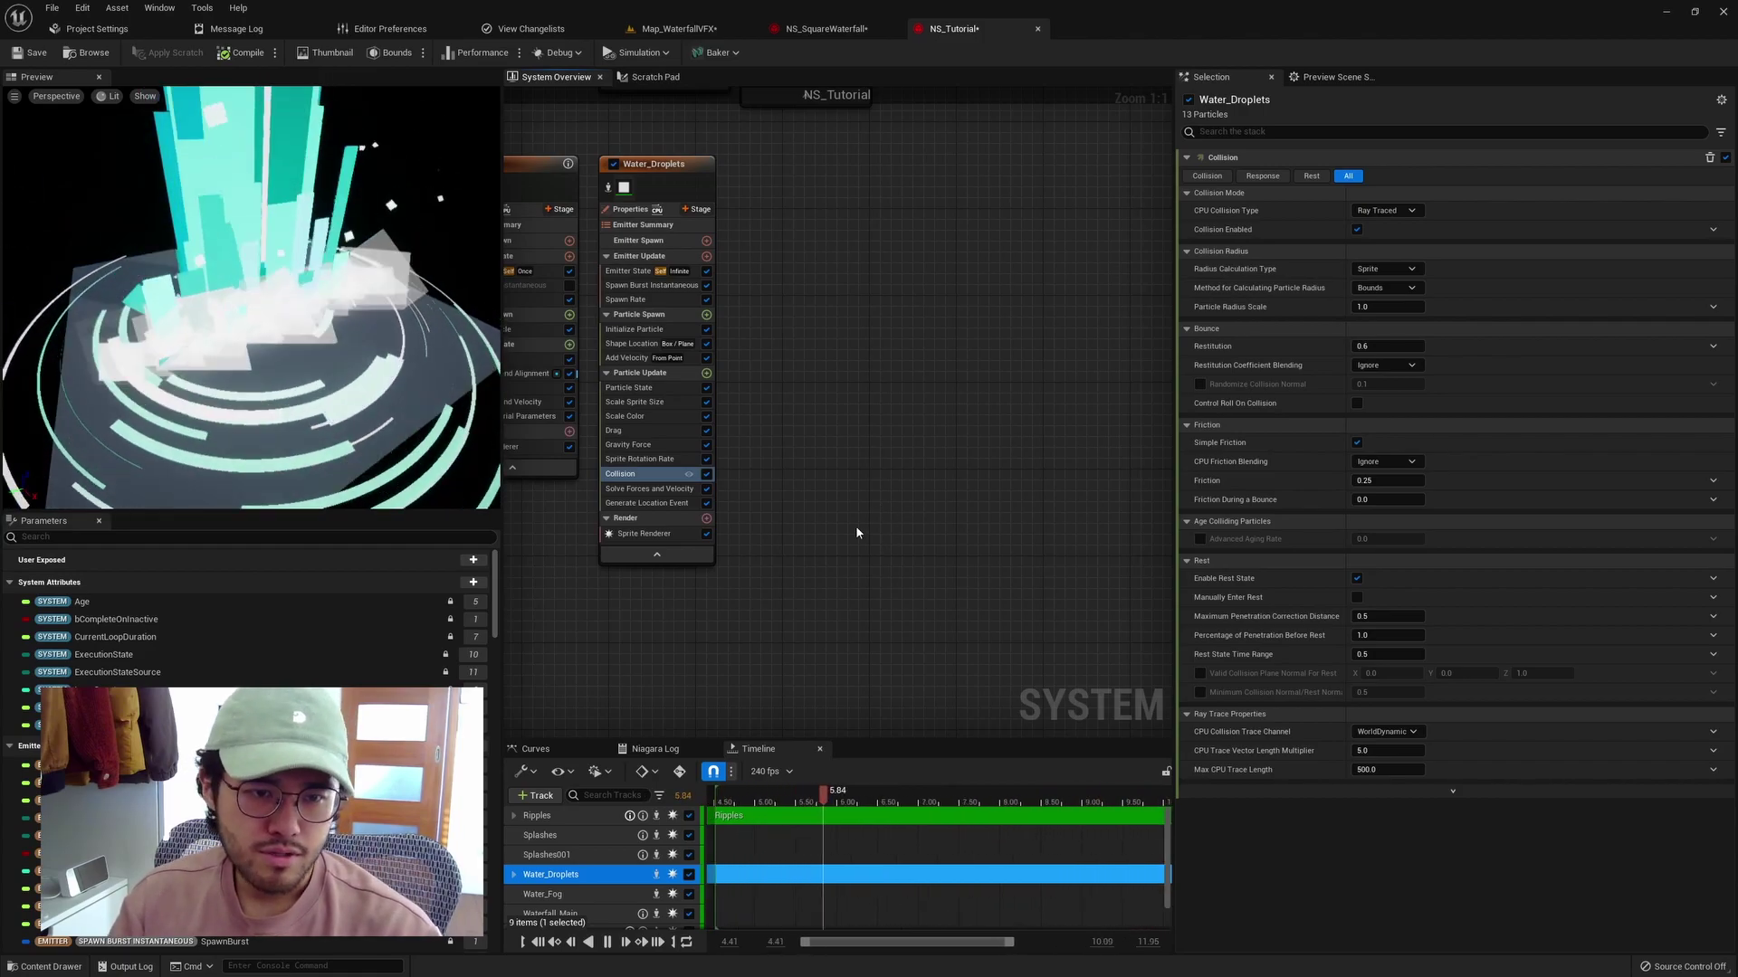
Examine the Solve Forces and Velocity and Generate Location Event modules of Water_Droplets, plus the Droplet_Trail emitter's Ribbon Renderer.
left_click(649, 488)
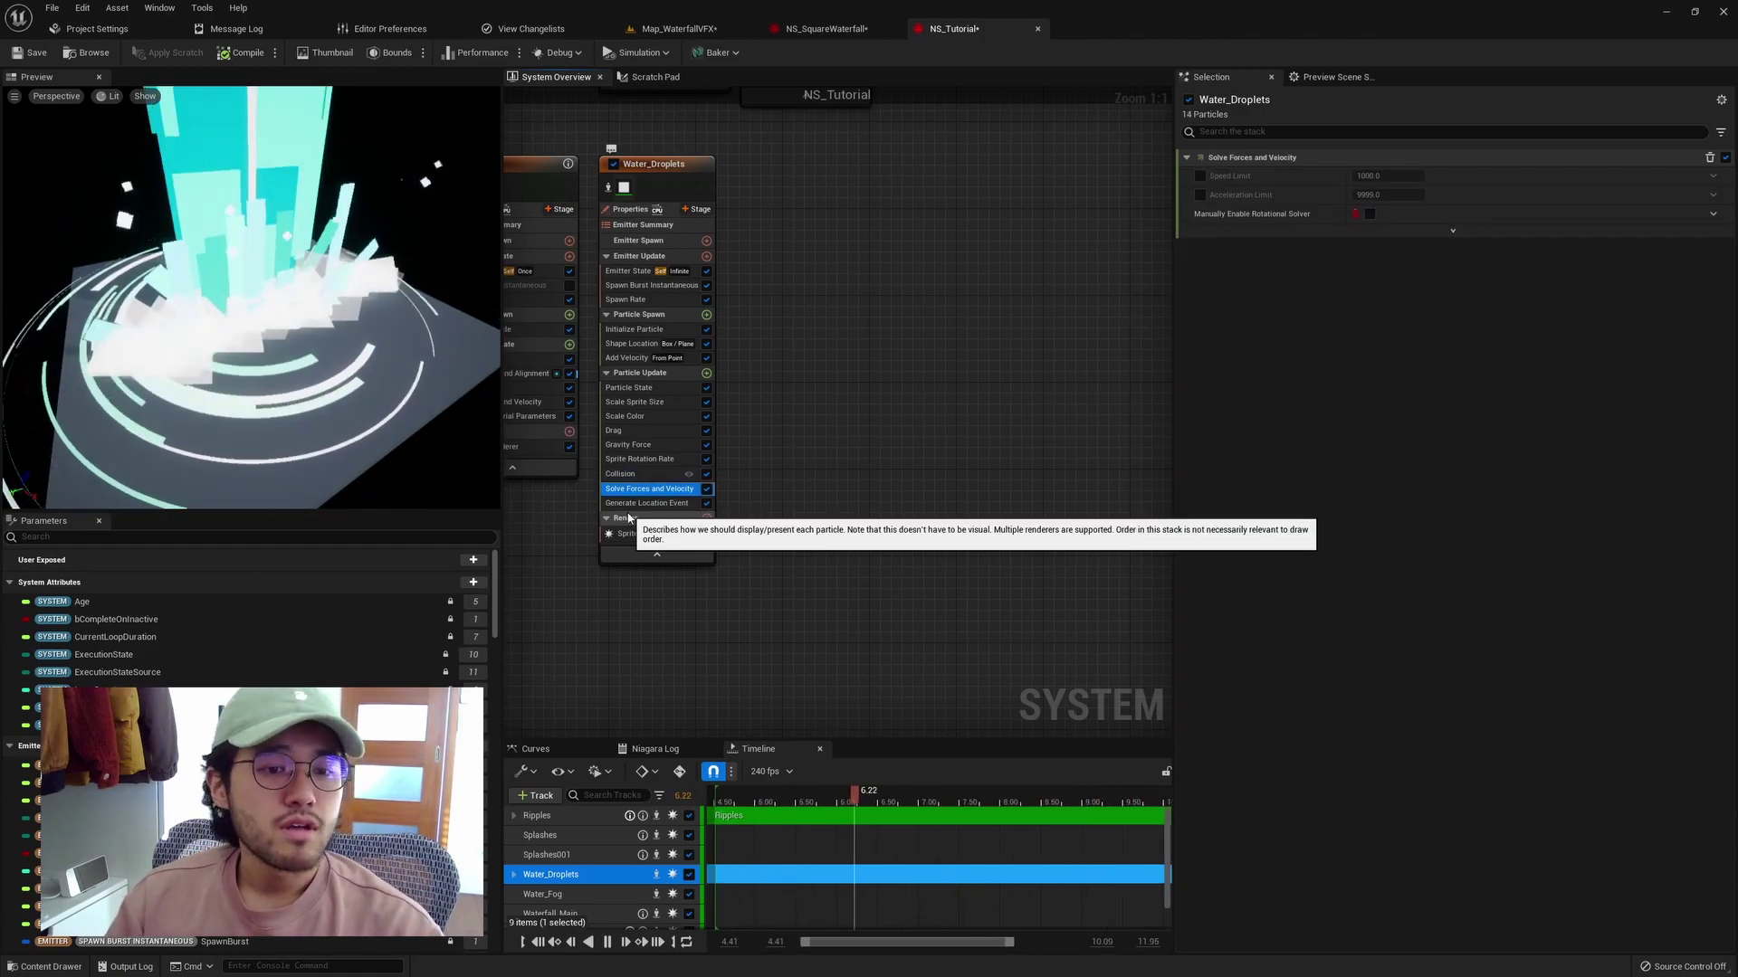
left_click(645, 503)
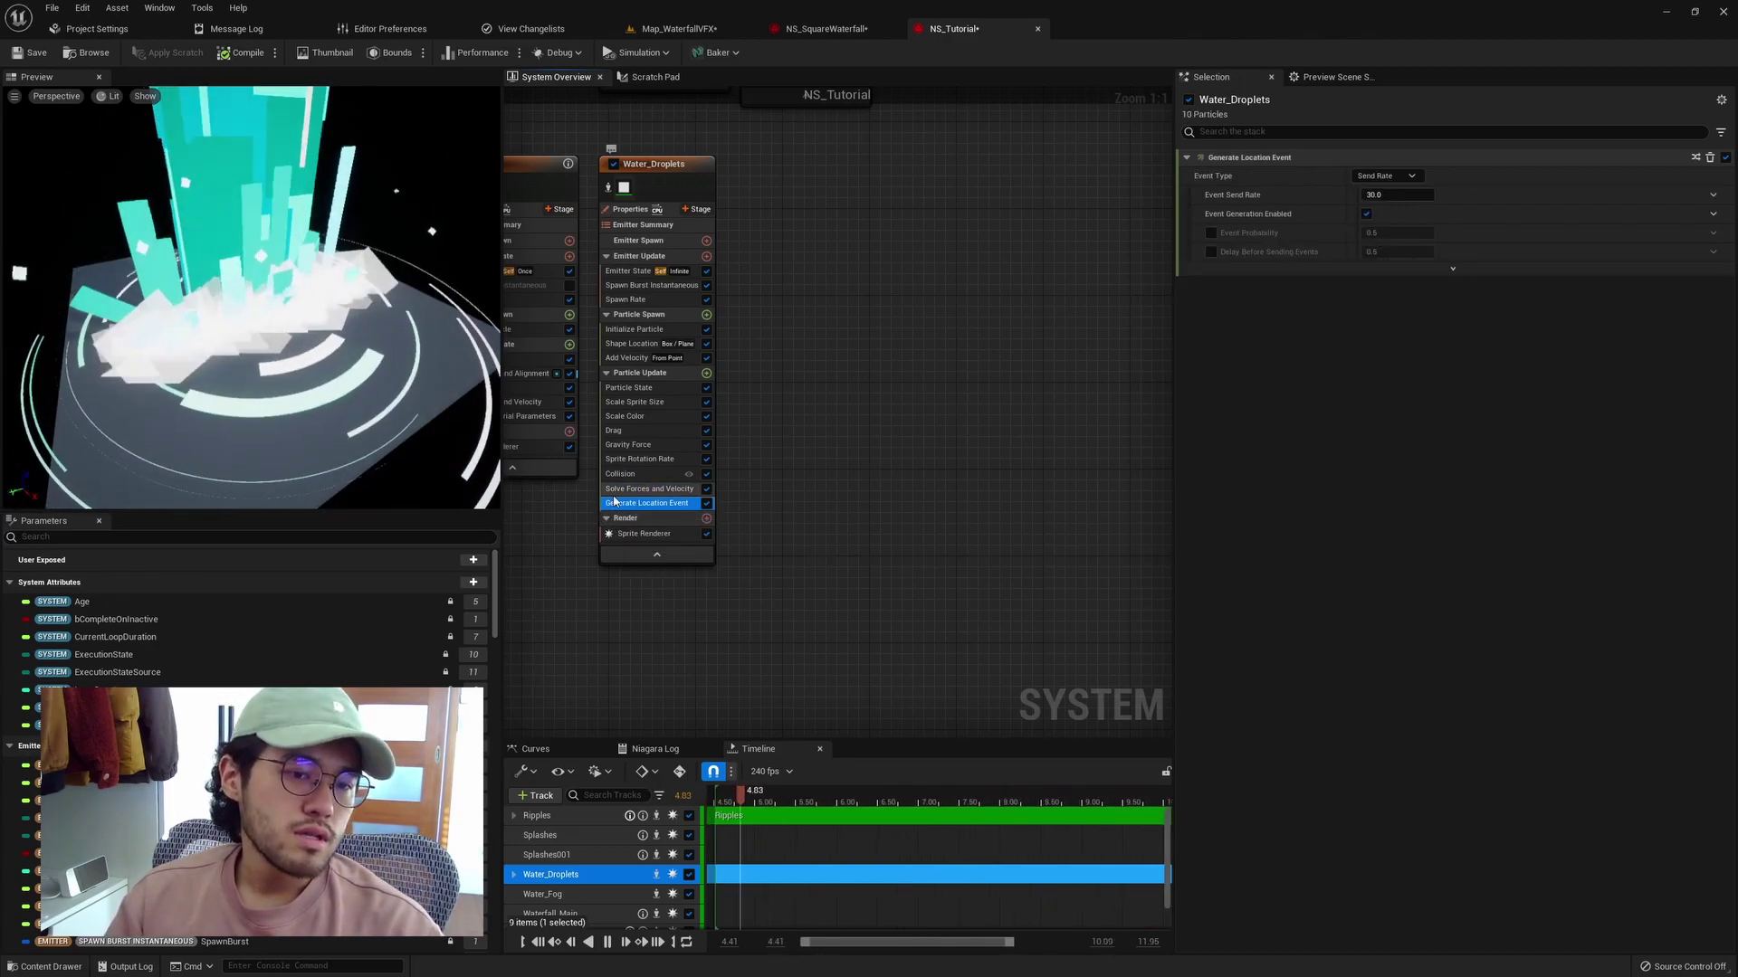
mouse_move(681, 512)
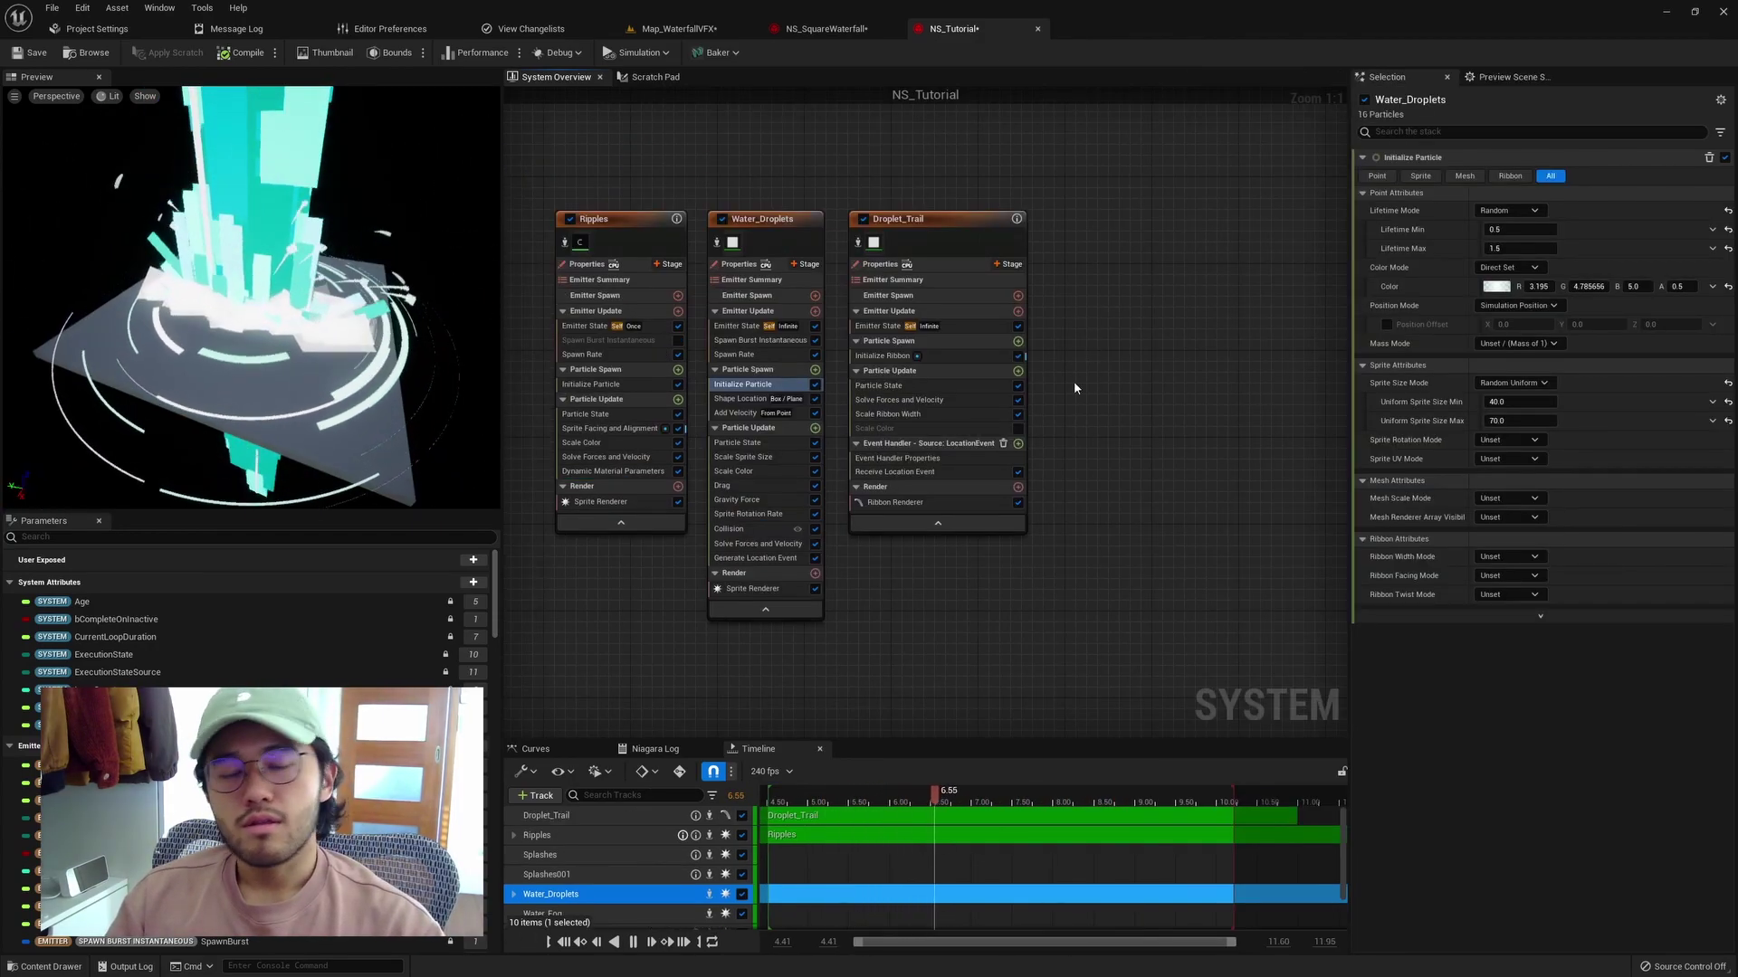
left_click(905, 503)
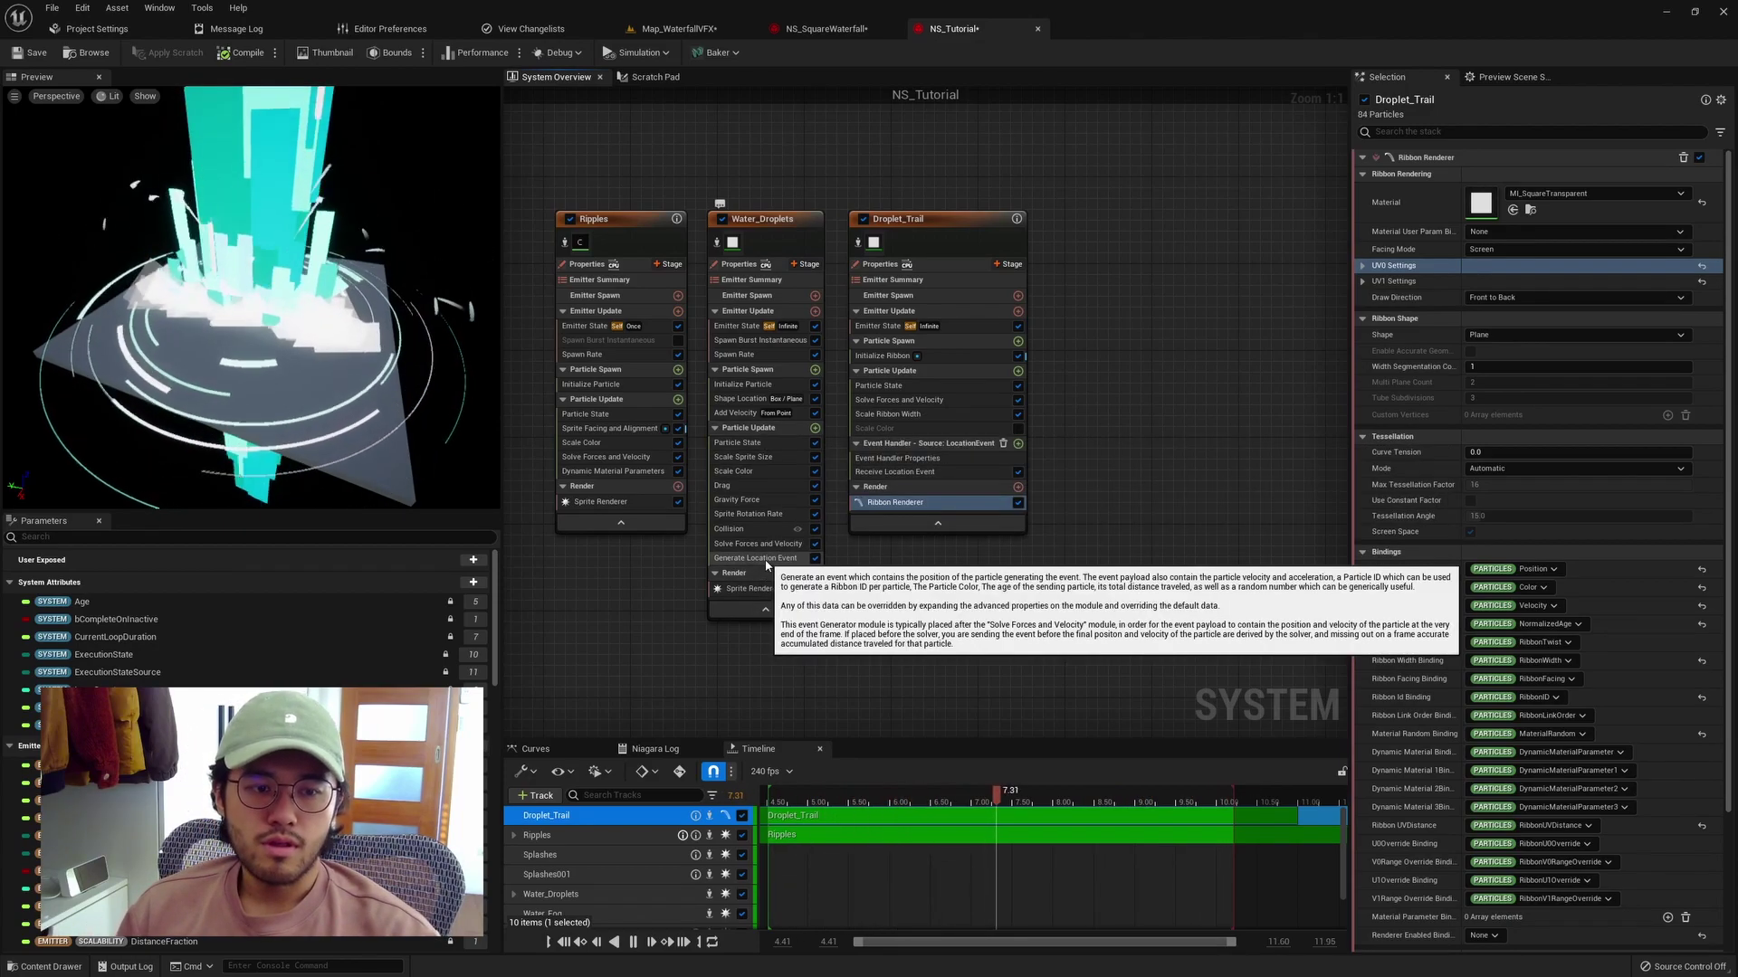
Search the Particle Update modules of Water_Droplets for "event" and examine the existing Generate Location Event settings.
left_click(815, 428)
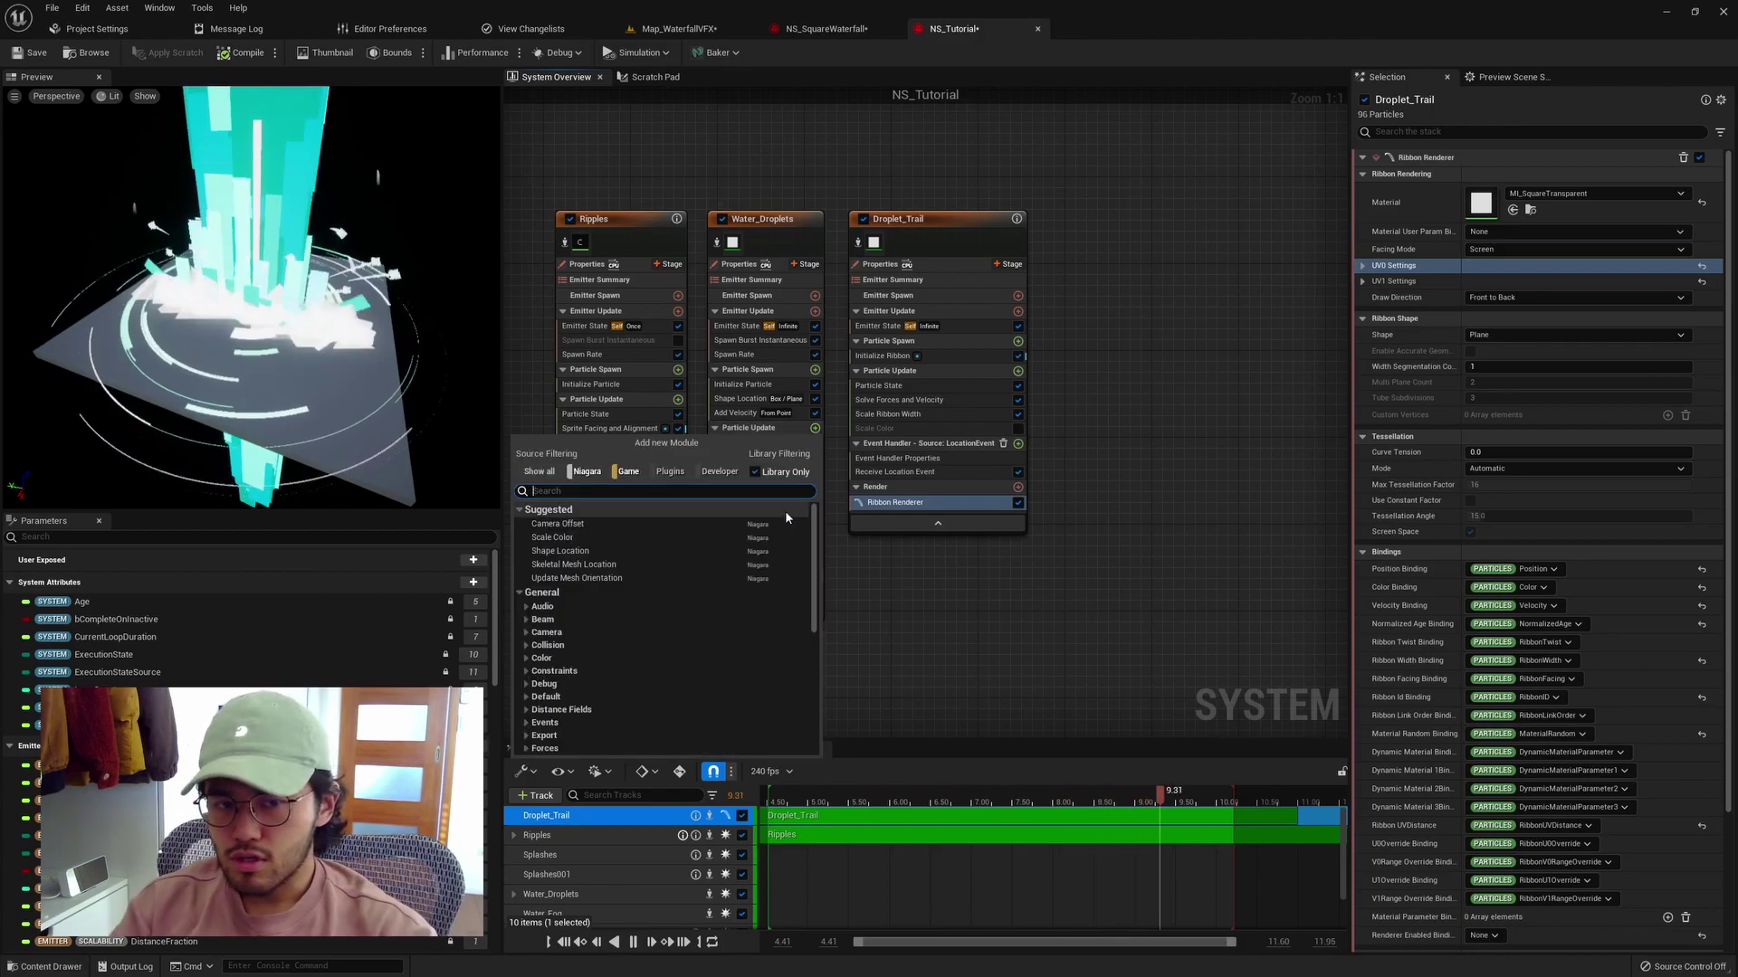
type("event")
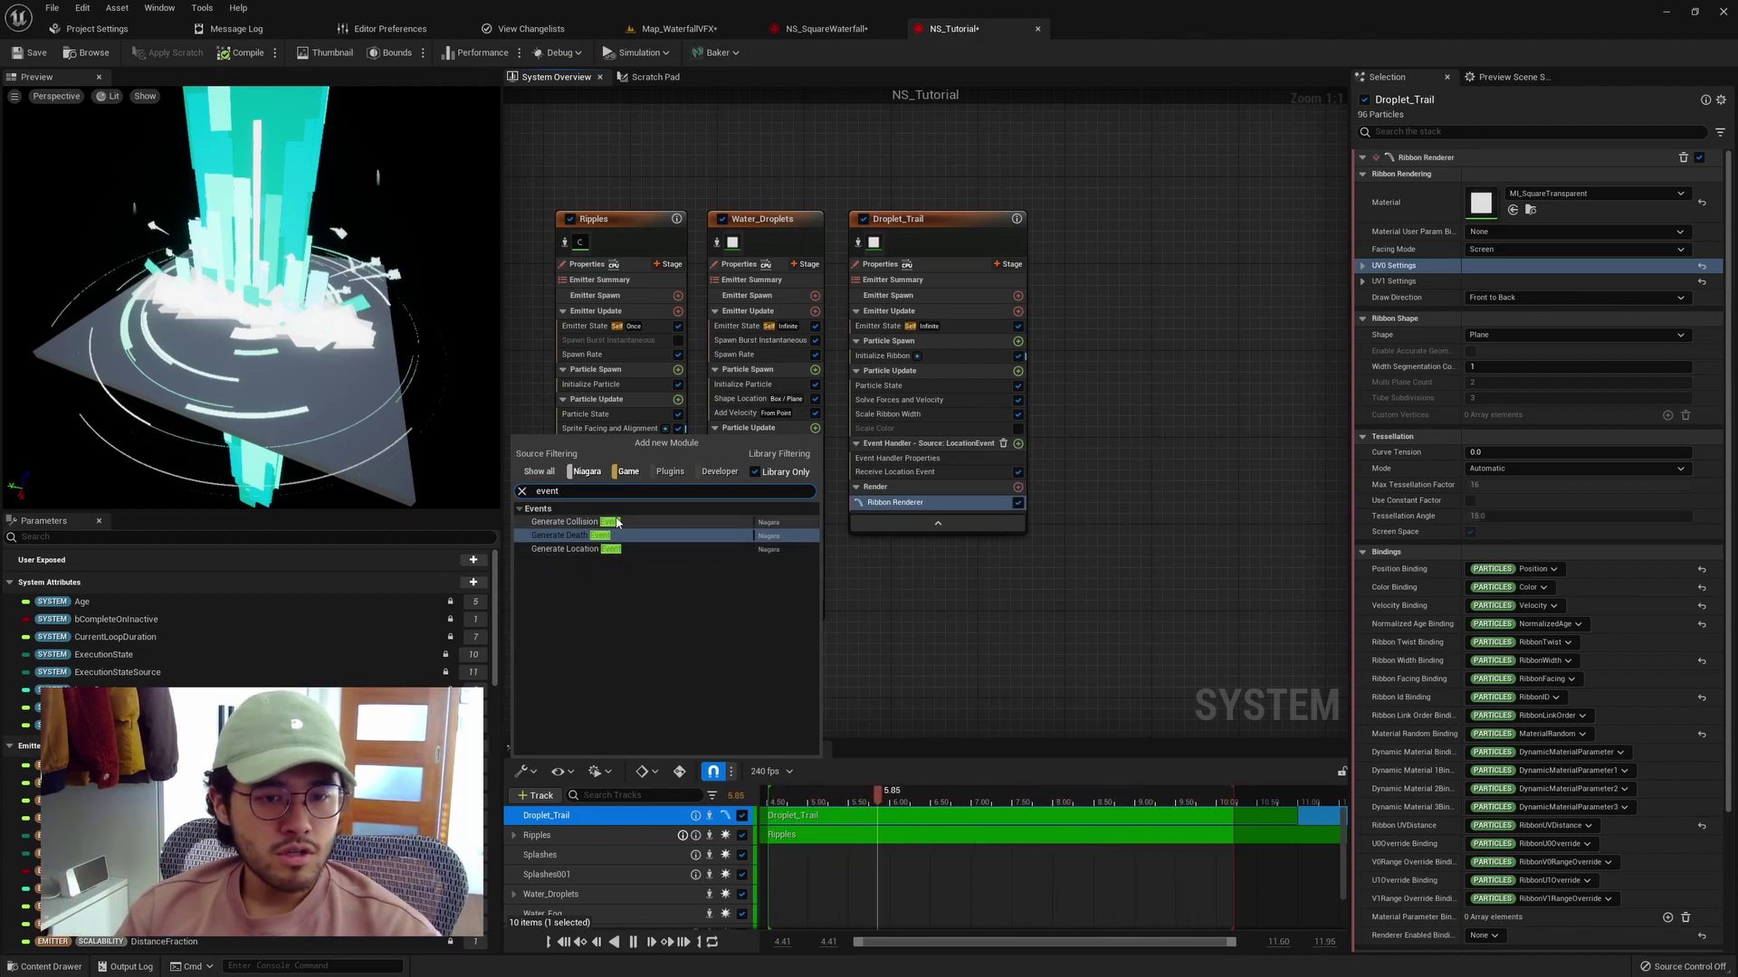
left_click(582, 550)
left_click(738, 558)
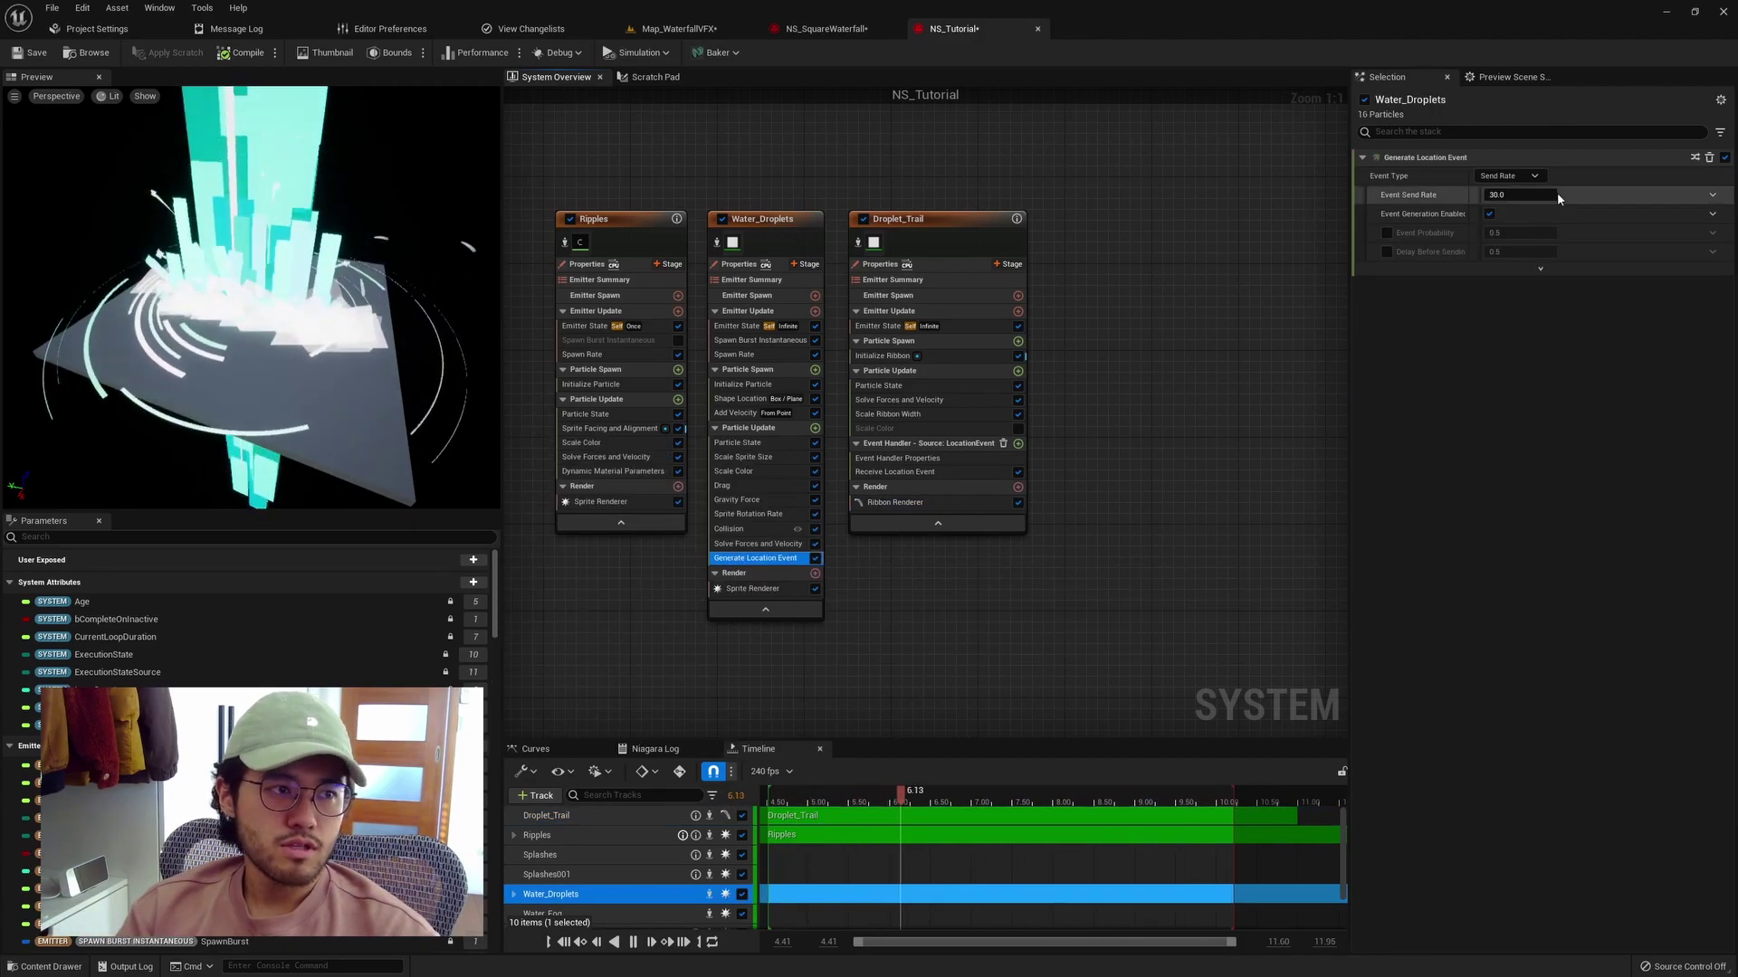
left_click_drag(1350, 421, 1209, 325)
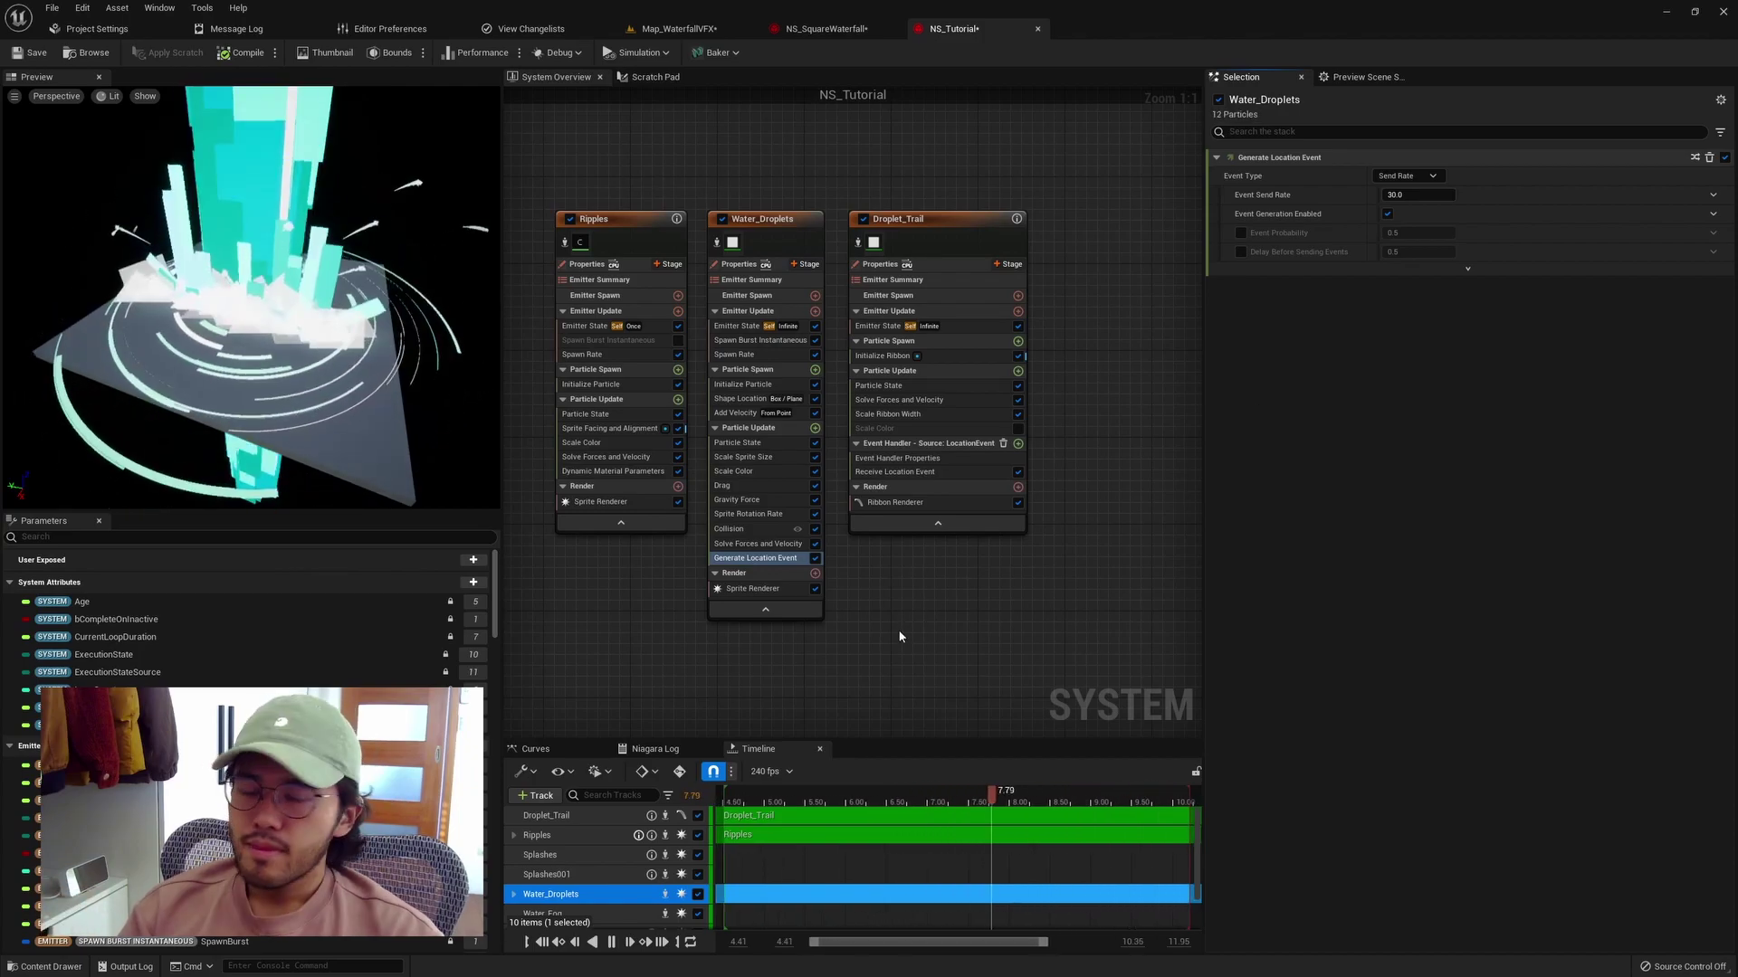
Add a second Event Handler stage to the Droplet_Trail emitter and set its source to the Location Event of Water_Droplets.
right_click_drag(905, 643, 820, 641)
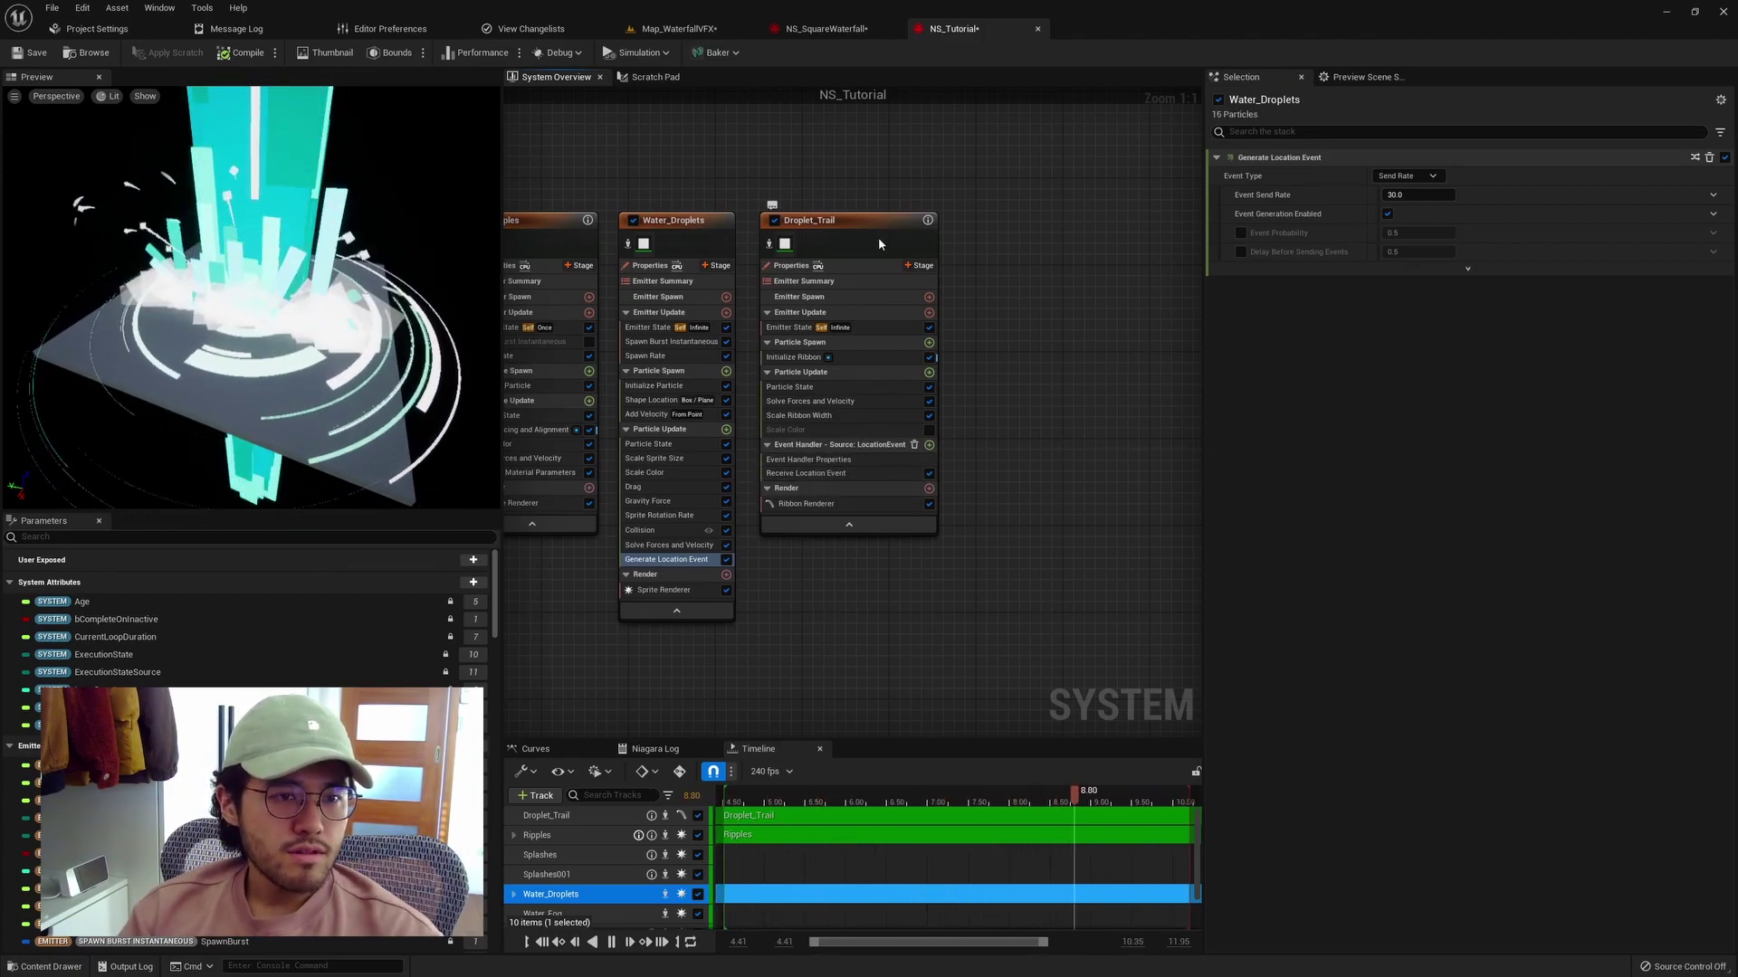
left_click(918, 266)
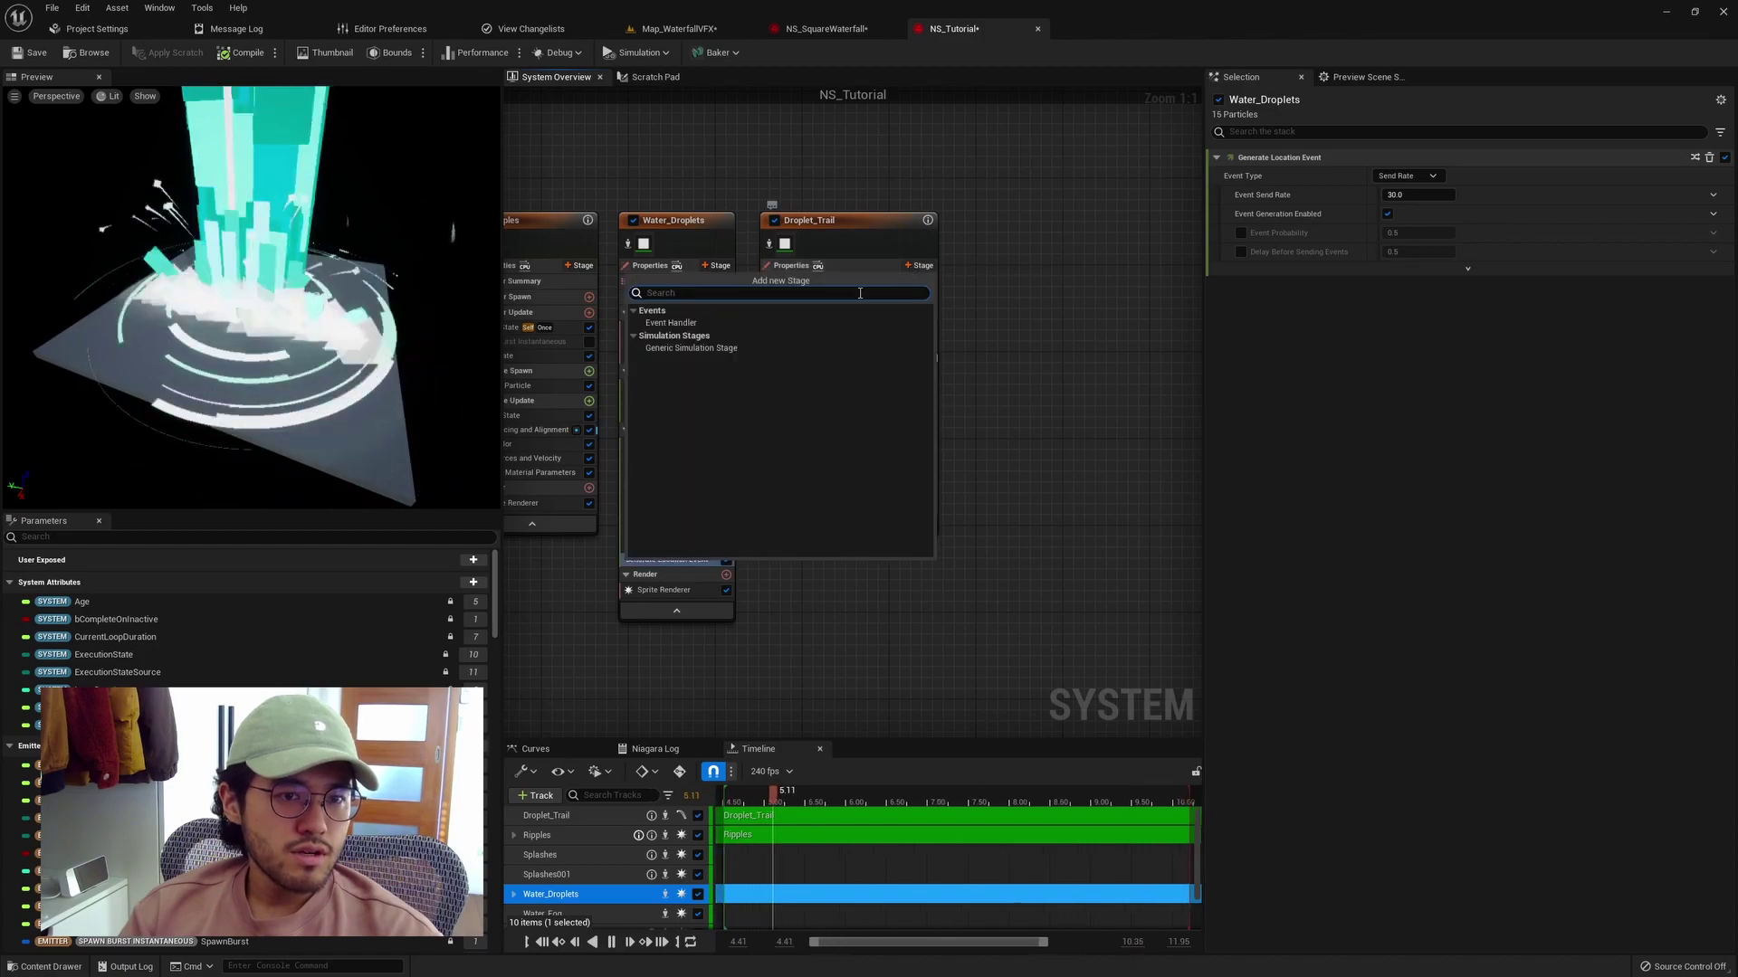
left_click(672, 323)
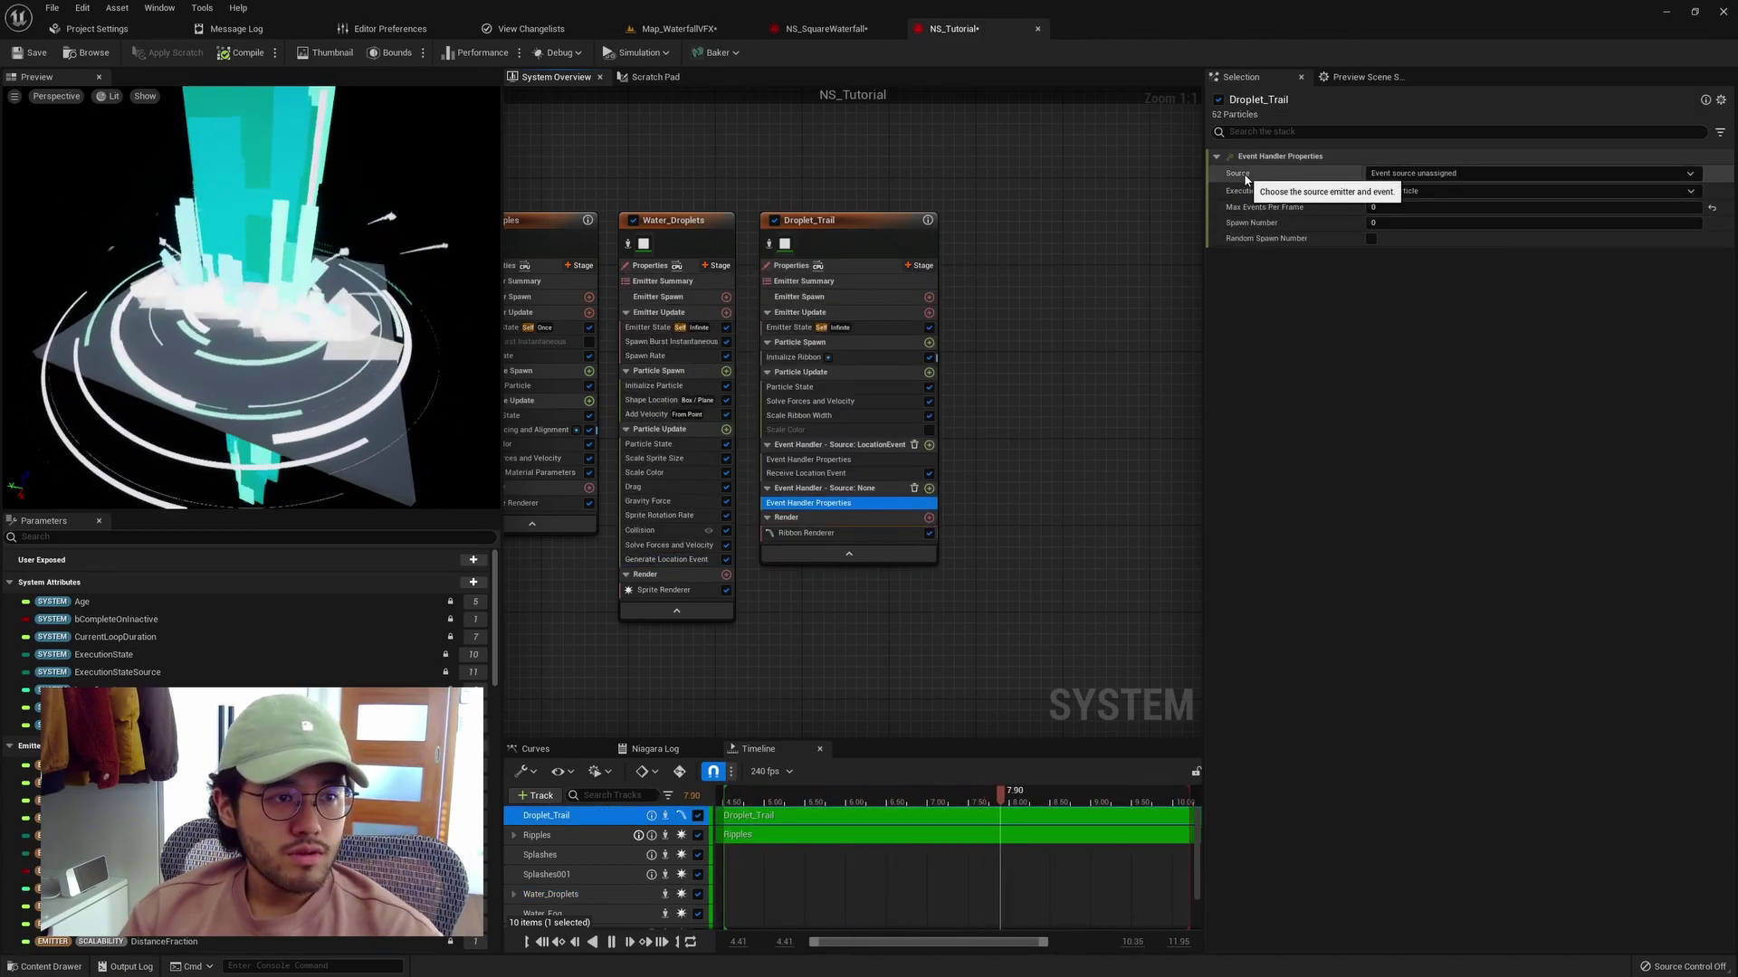
left_click(1391, 175)
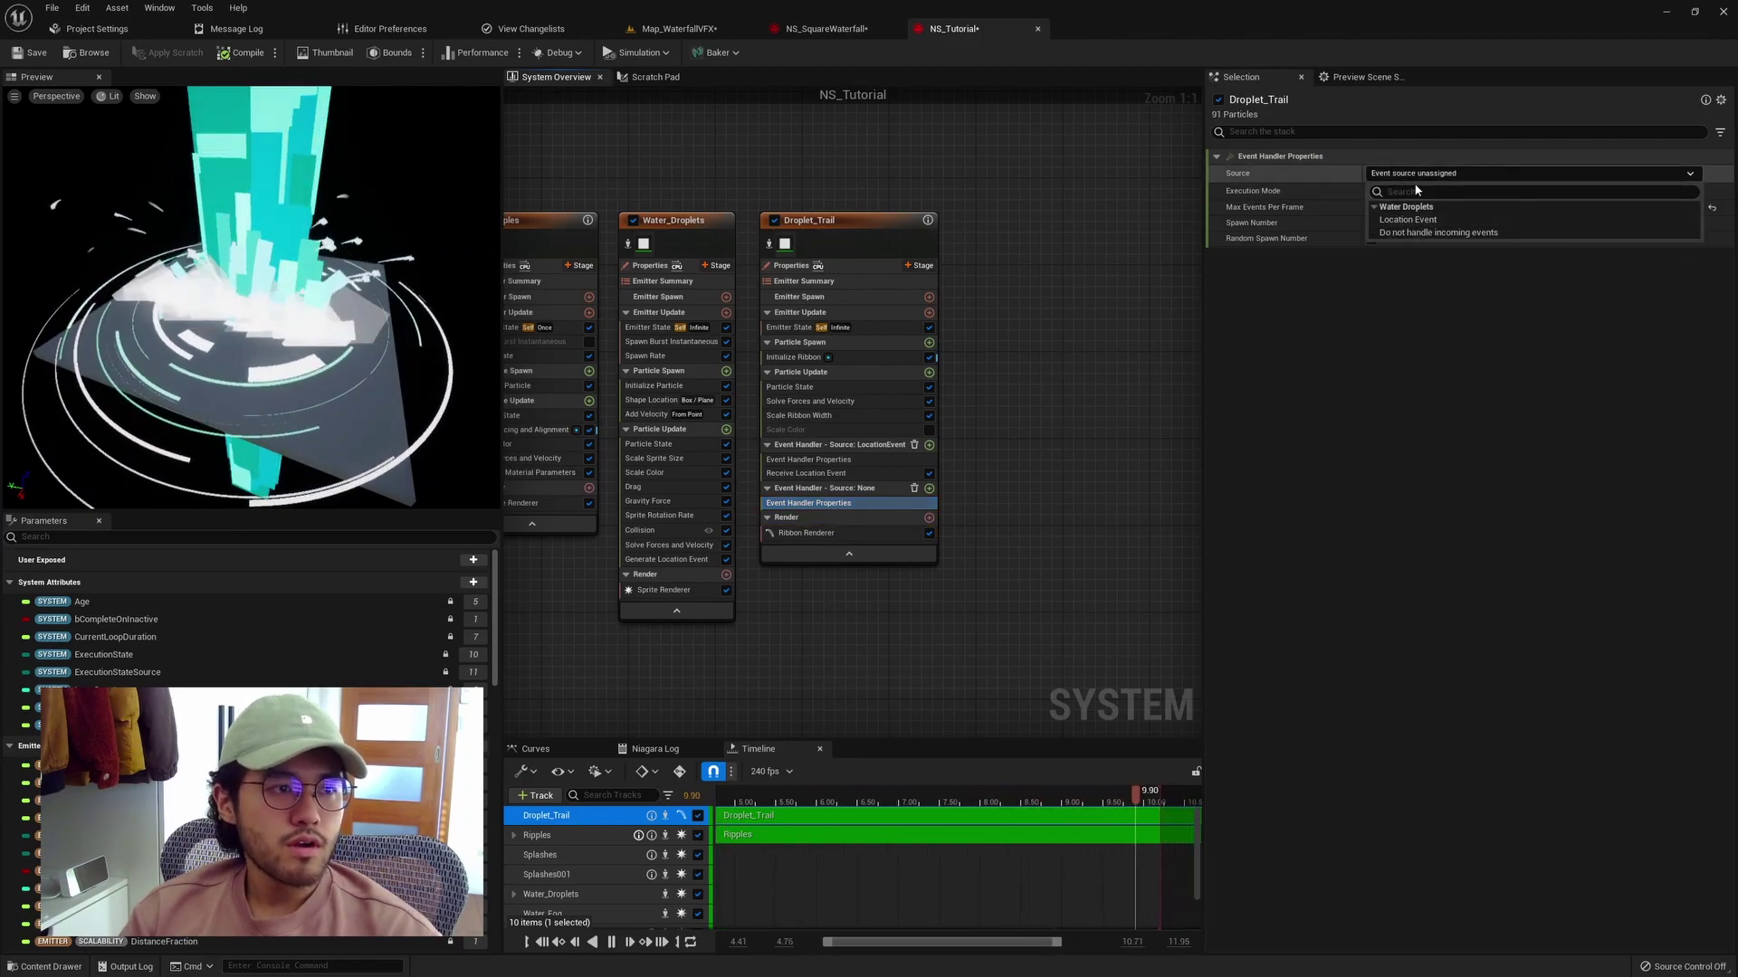
left_click(1405, 219)
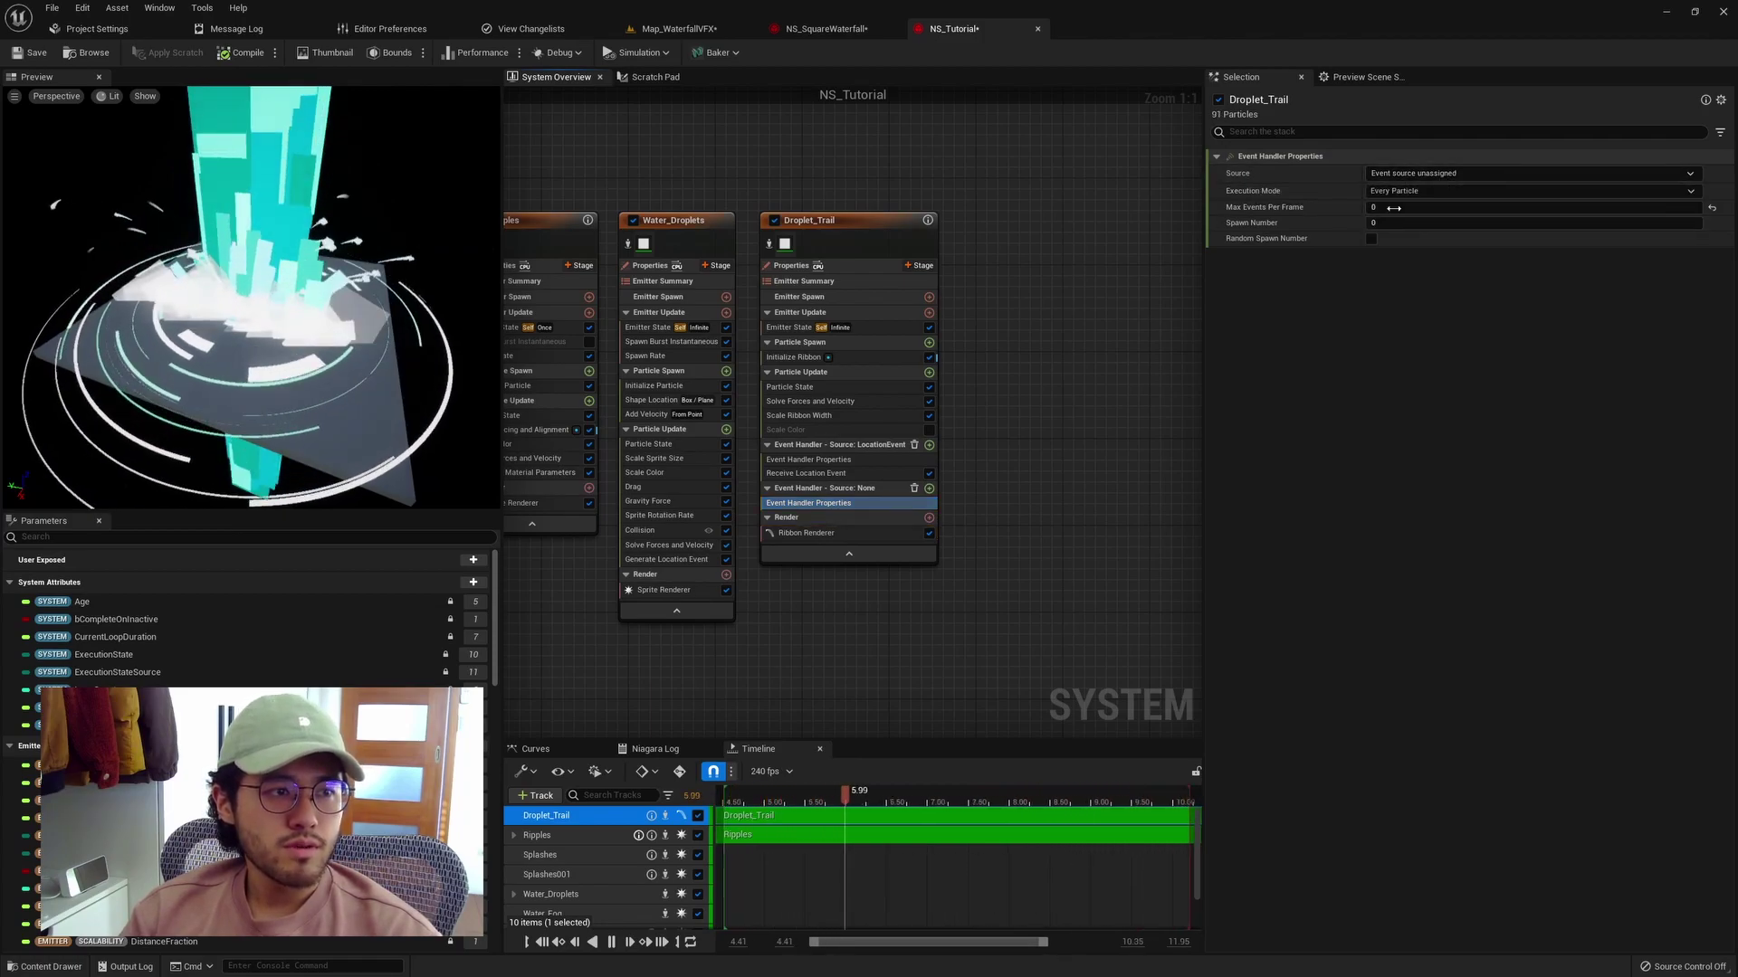
Set the new event handler's execution mode to Spawned Particles and its spawn number to 1.
left_click(1421, 190)
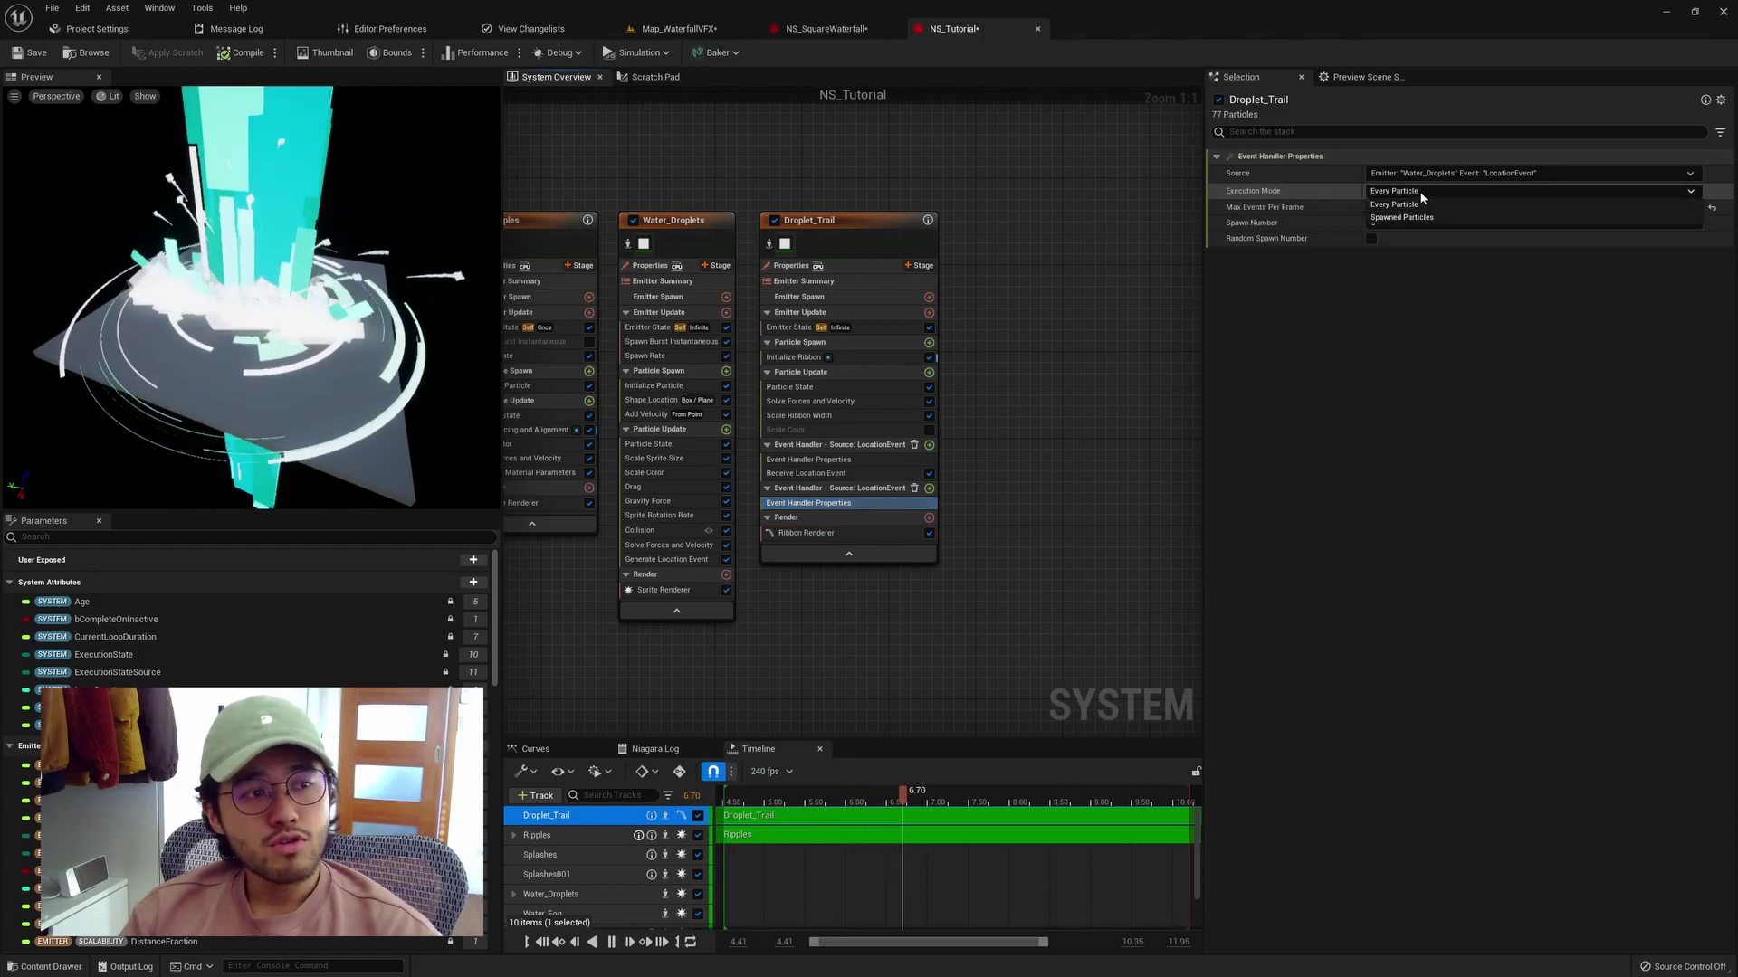
left_click(1412, 220)
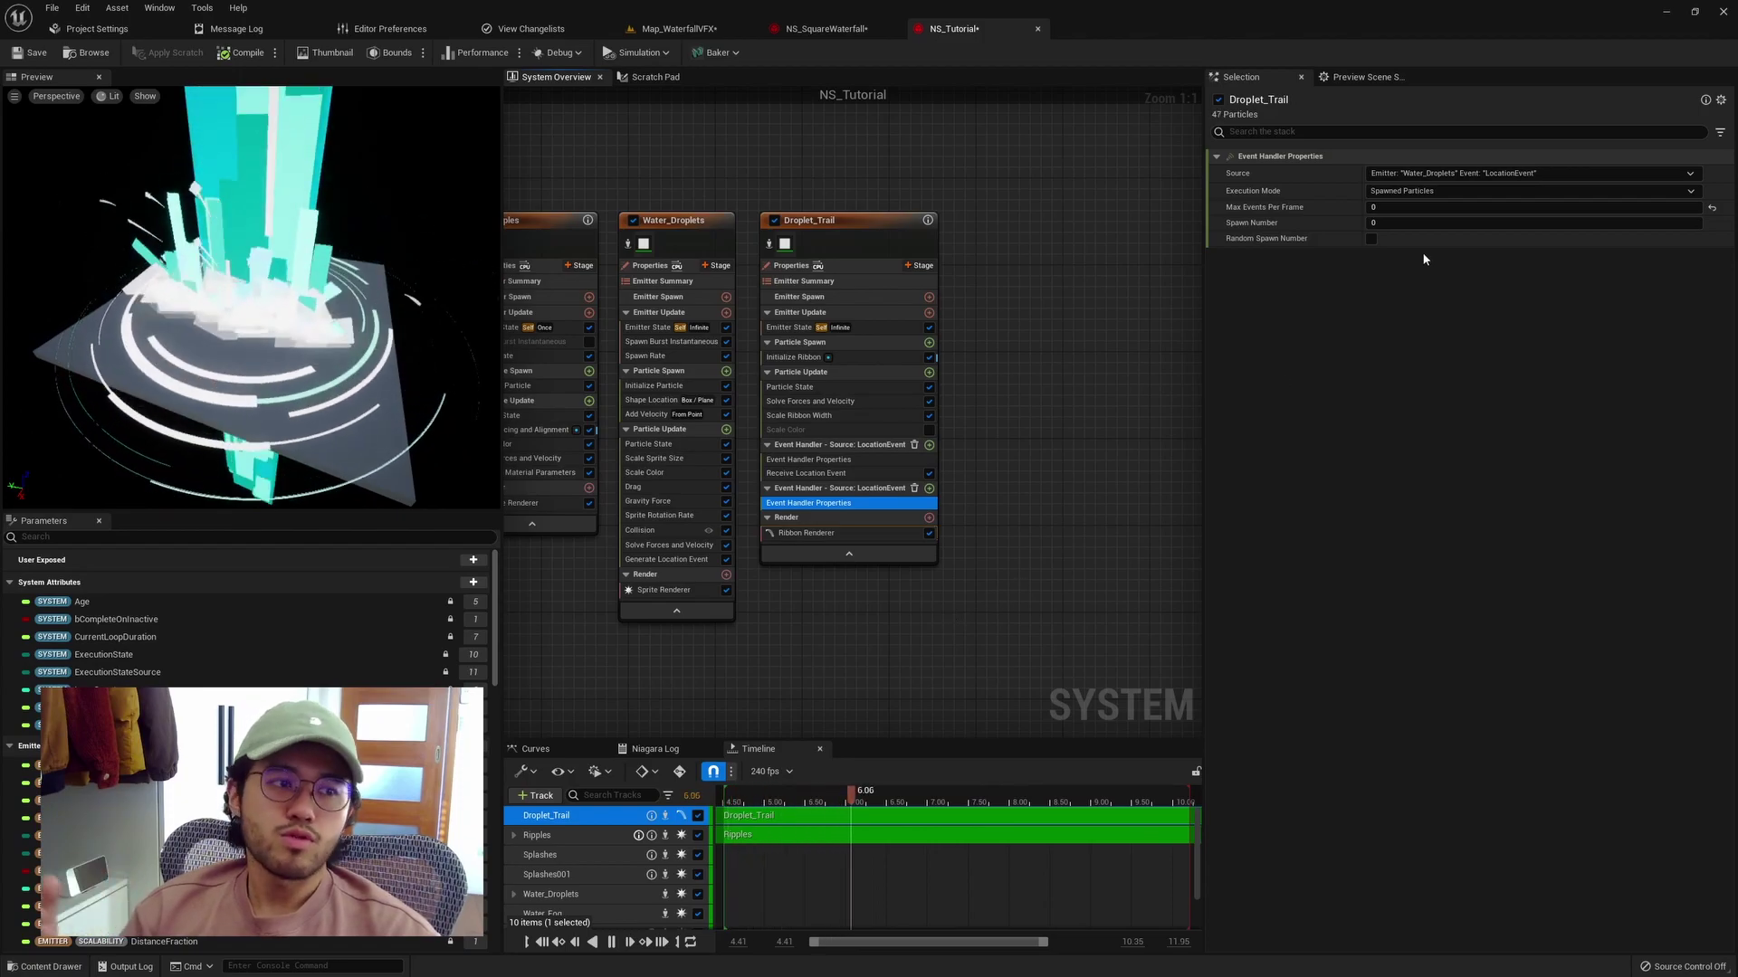
left_click(1279, 226)
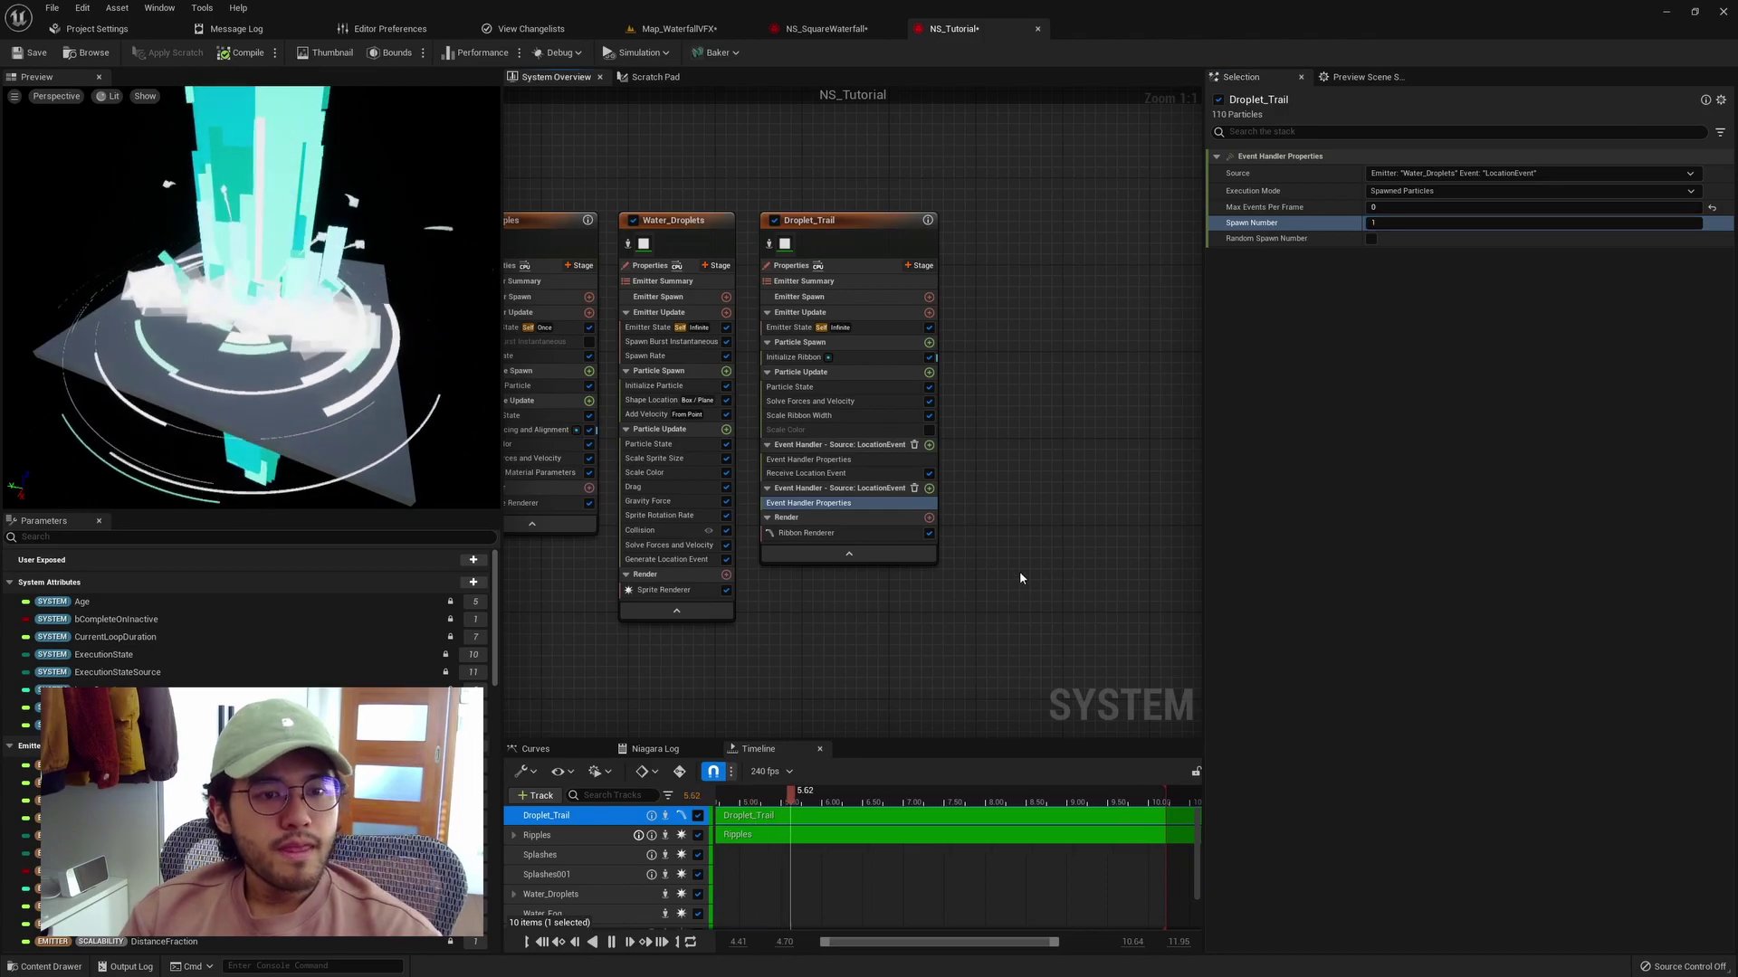
Add a Receive Location Event module to the new event handler of Droplet_Trail, and delete that duplicate handler.
left_click(929, 489)
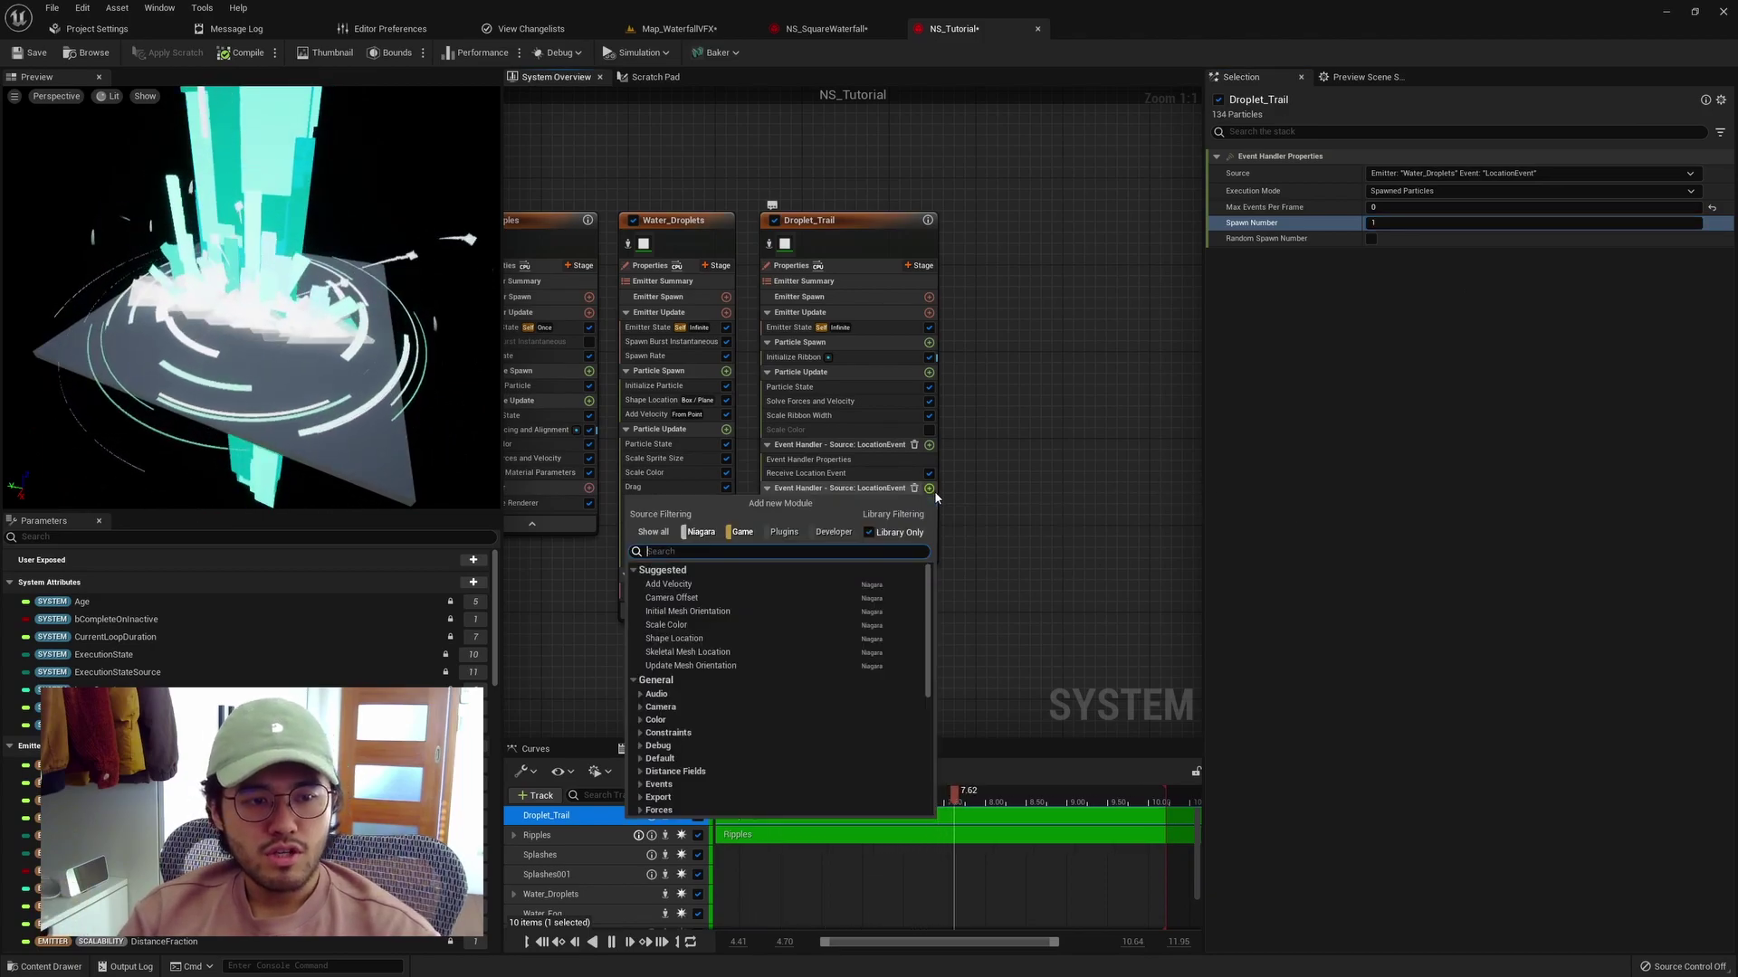
type("recei")
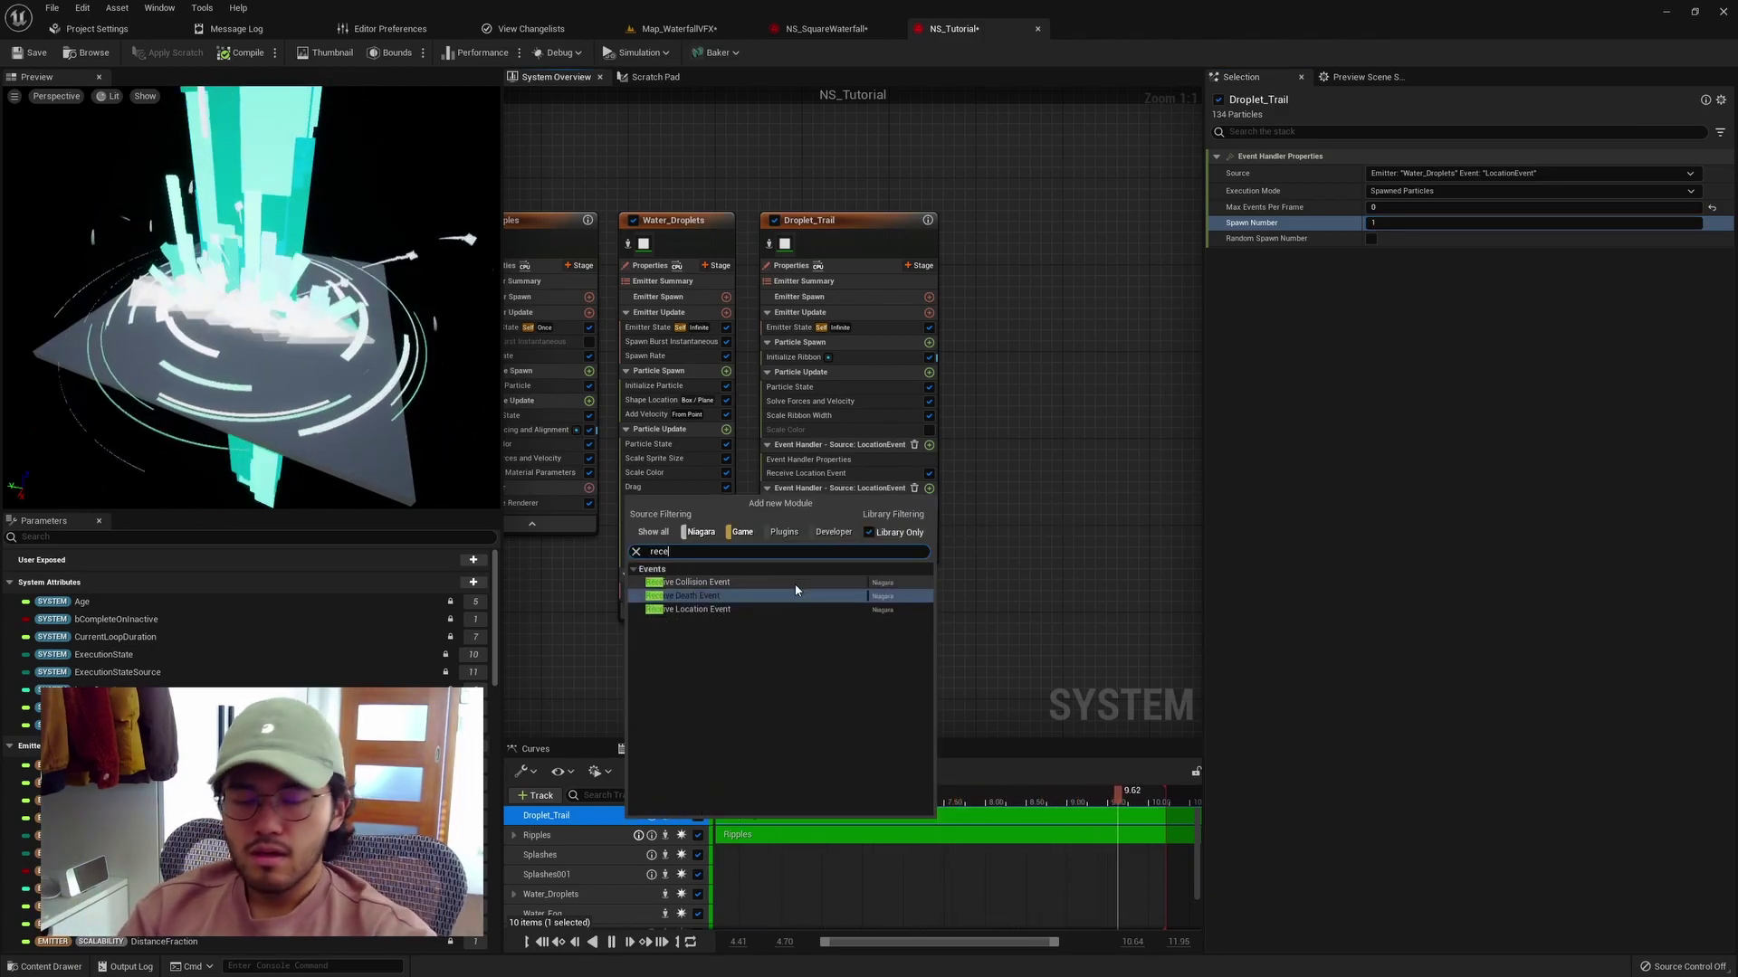
key("Down")
key("Down")
key("Return")
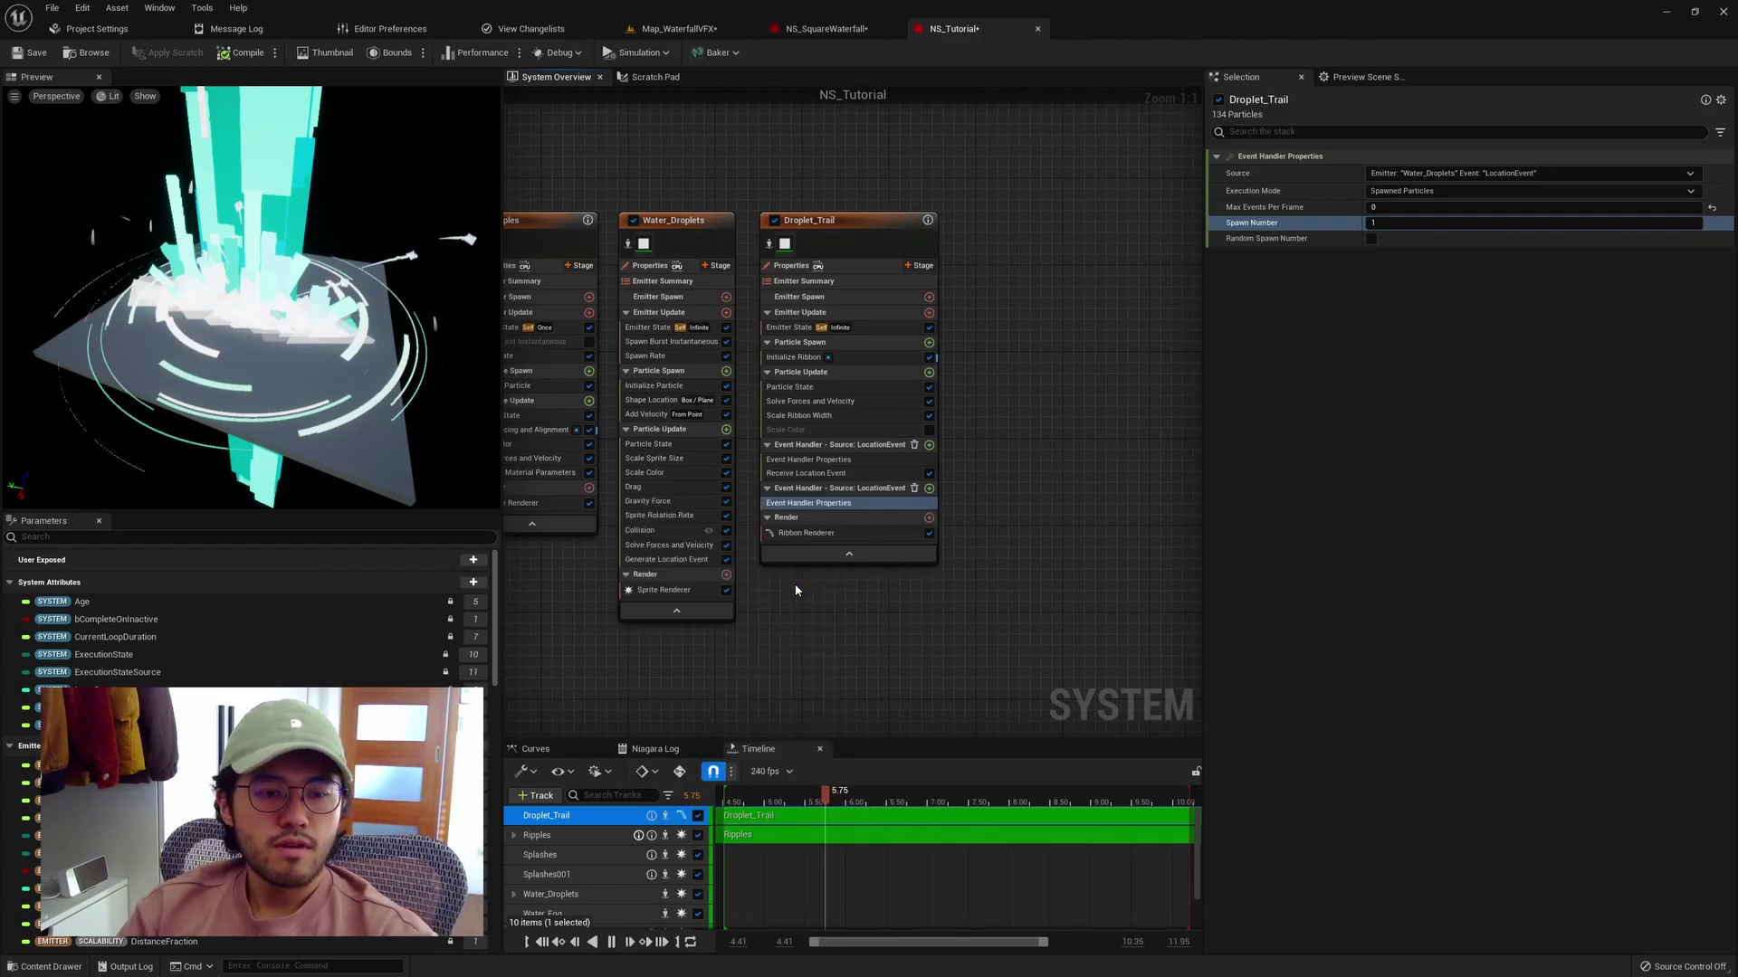
left_click(876, 489)
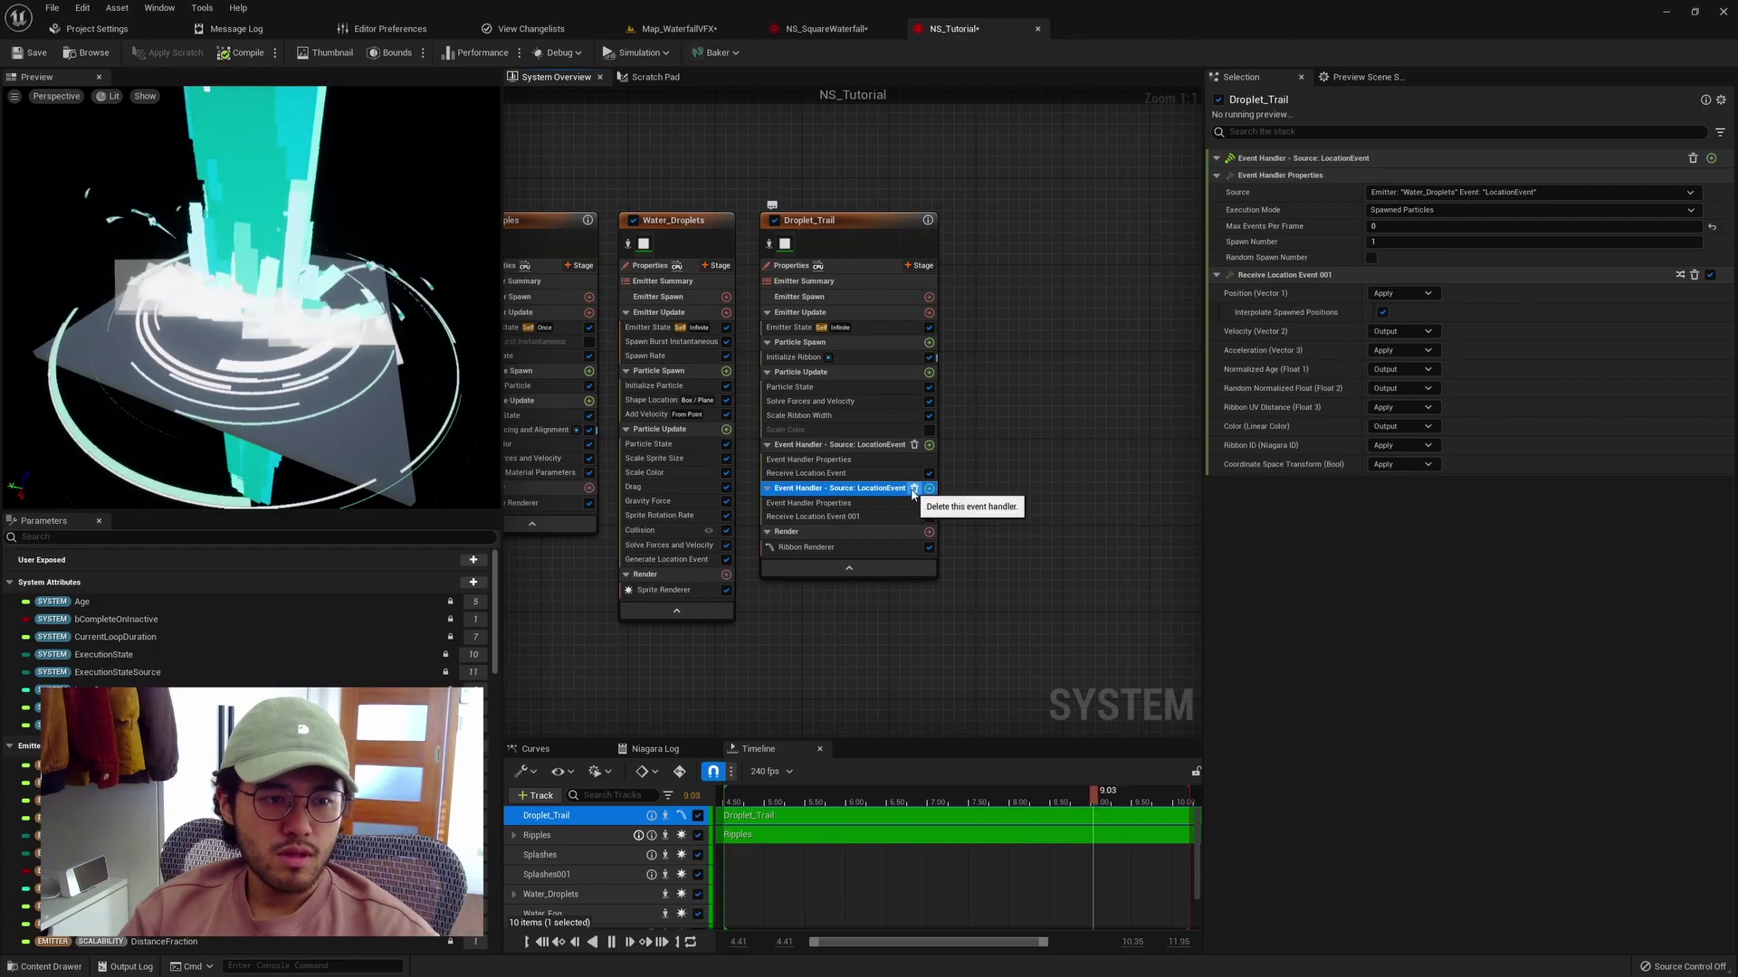
left_click(913, 488)
Examine the Receive Location Event module of Droplet_Trail and the expanded Generate Location Event attributes of Water_Droplets.
left_click(846, 473)
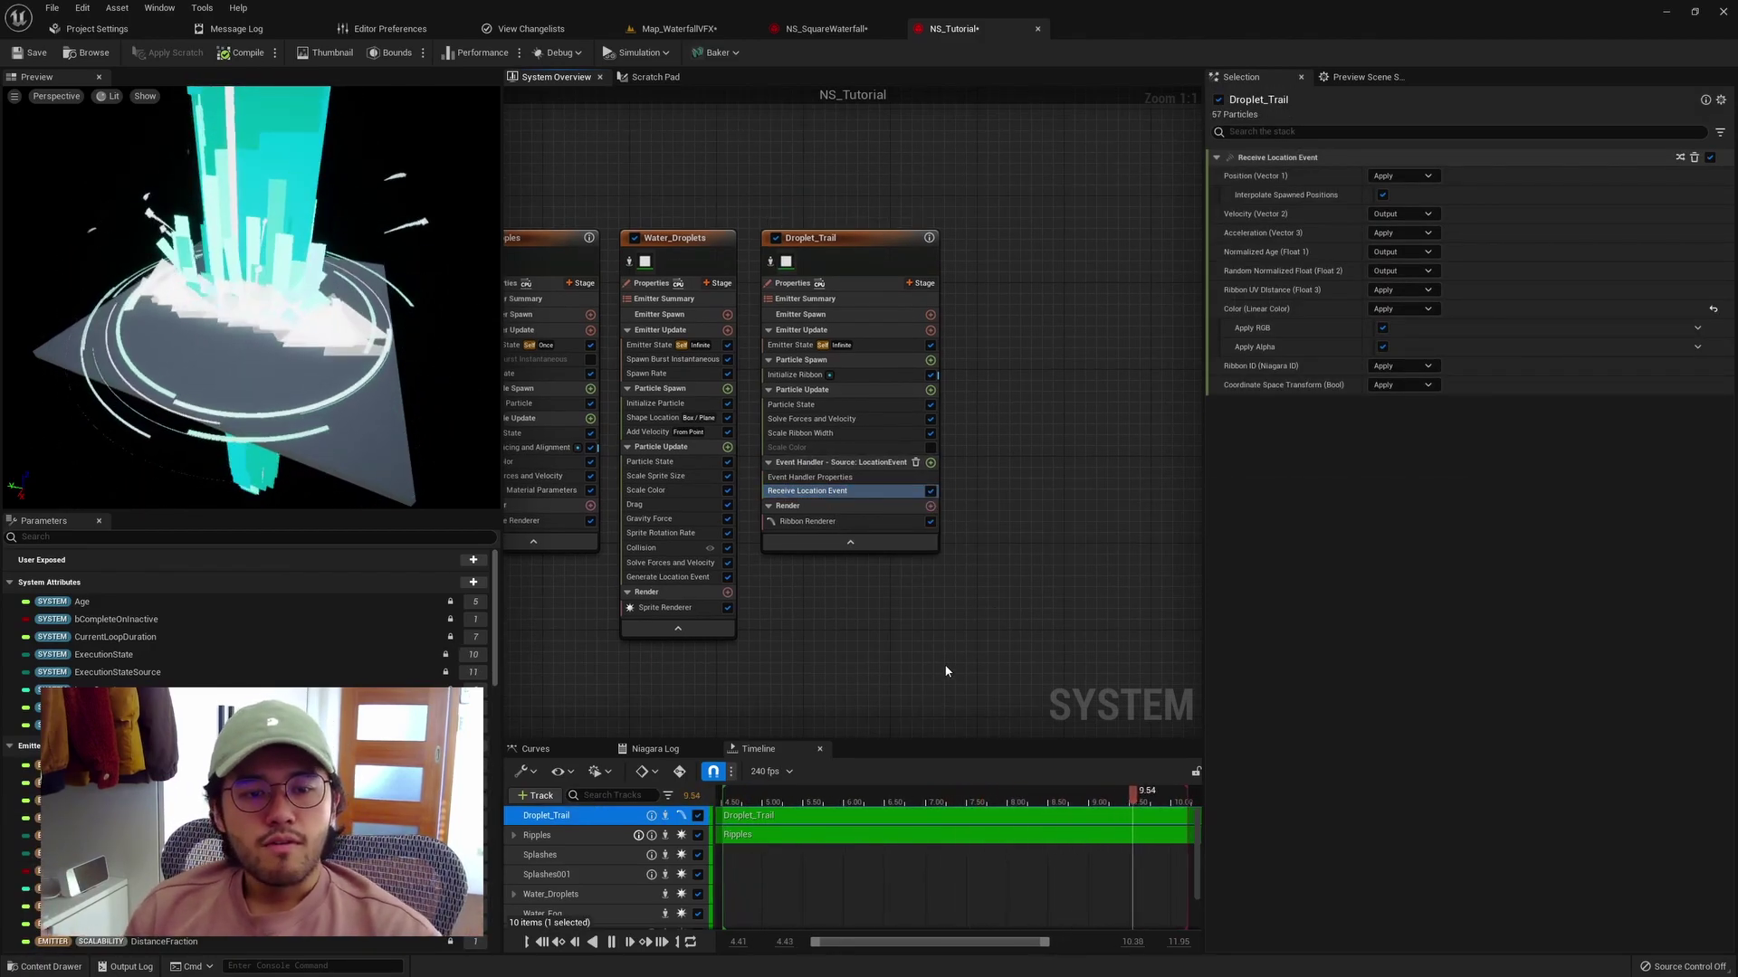
left_click(711, 284)
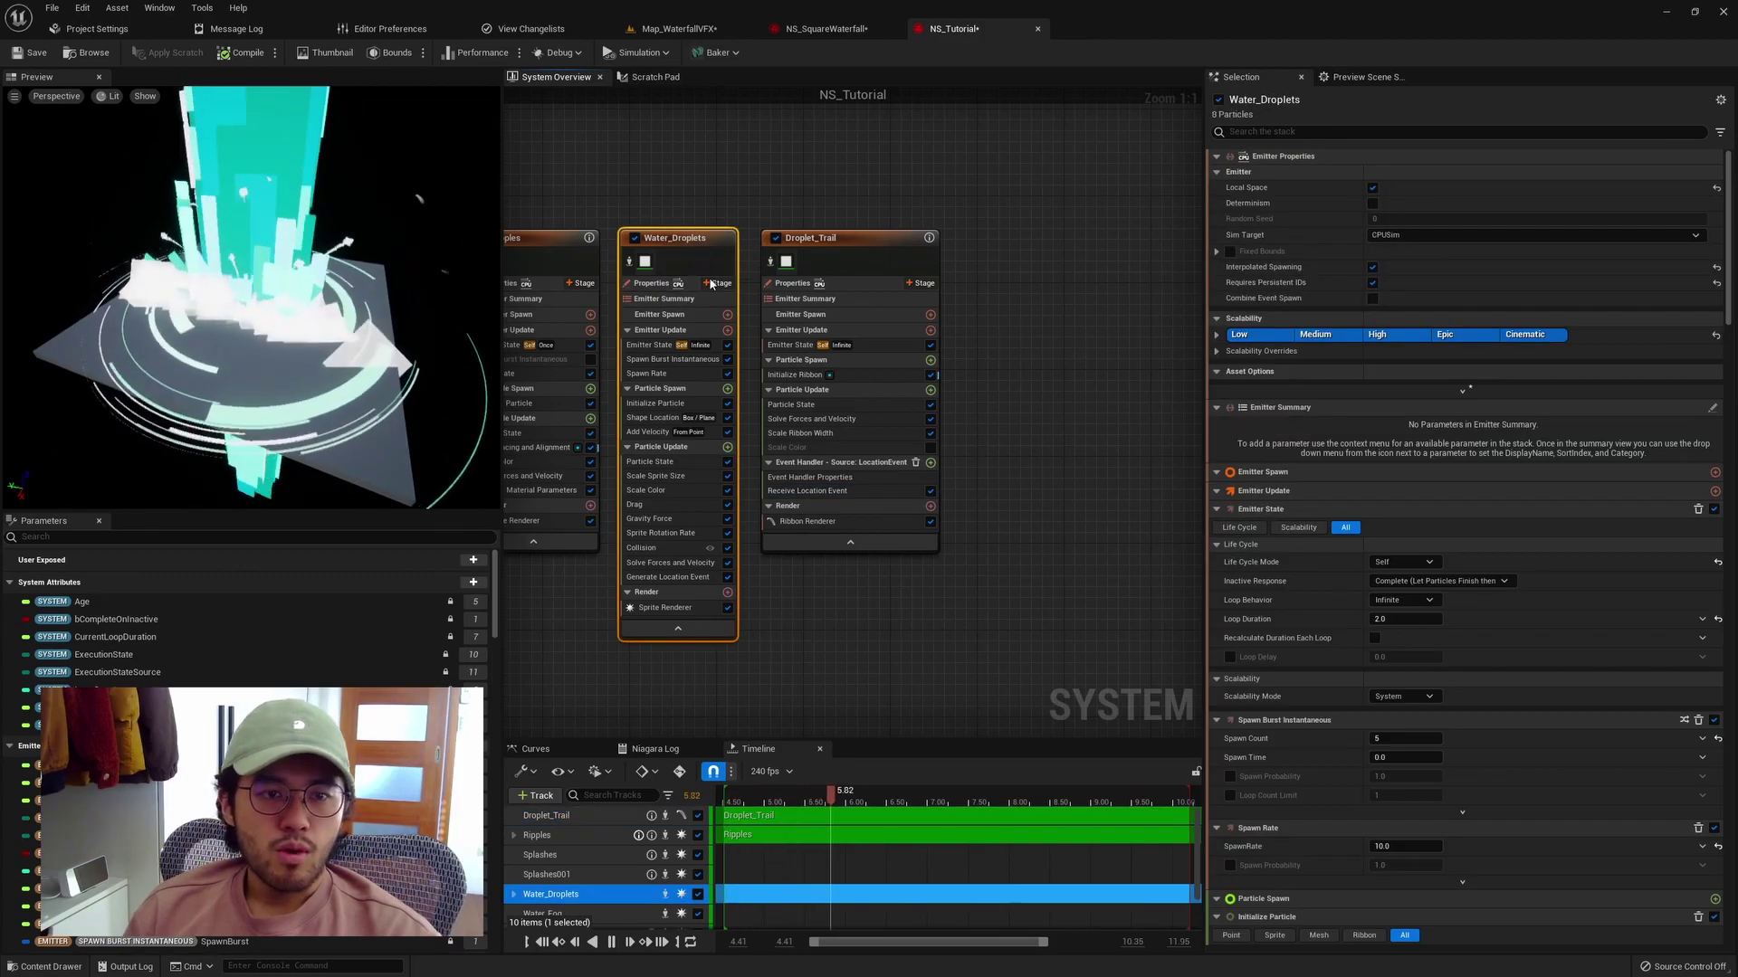
left_click(661, 577)
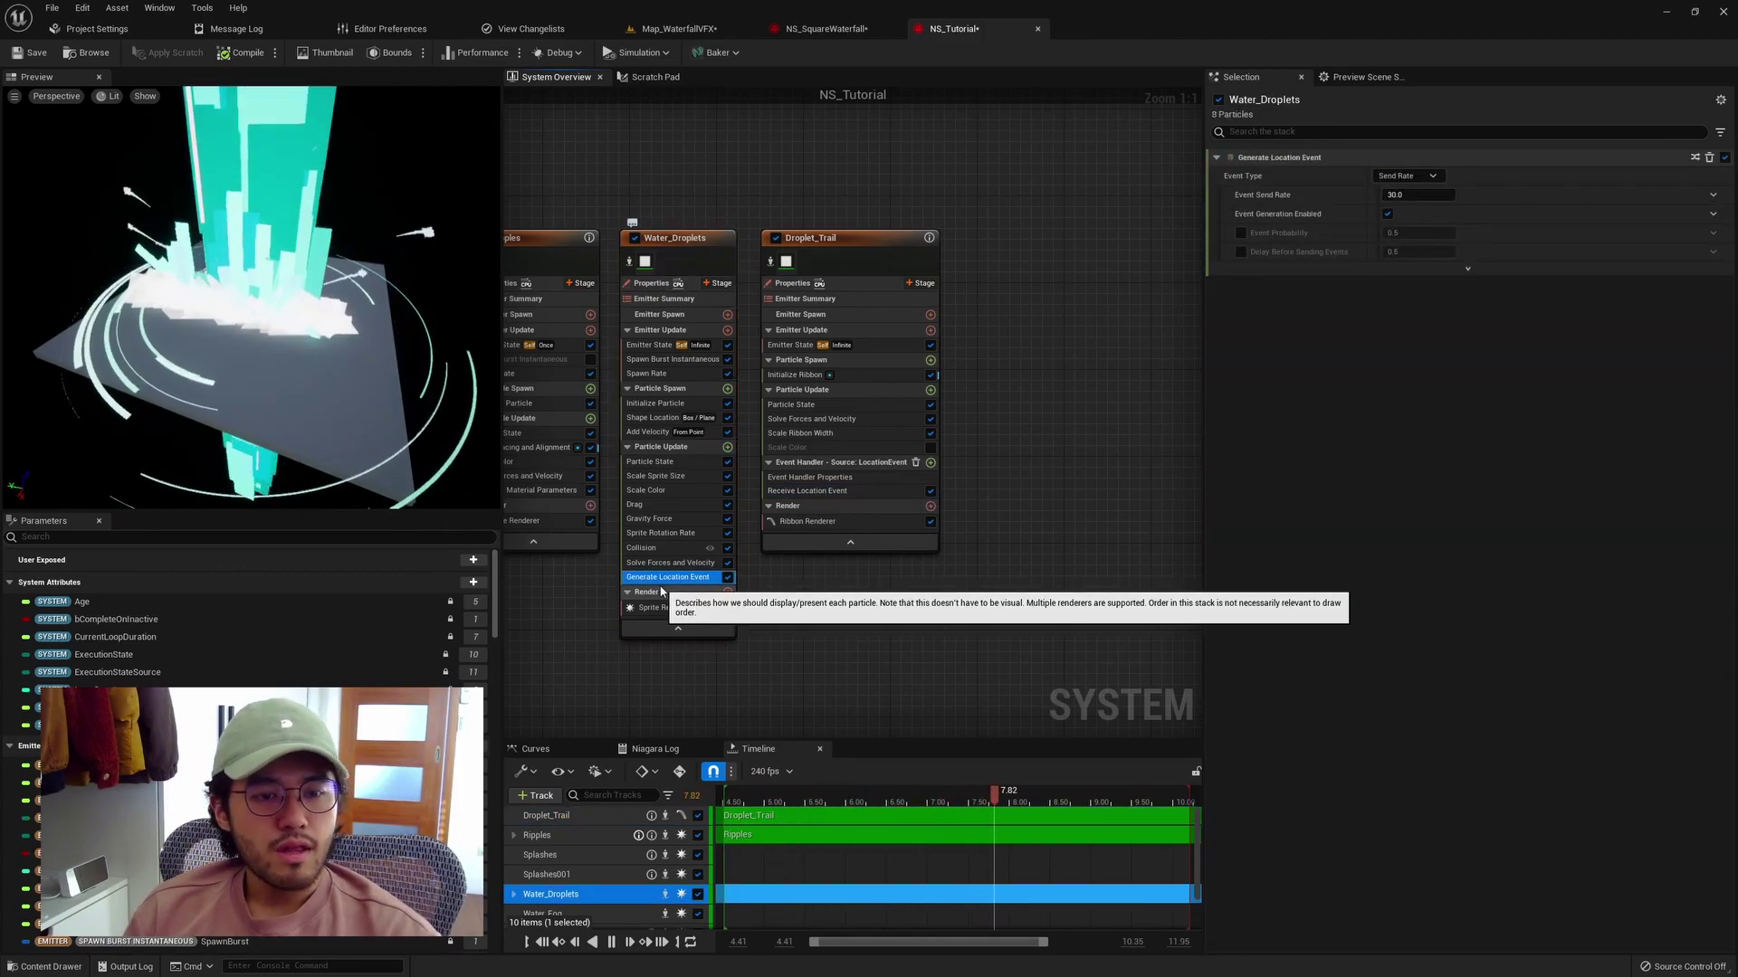
left_click(1467, 270)
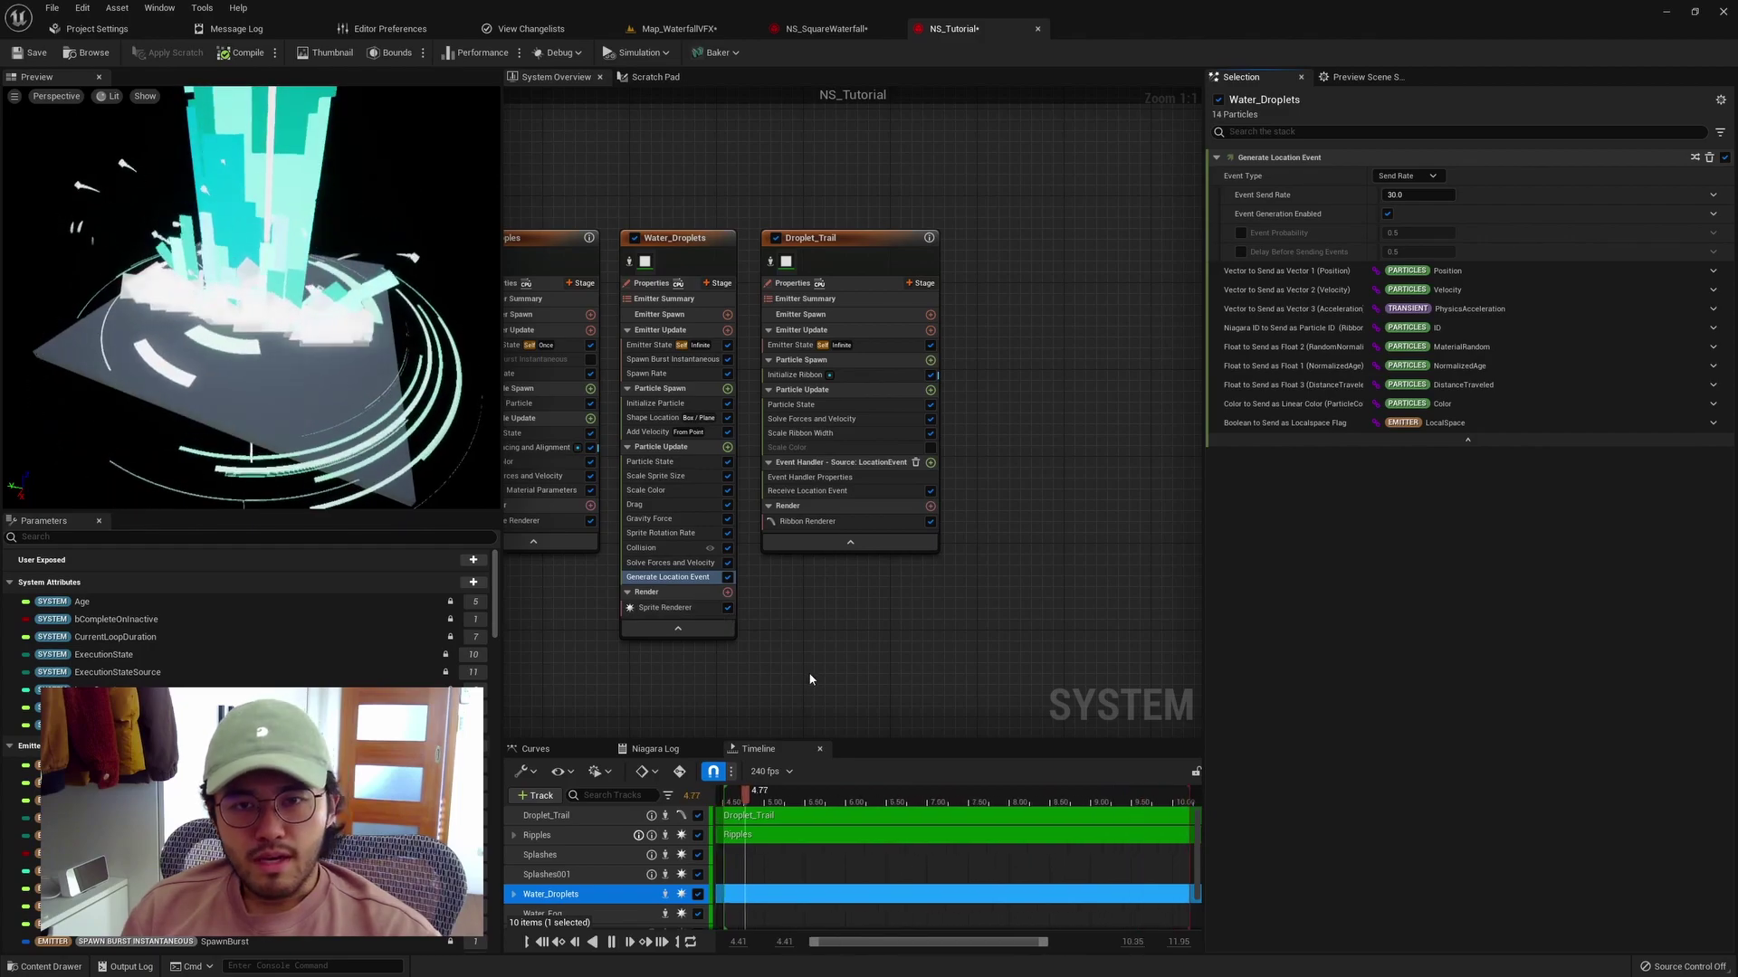
Compare Droplet_Trail's Event Handler Properties with the Generate Location Event settings of Water_Droplets, including execution mode and spawn number.
left_click(837, 463)
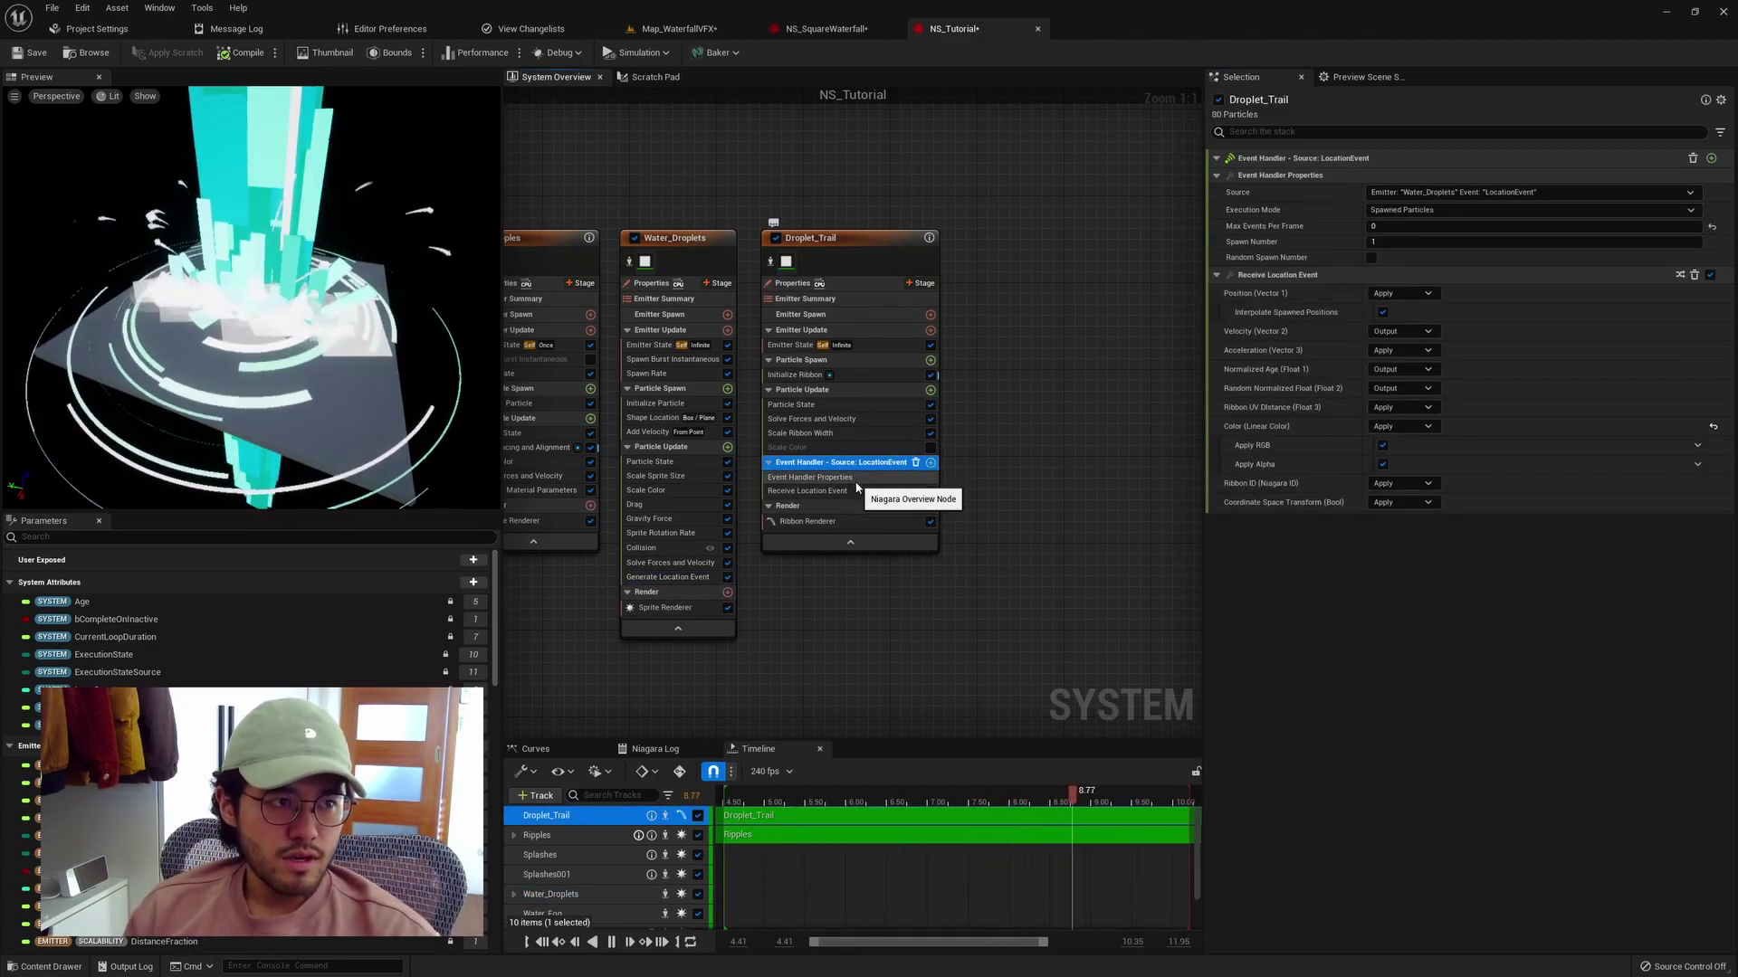
left_click(855, 479)
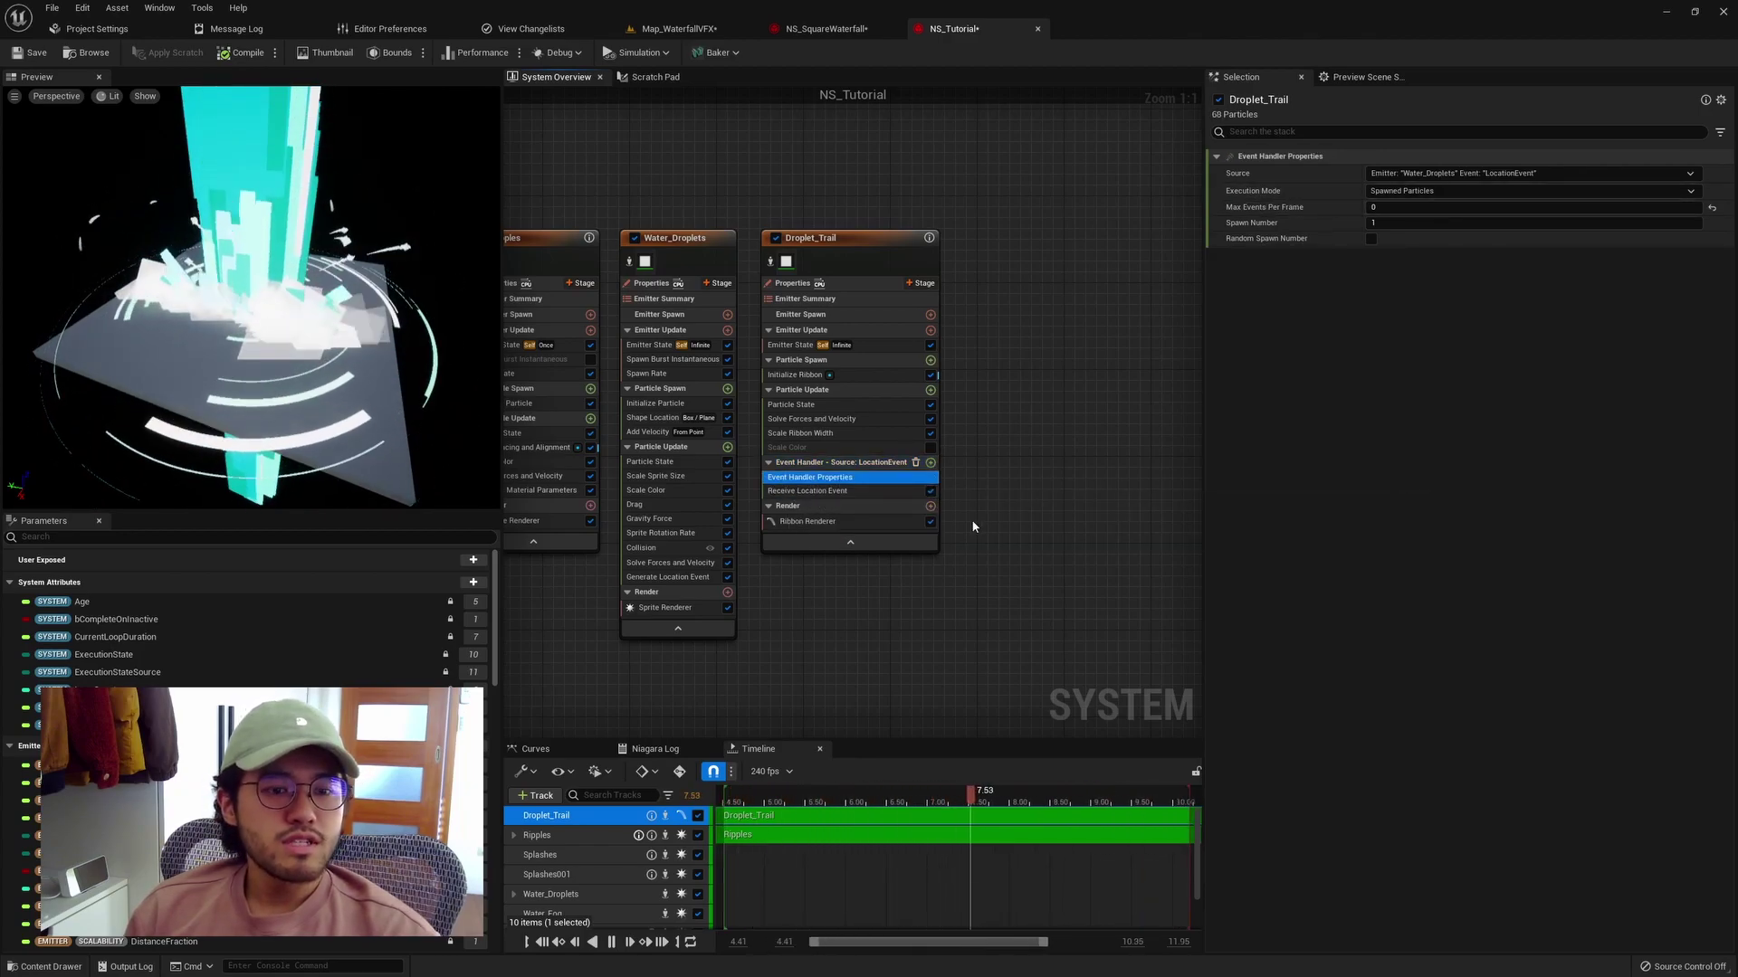
left_click(668, 577)
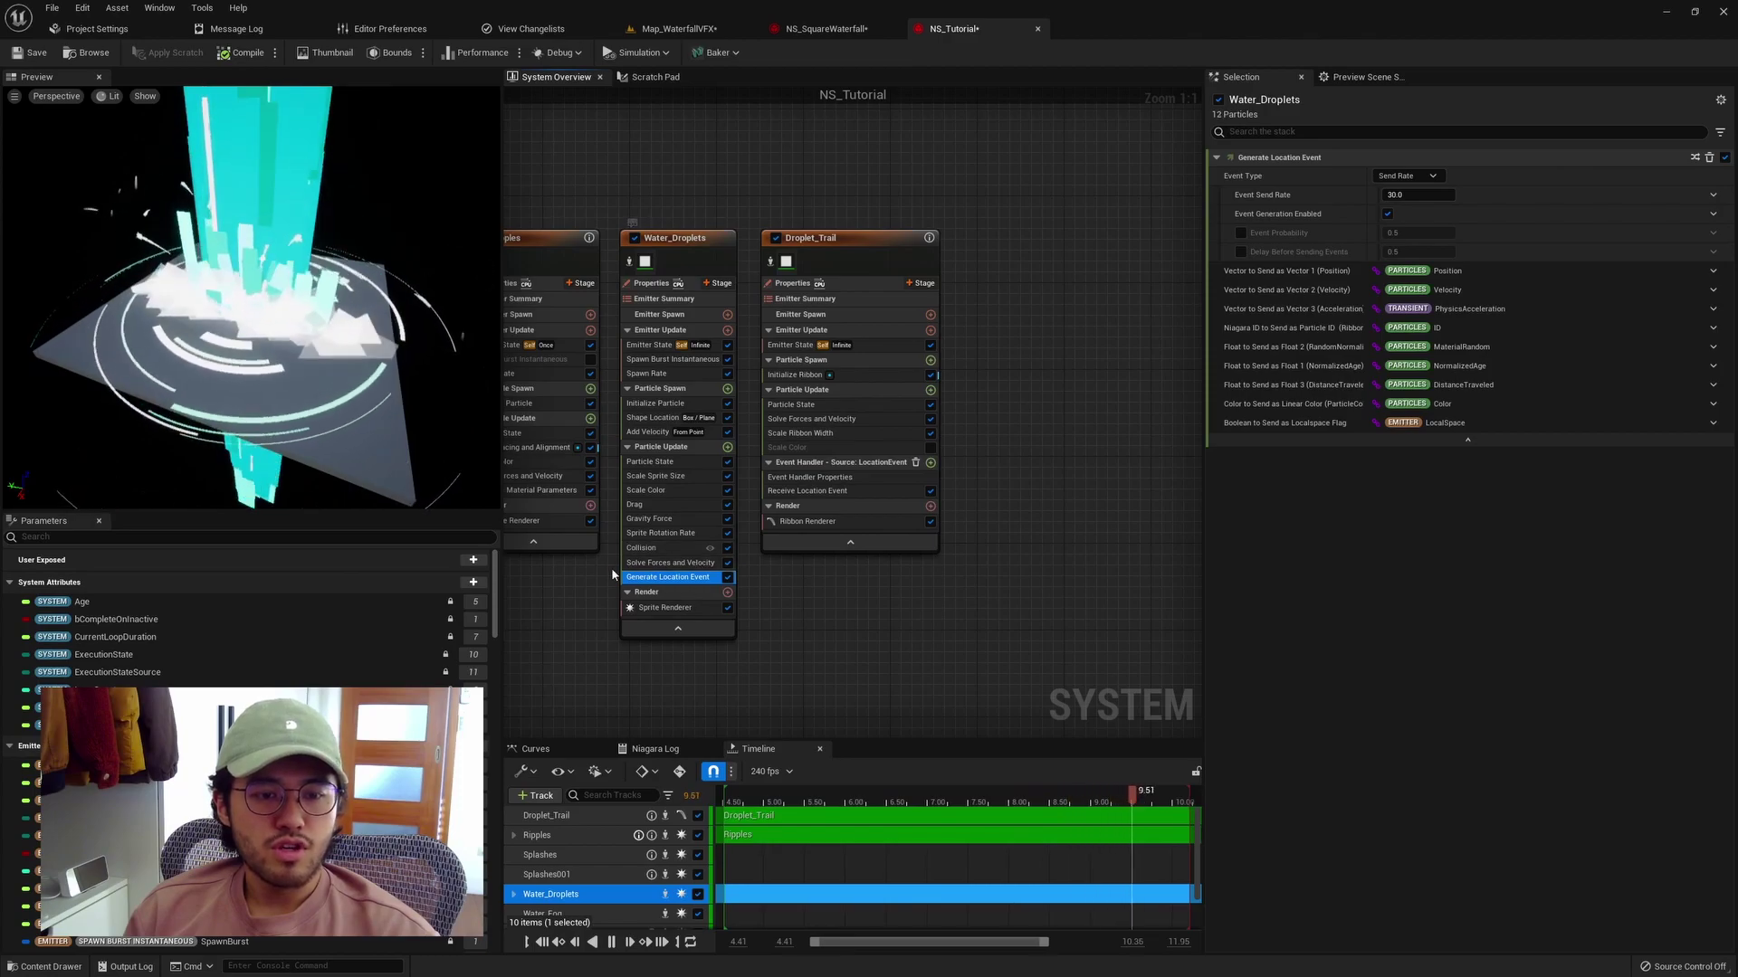
left_click(814, 477)
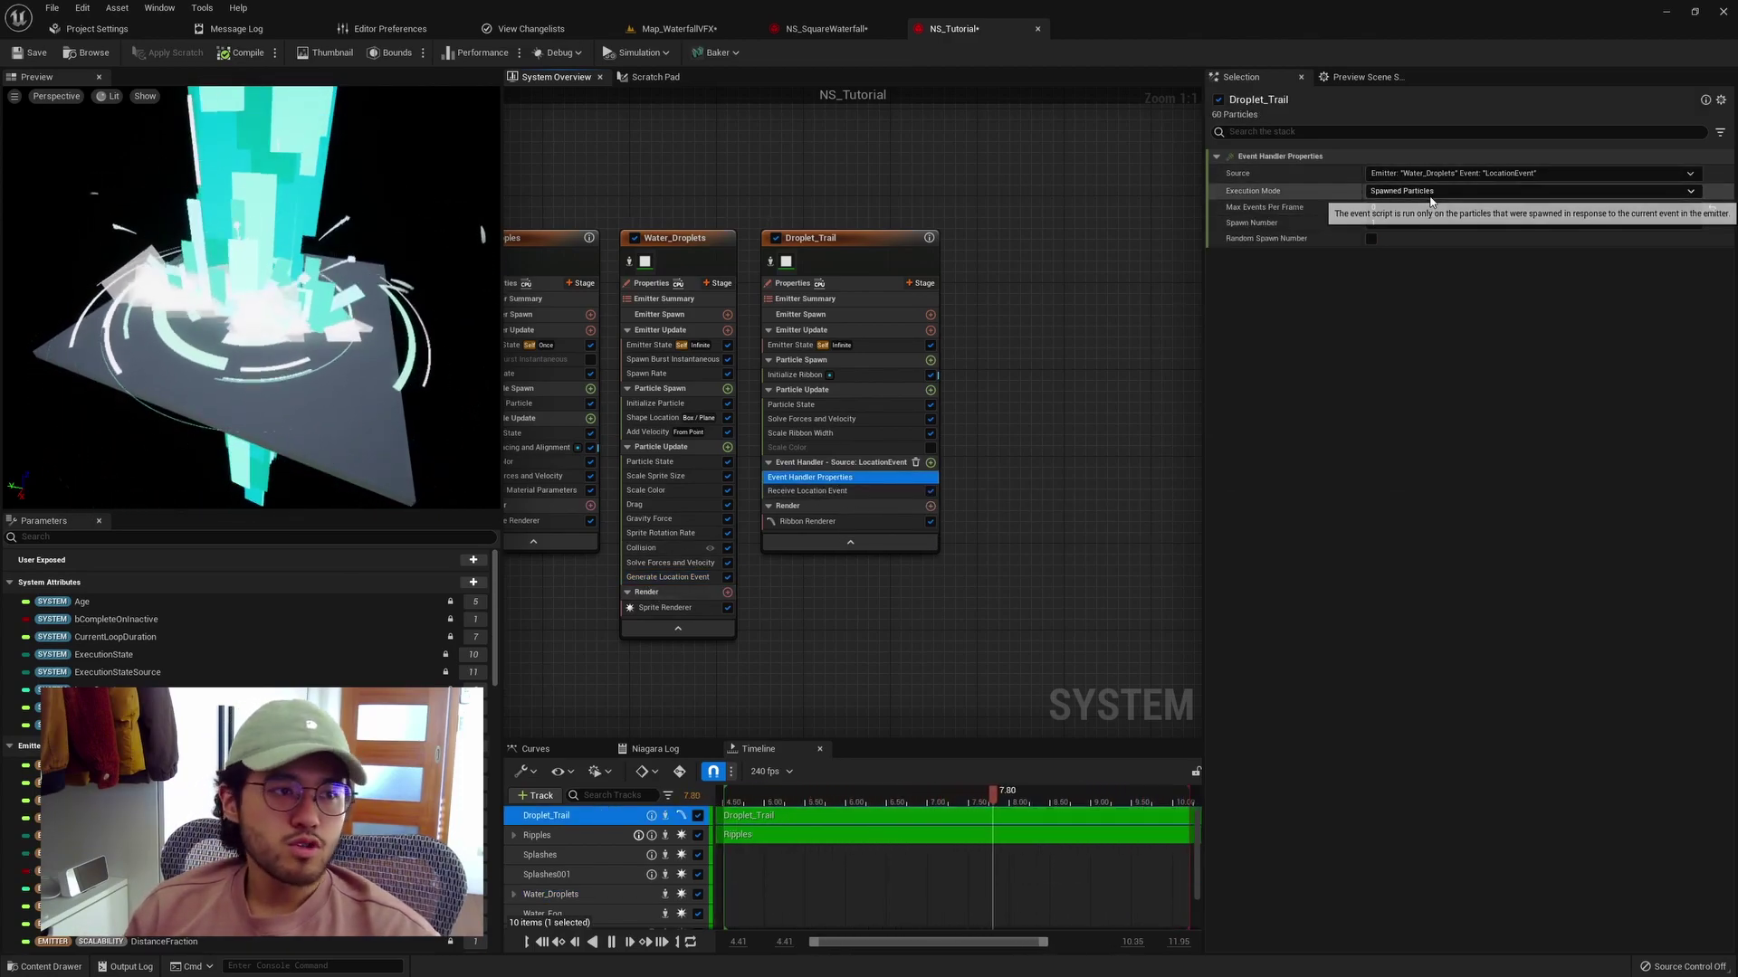
left_click(1261, 223)
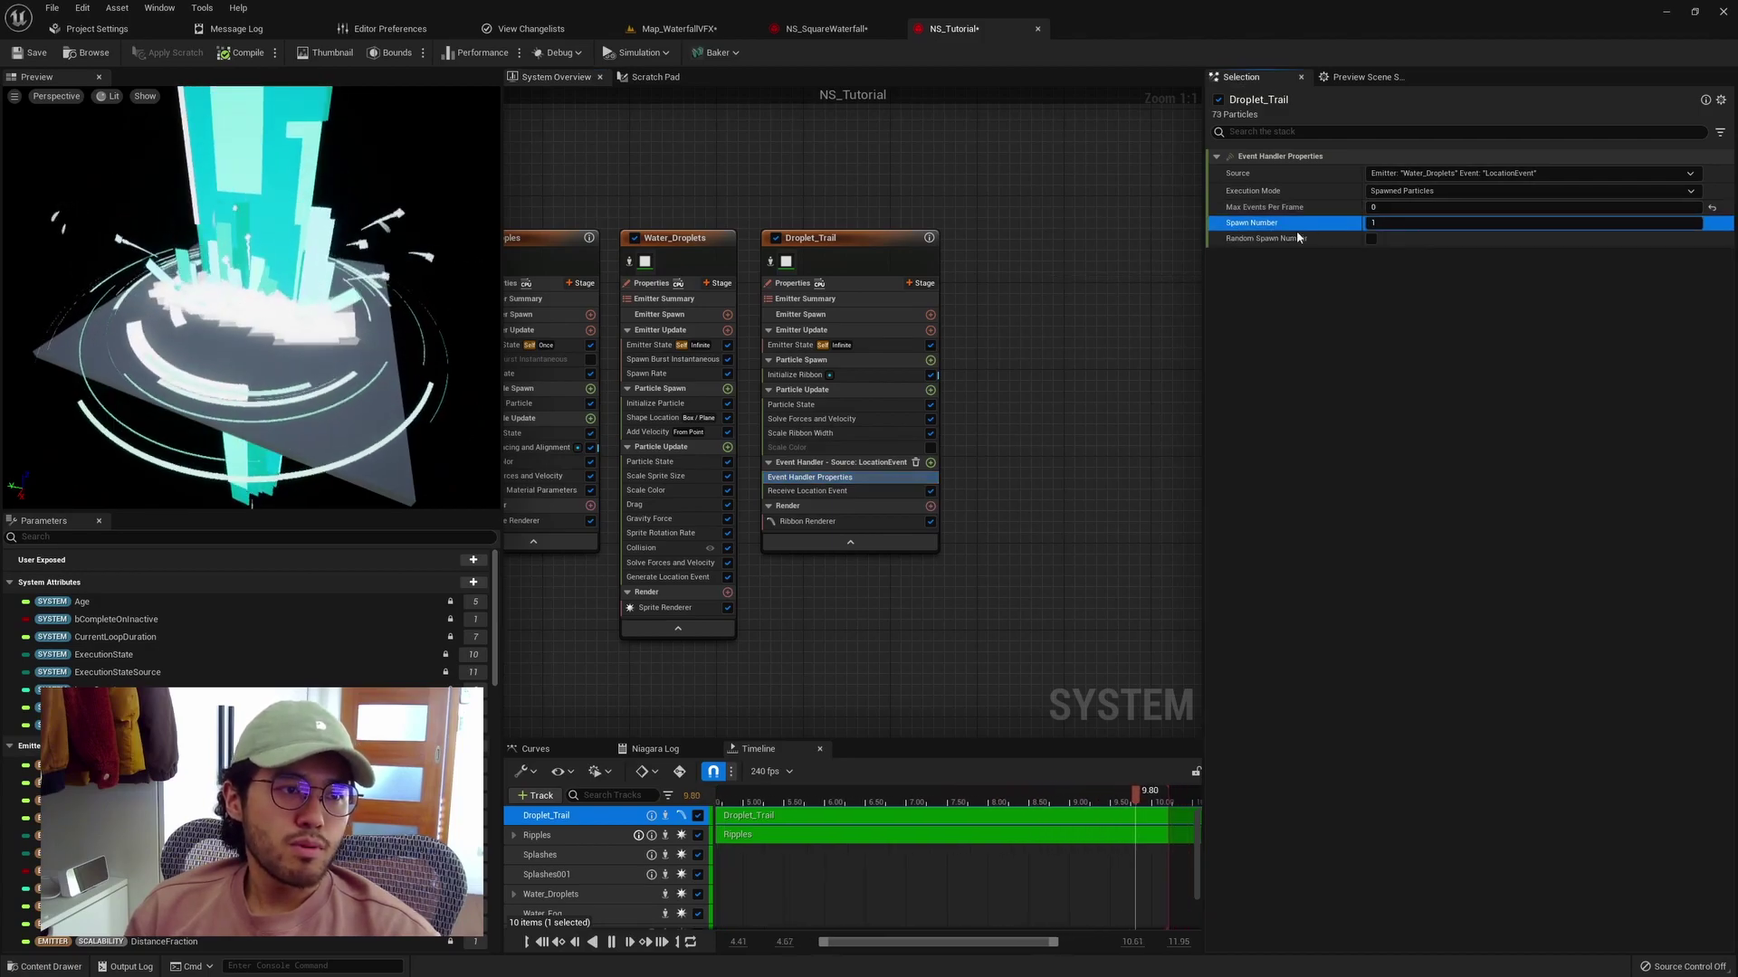
key("Down")
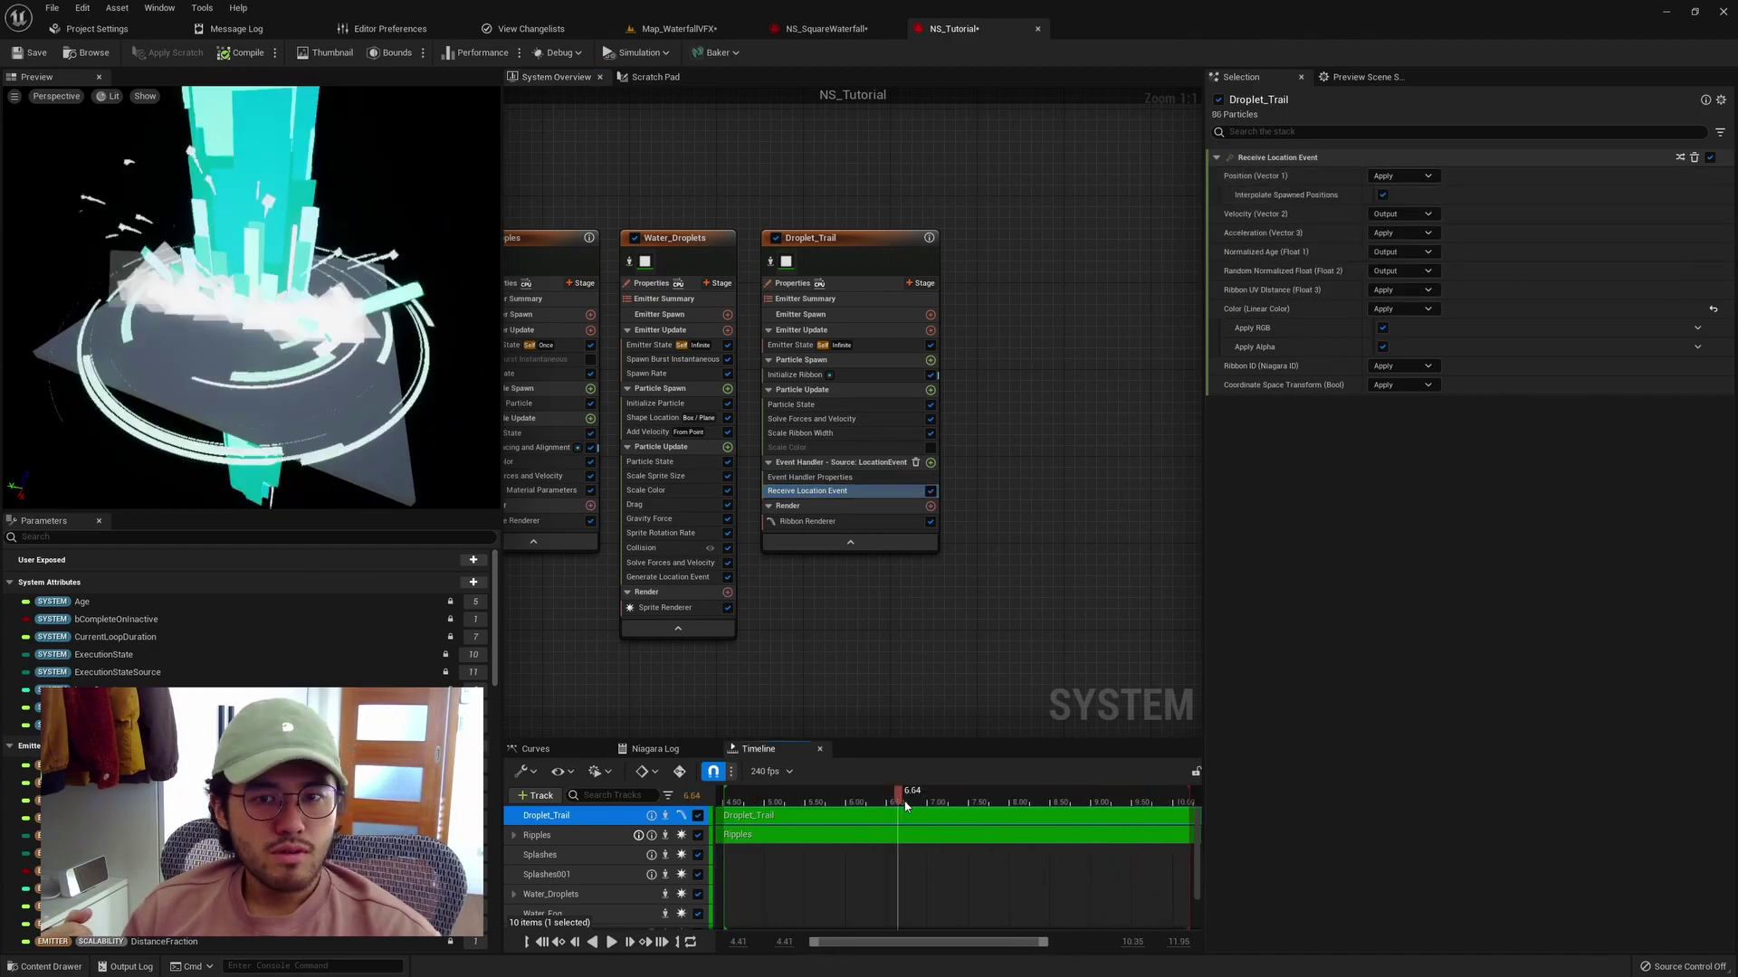
Scrub the simulation to inspect the trails, and examine the Receive Location Event options of Droplet_Trail, including Position.
left_click_drag(962, 797, 995, 812)
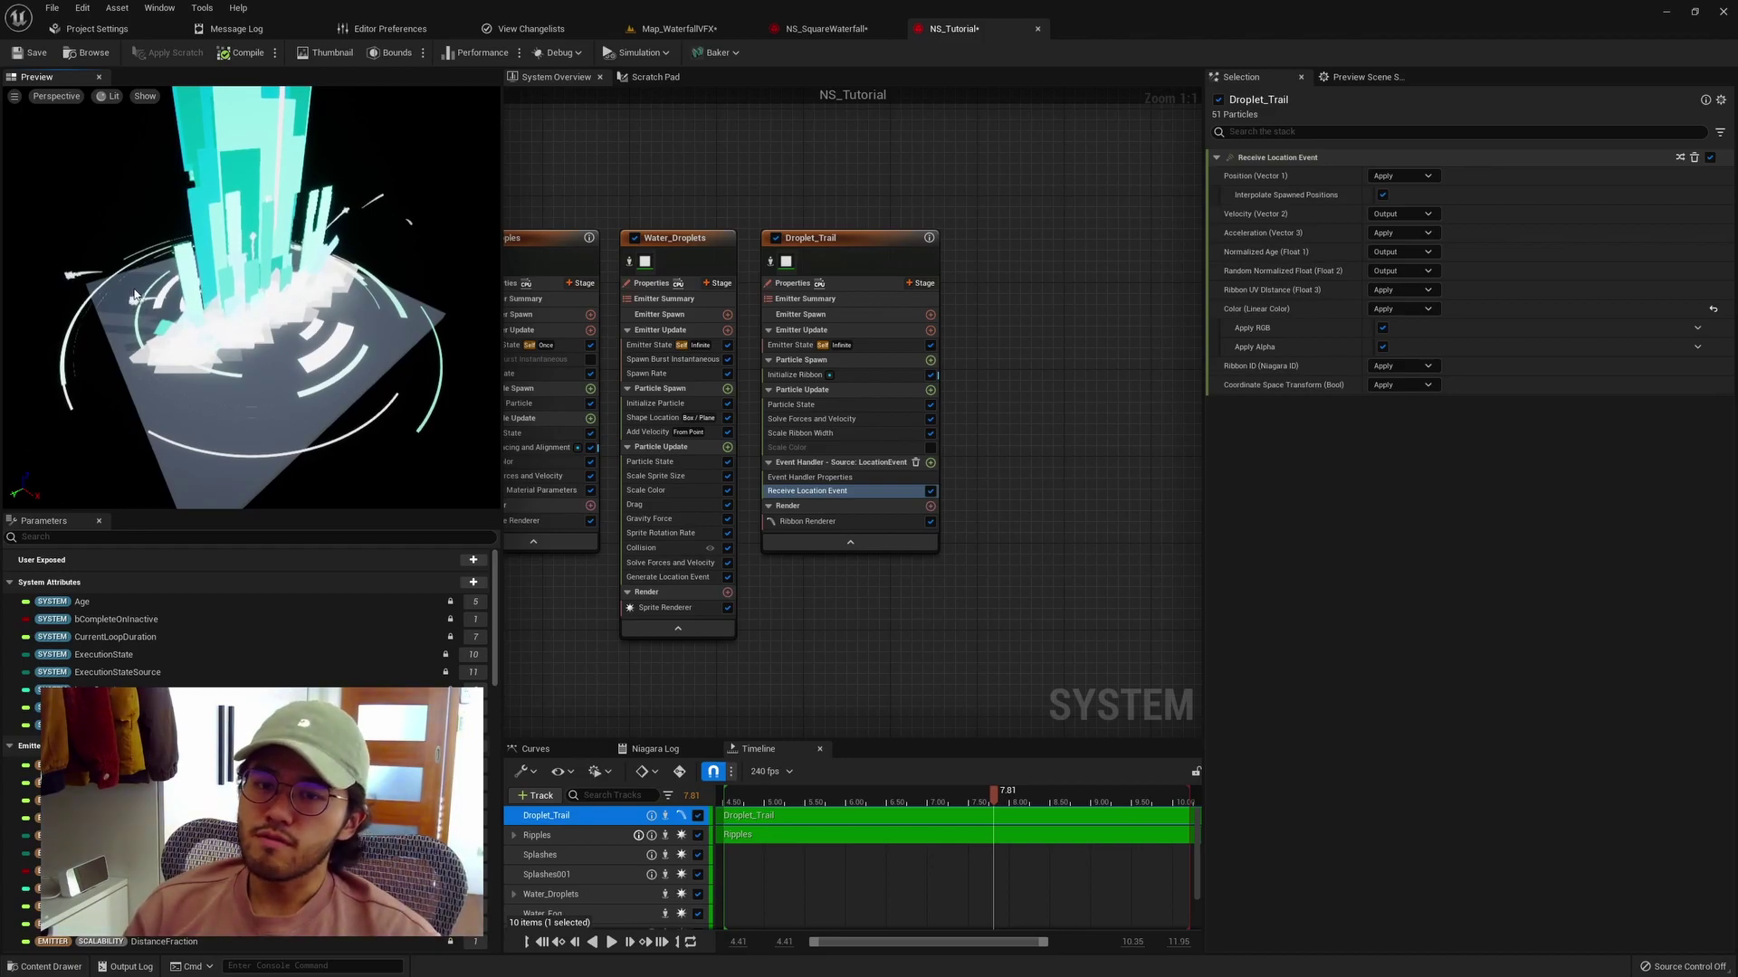
left_click(869, 251)
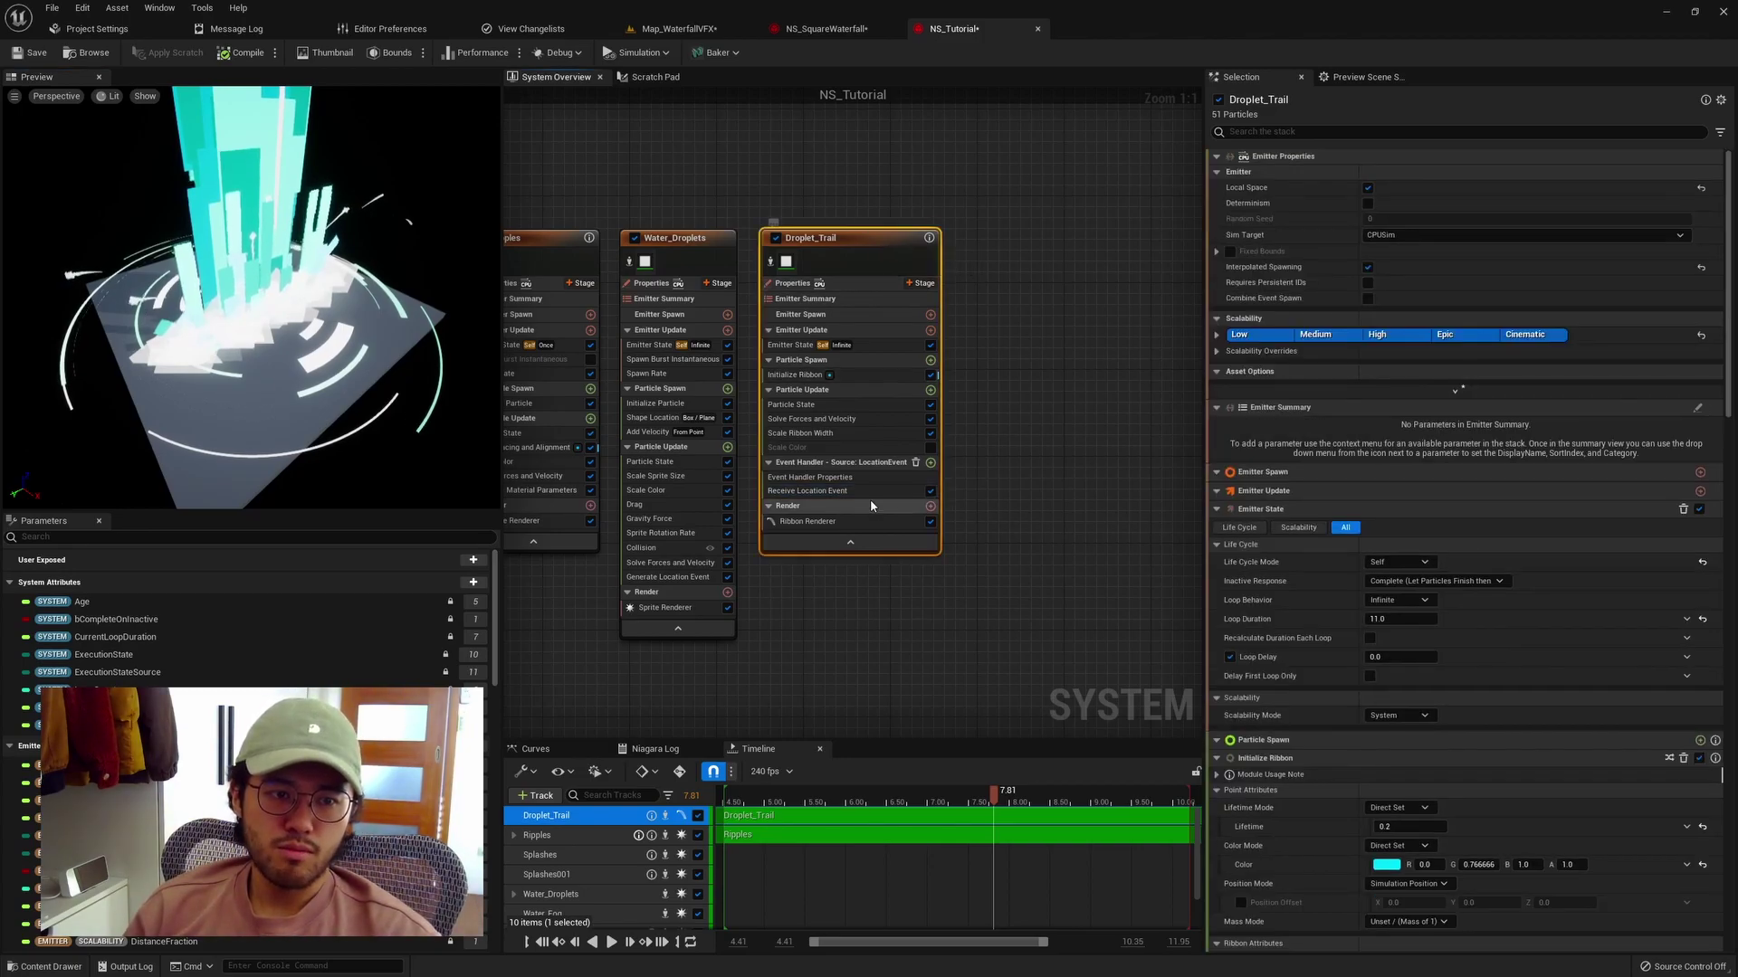
left_click(842, 492)
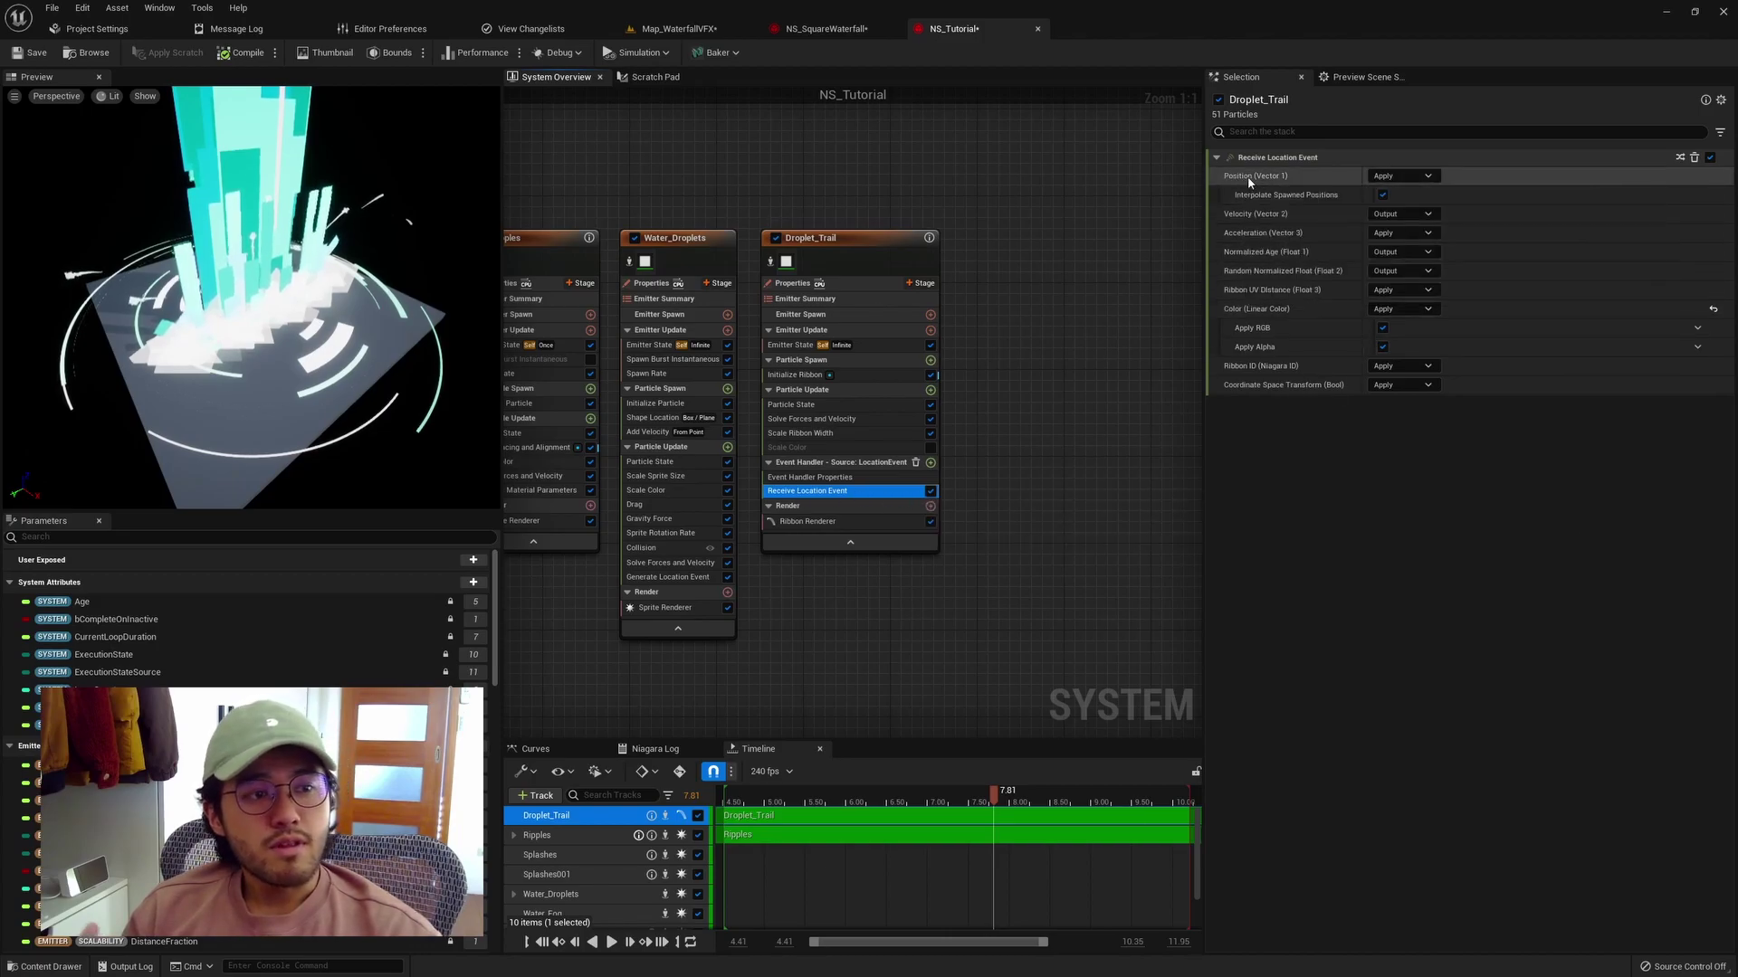
left_click(1401, 177)
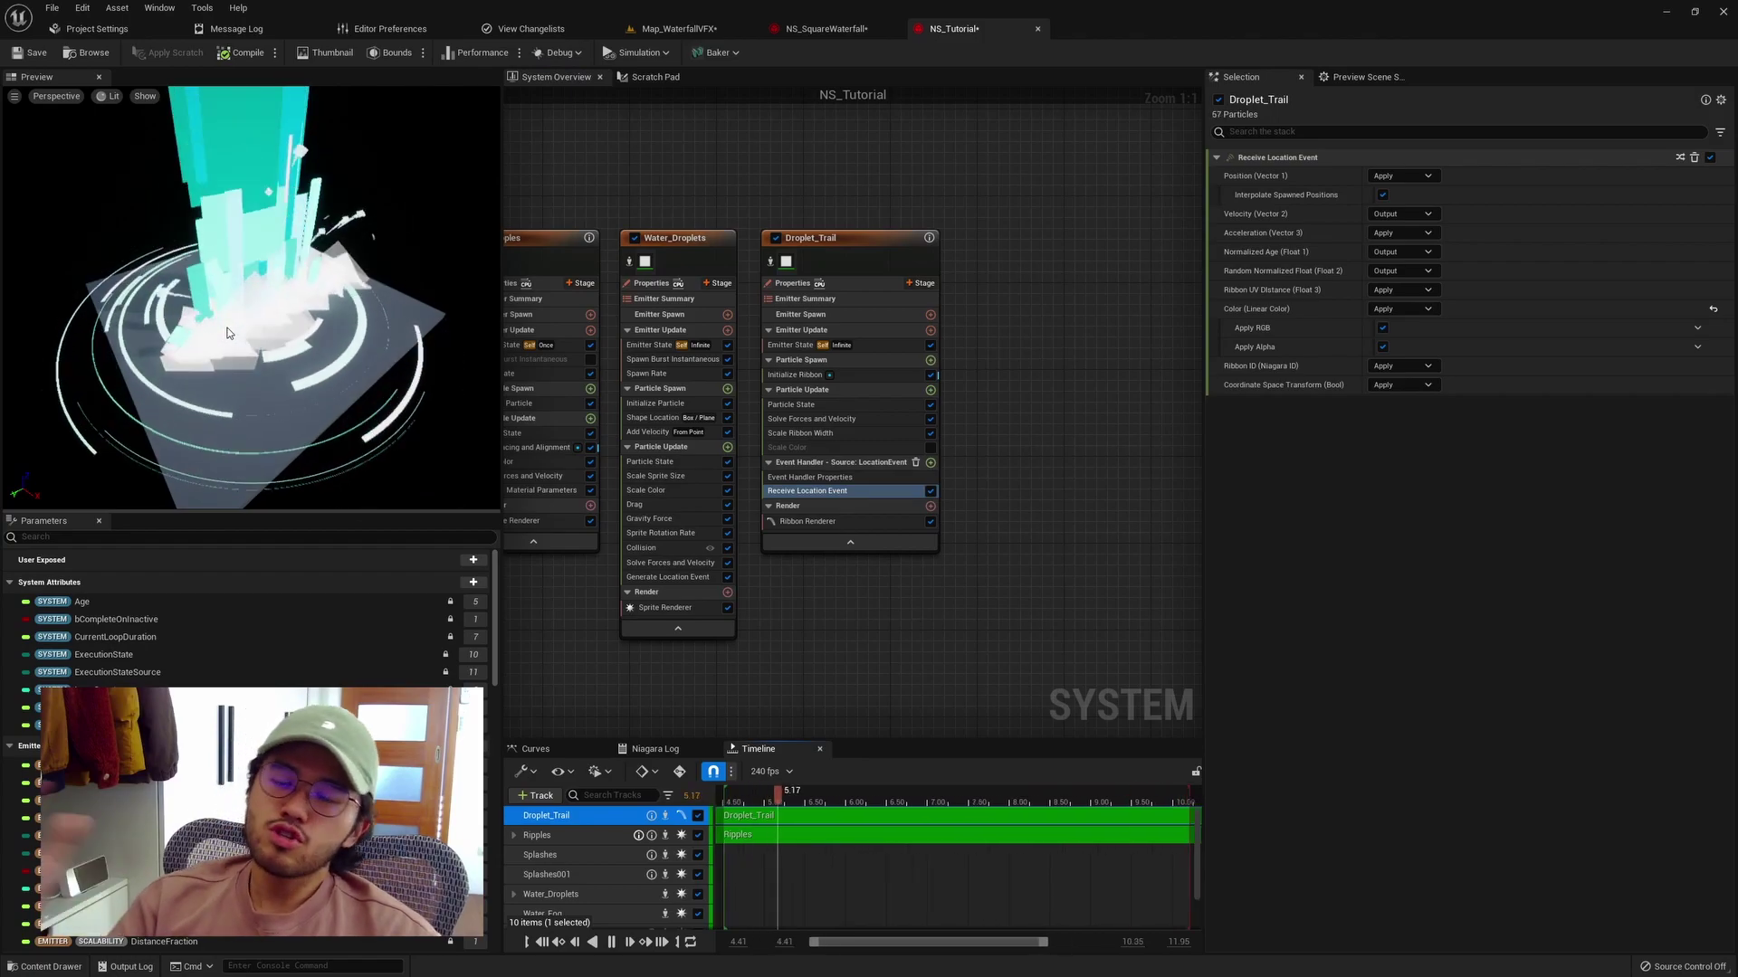
left_click_drag(234, 418, 255, 342)
Examine the Particle Update modules of Droplet_Trail, enlarging the Scale Ribbon Width curve.
left_click(810, 389)
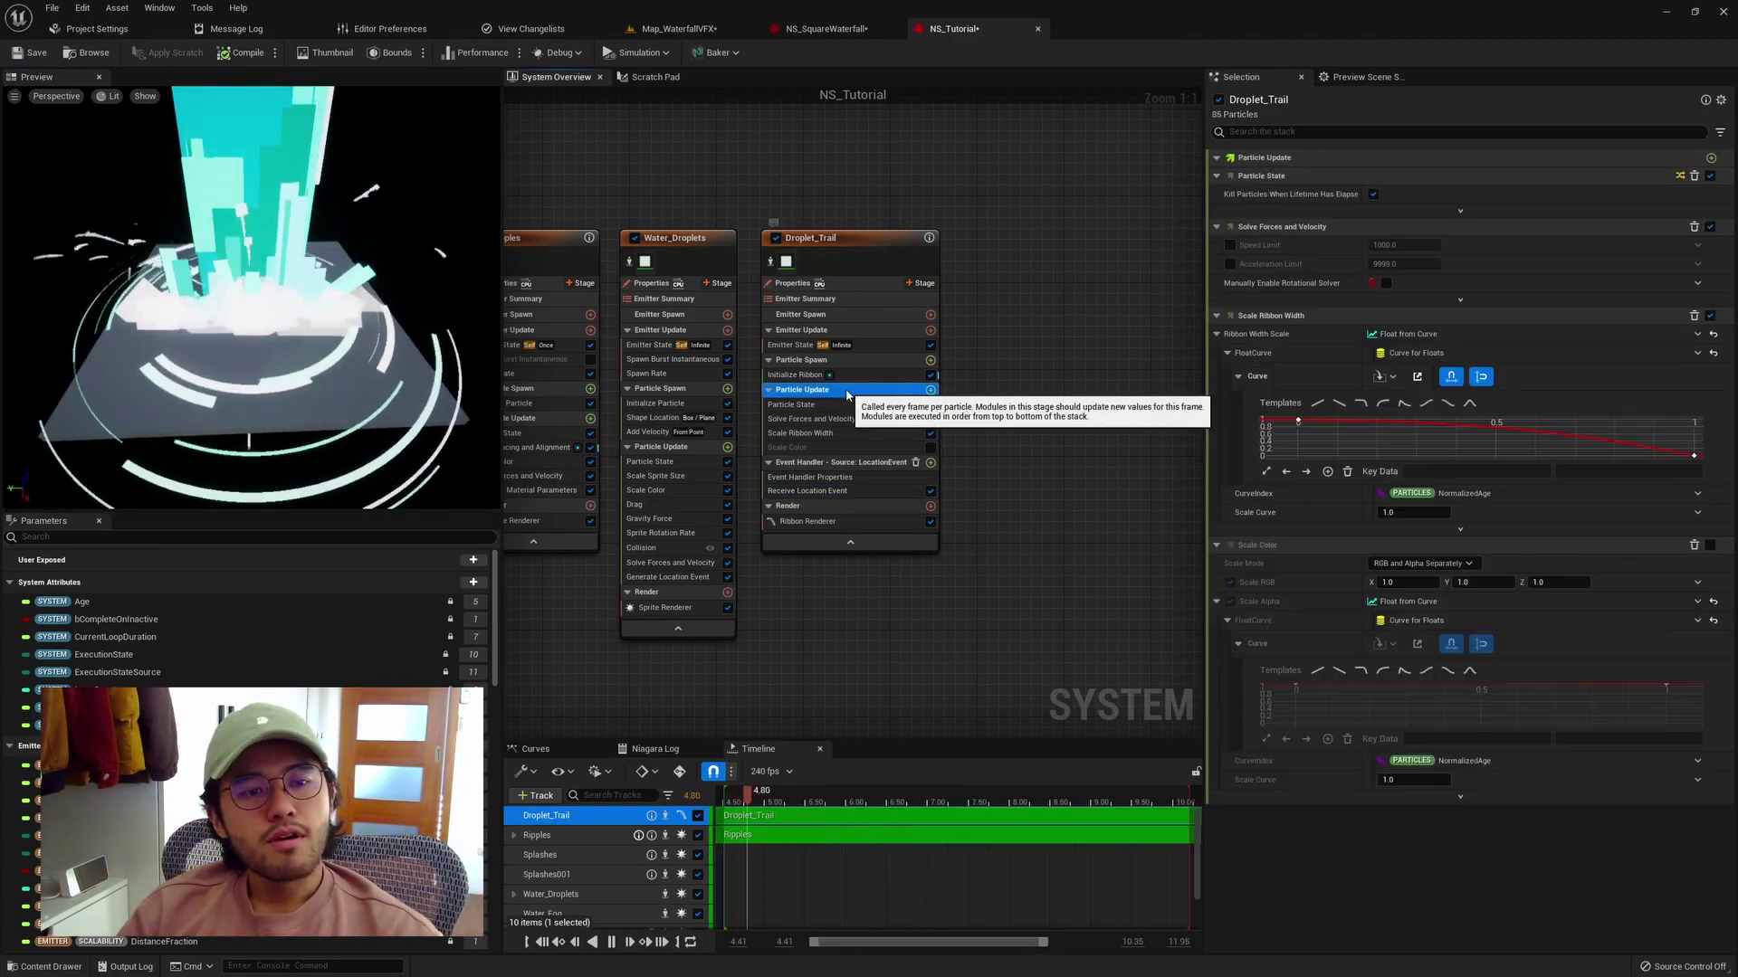
left_click(842, 437)
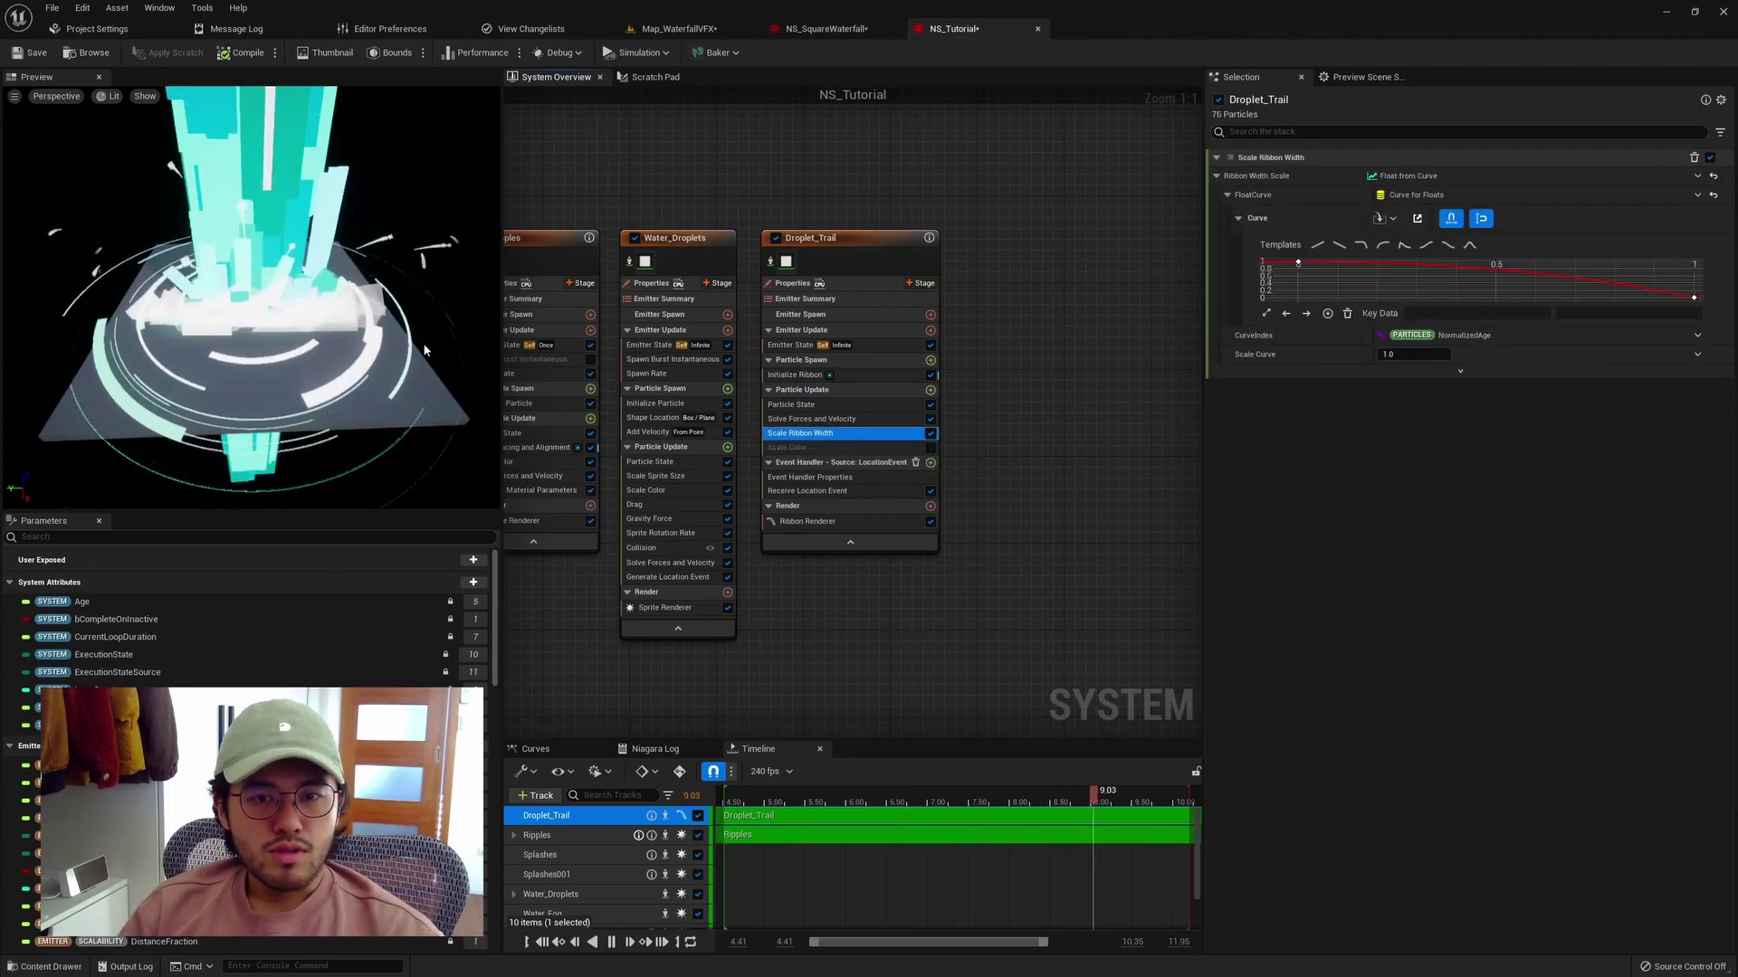
left_click(1433, 322)
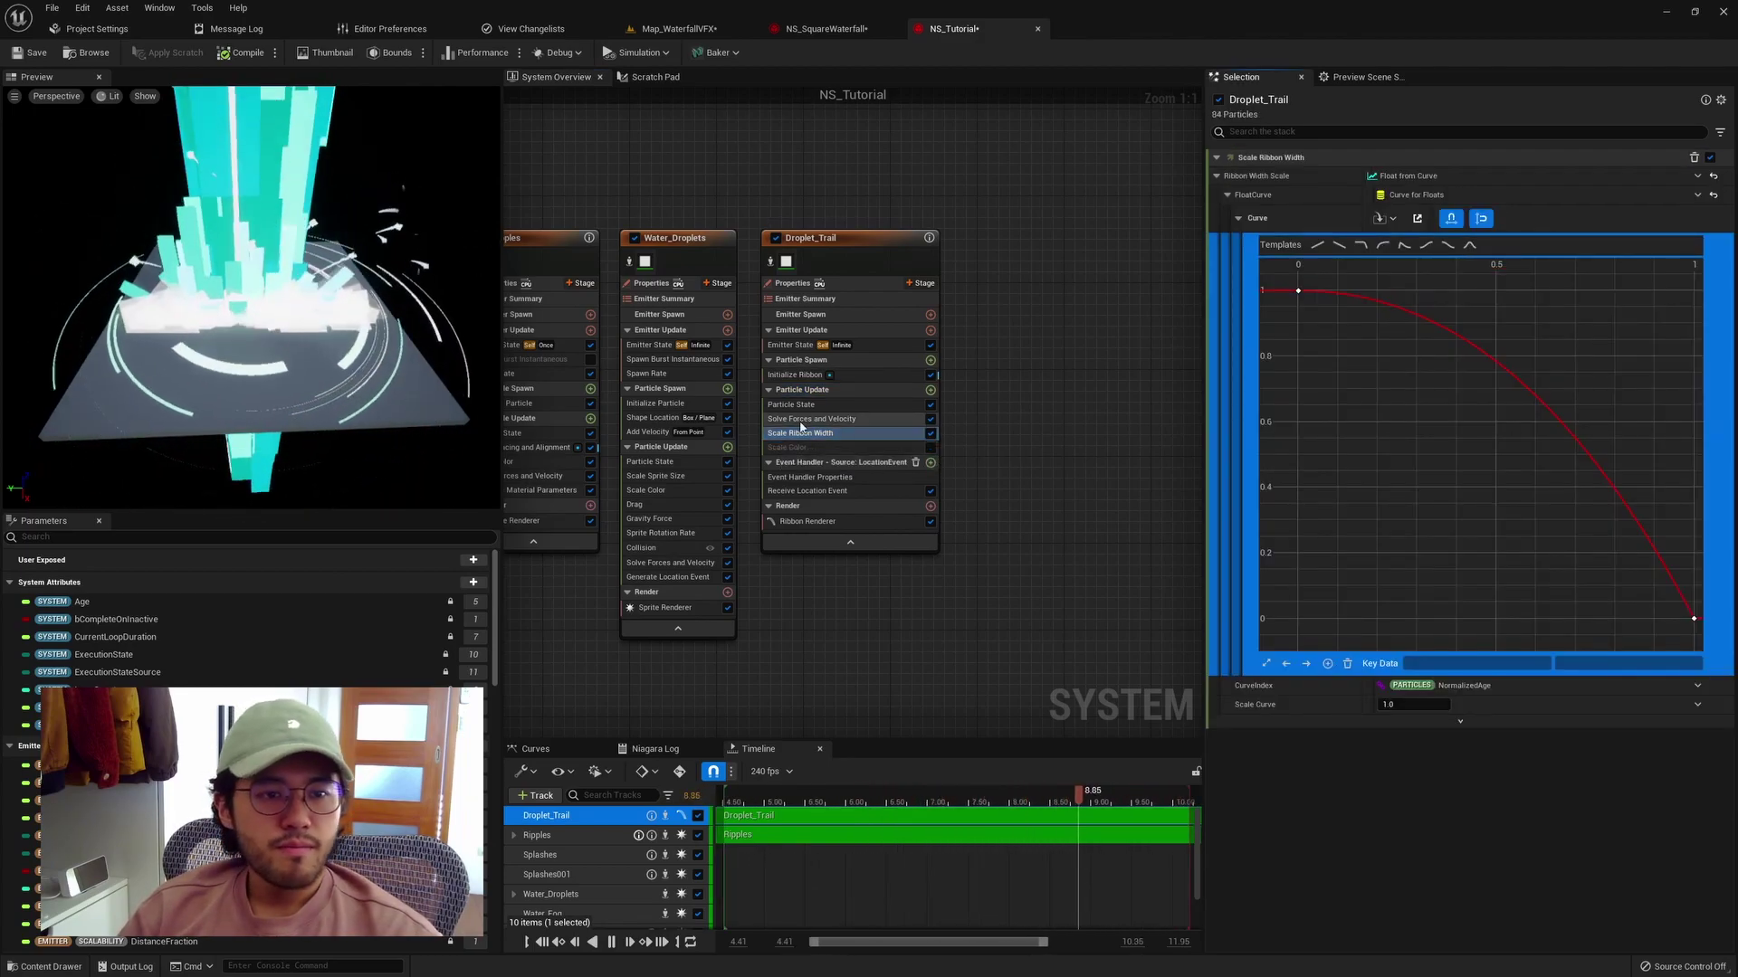
Try a lifetime of 0.5 in the Initialize Ribbon module of Droplet_Trail, and inspect the trails in wireframe view.
left_click(868, 372)
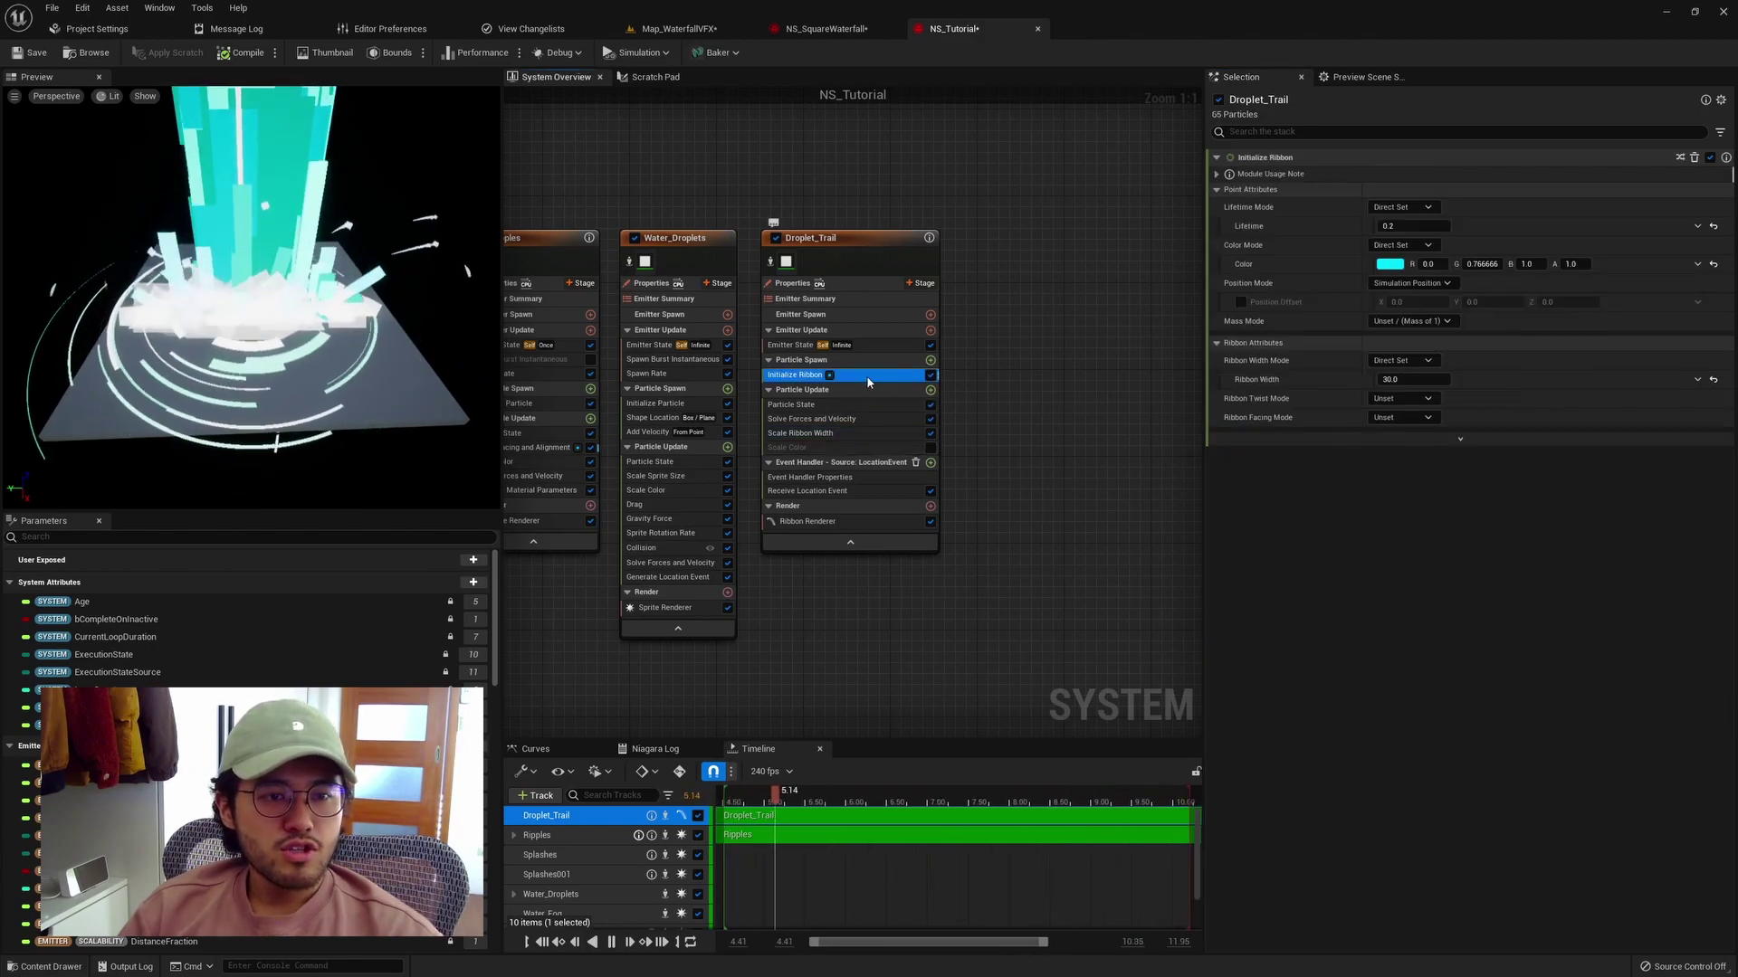
left_click(1422, 230)
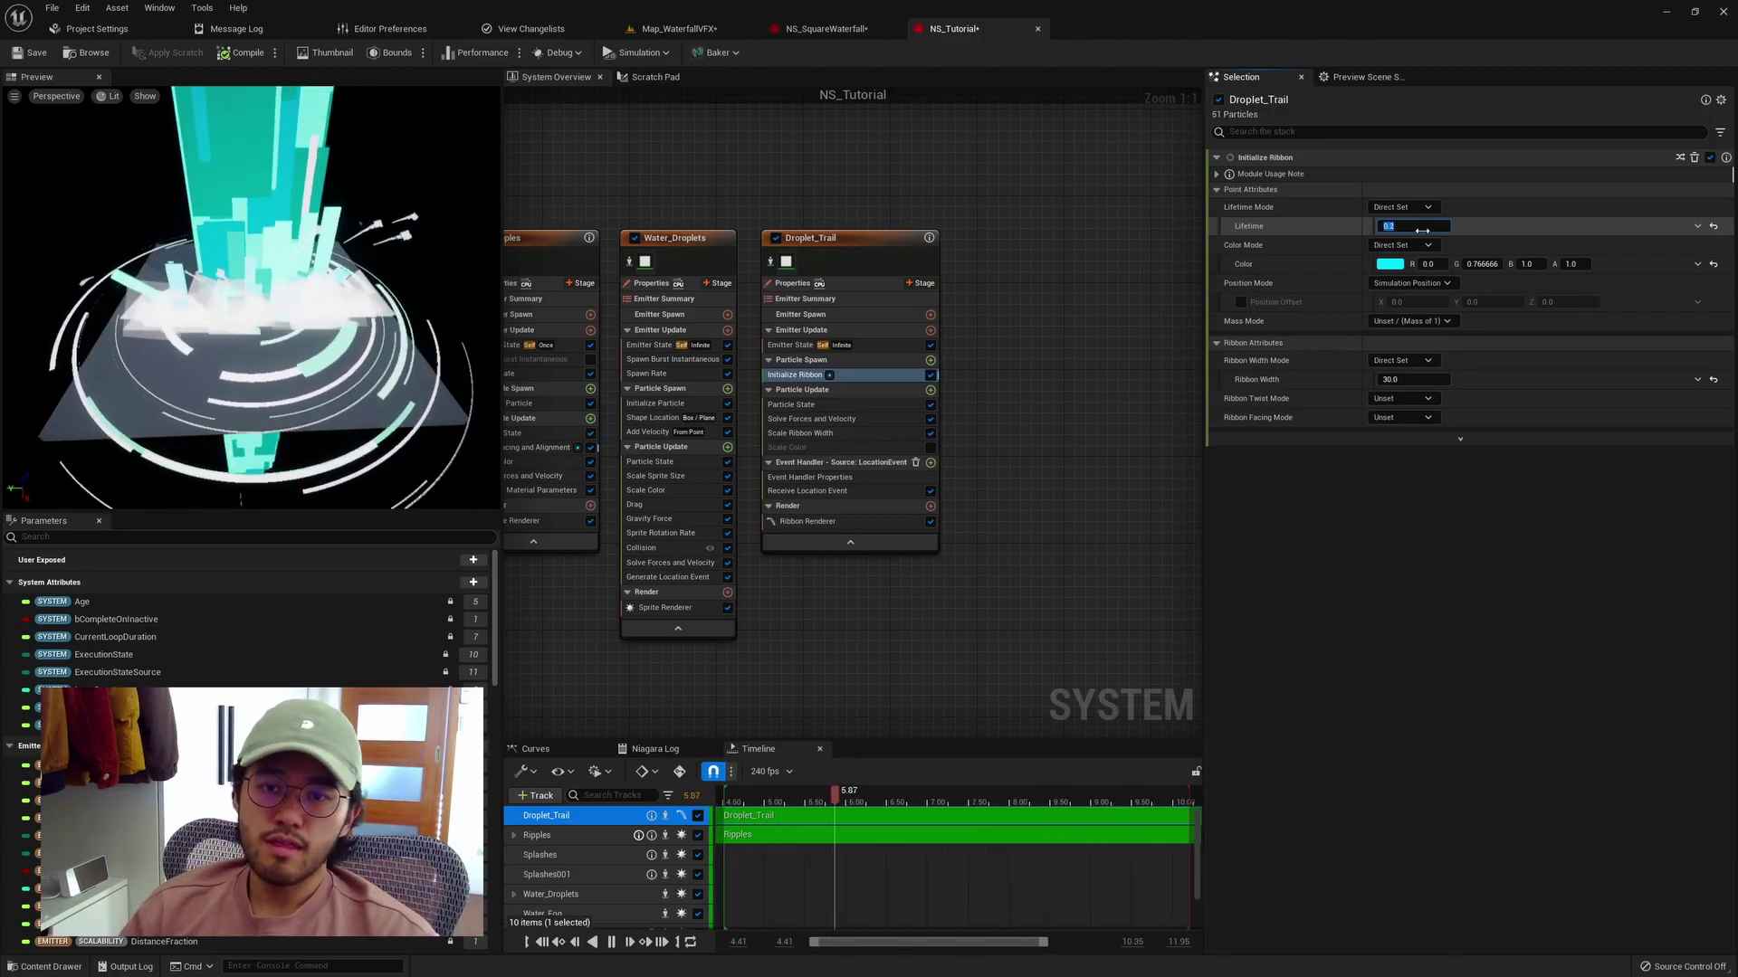
type("0.5")
key("Return")
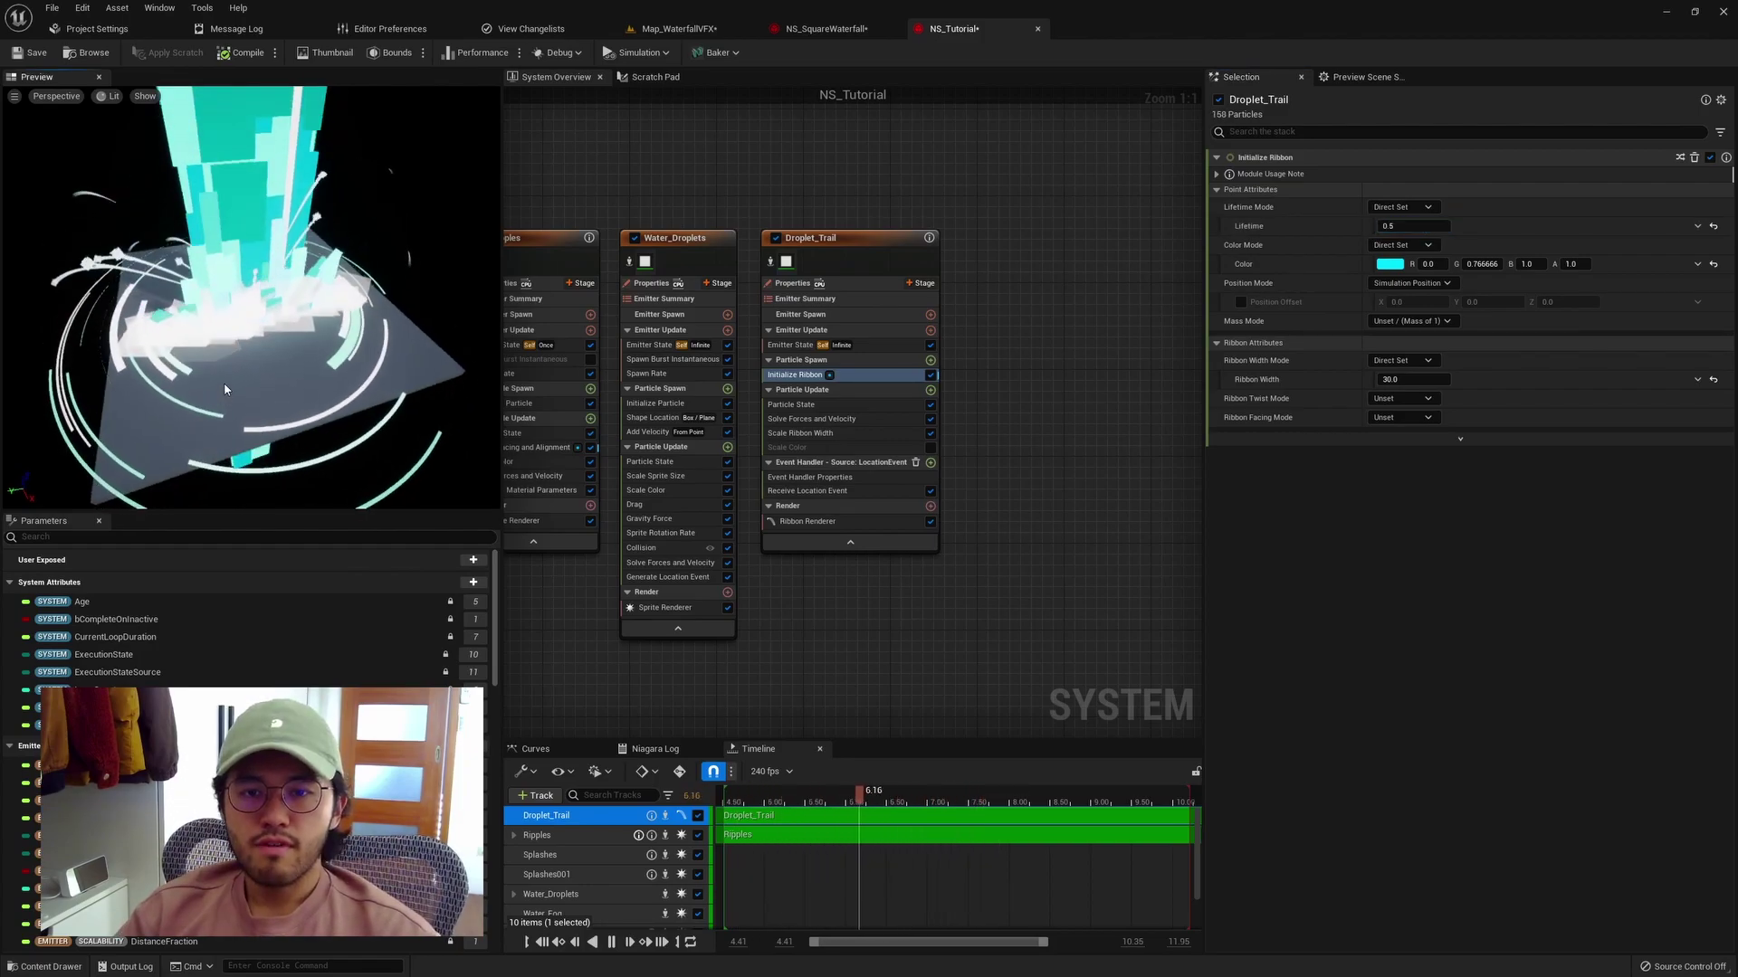
key("alt+2")
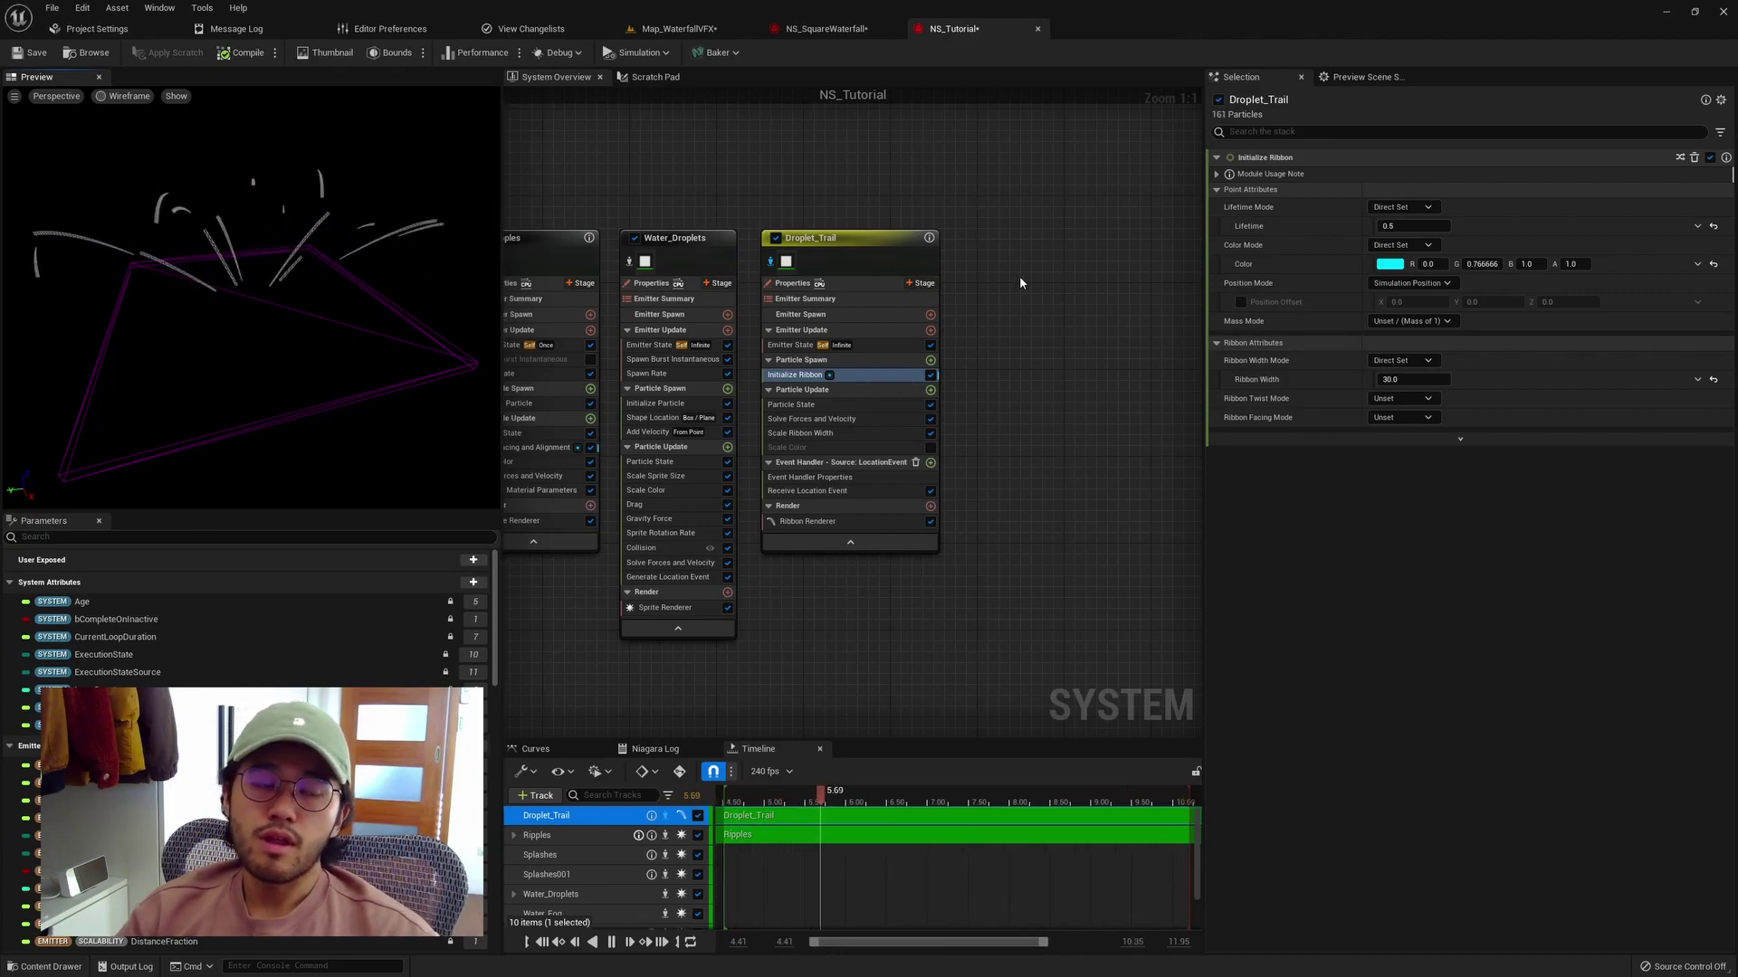
Restore the Initialize Ribbon lifetime to 0.2 and ribbon width to 30, with the preview back in lit view.
left_click(1419, 226)
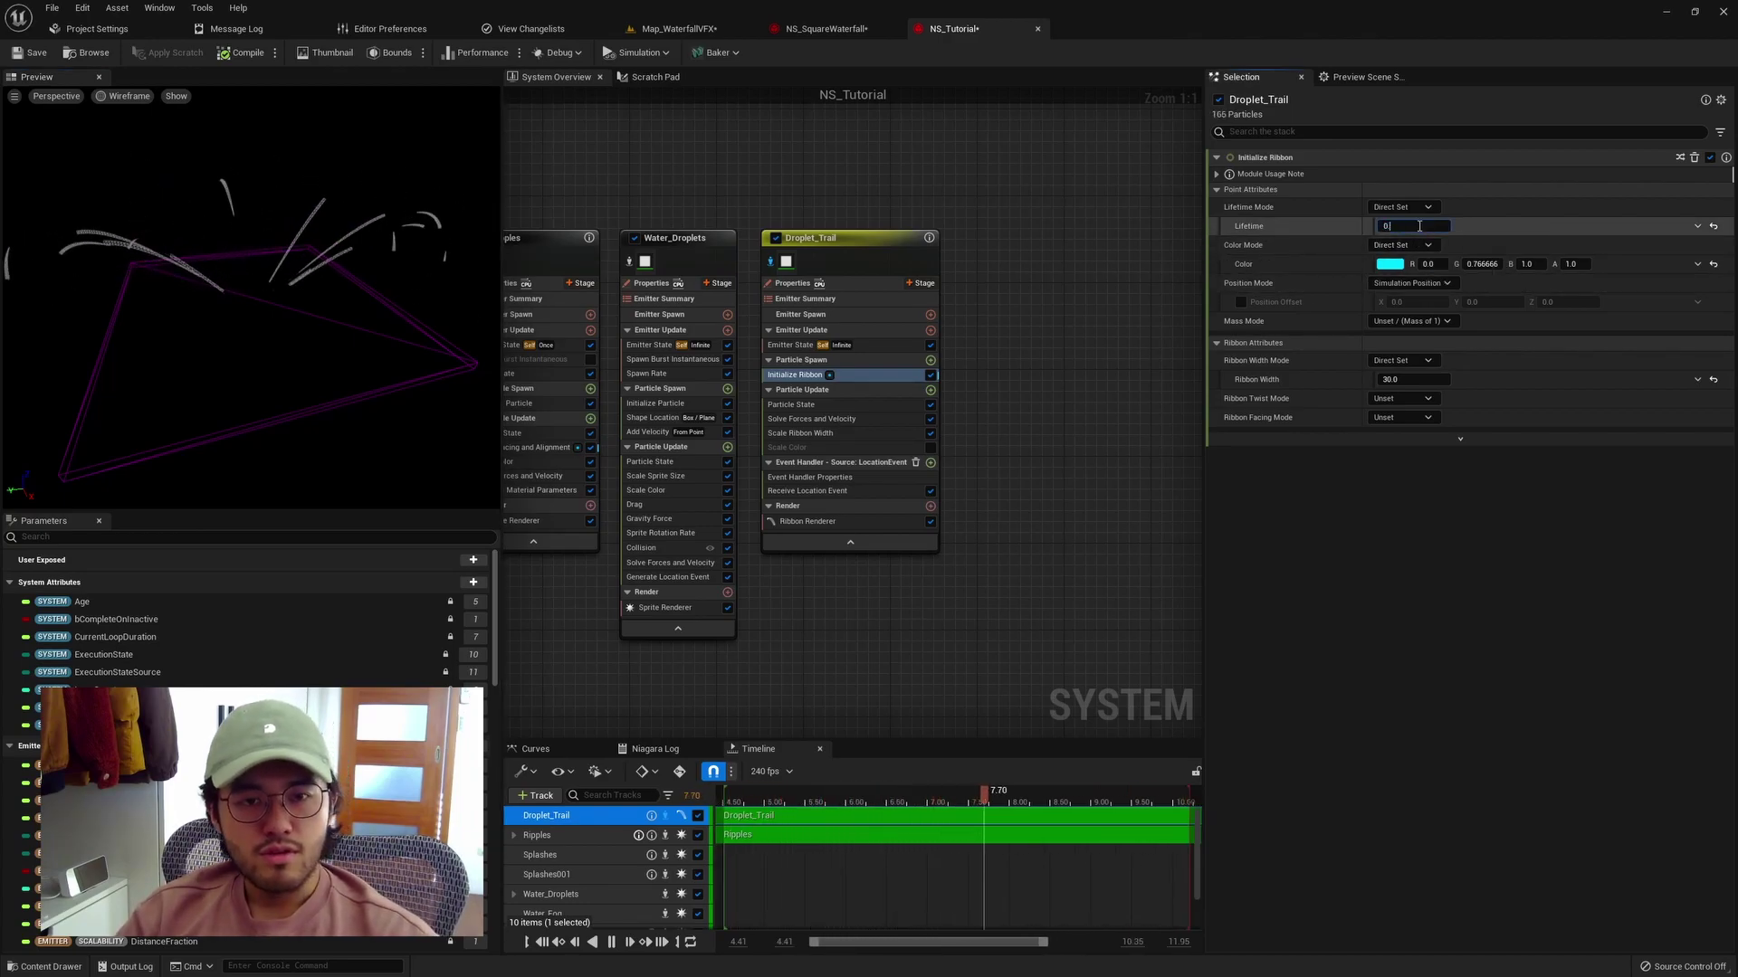
left_click(366, 336)
key("alt+4")
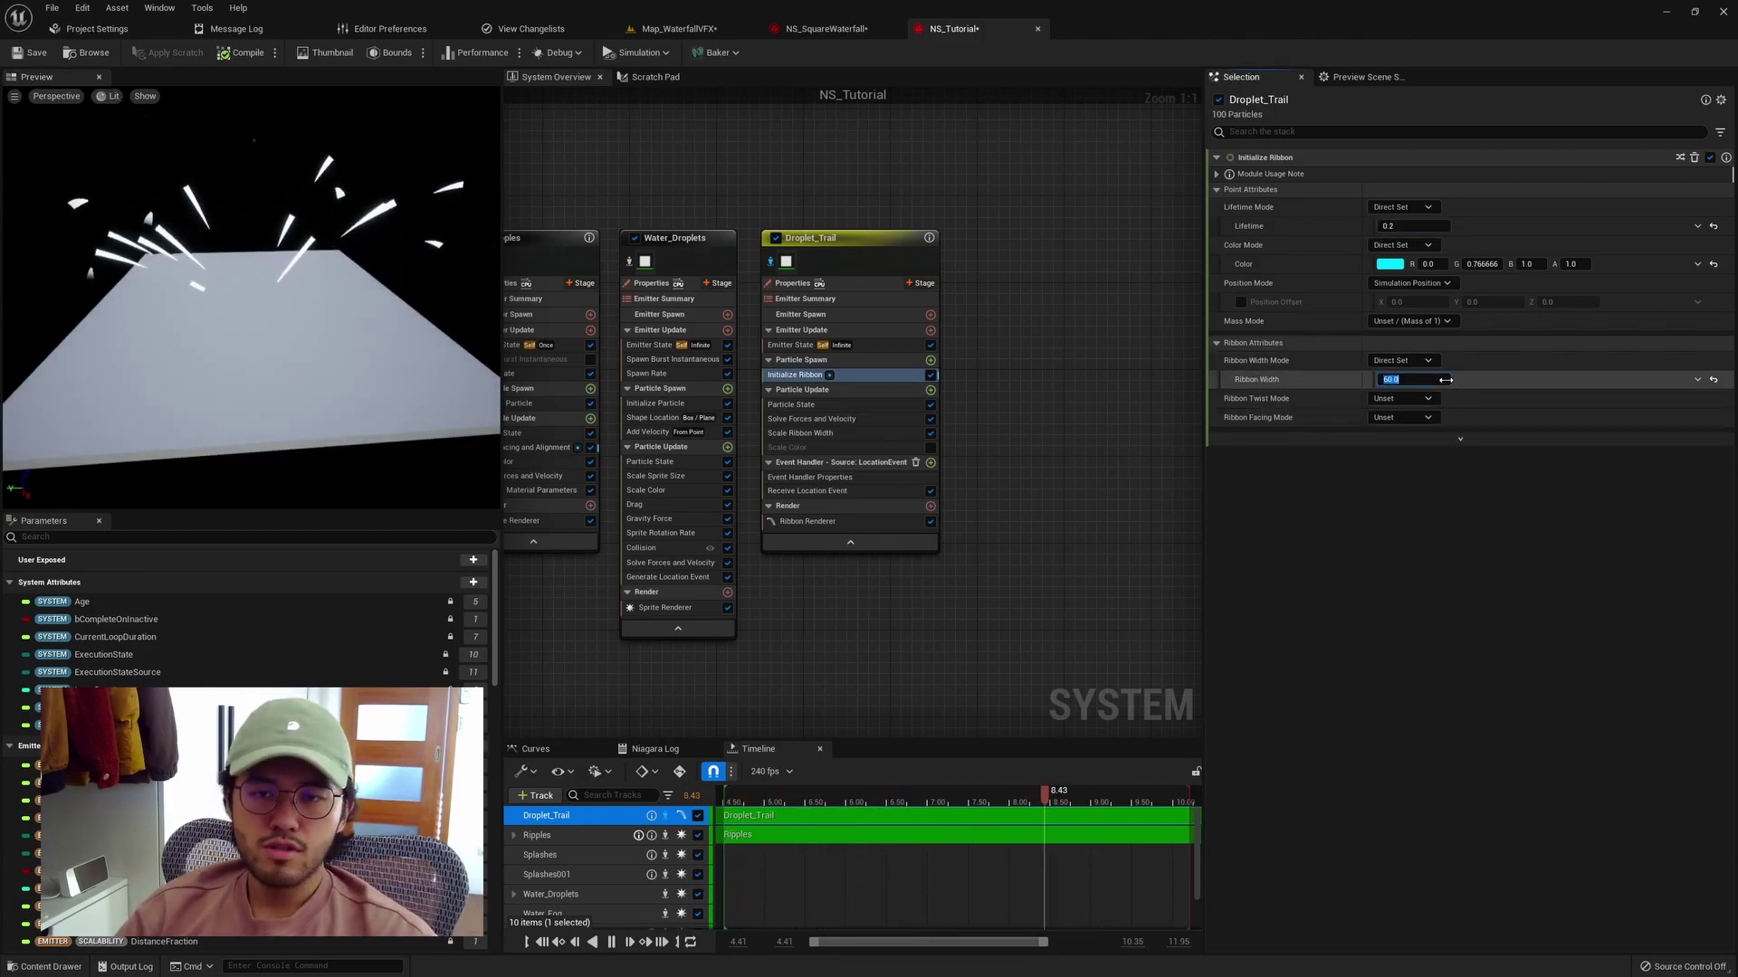
type("30")
left_click(872, 665)
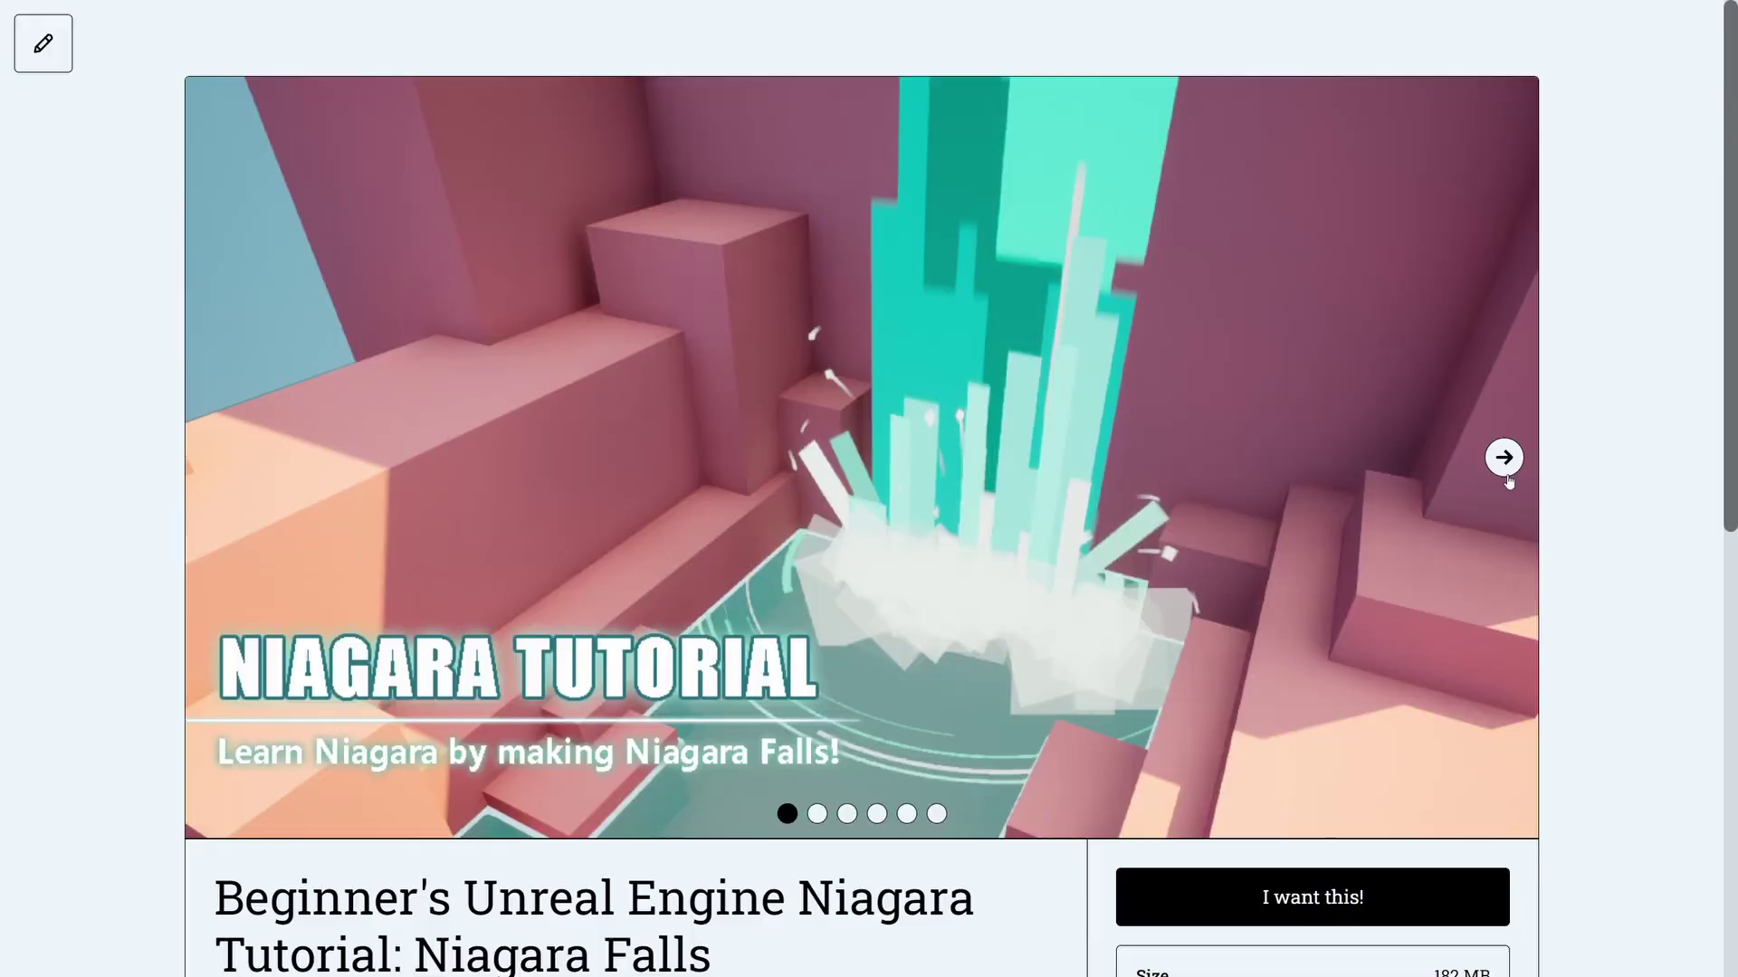
Switch to the web page of the Beginner's Unreal Engine Niagara Tutorial: Niagara Falls project and browse its image gallery.
left_click(1506, 478)
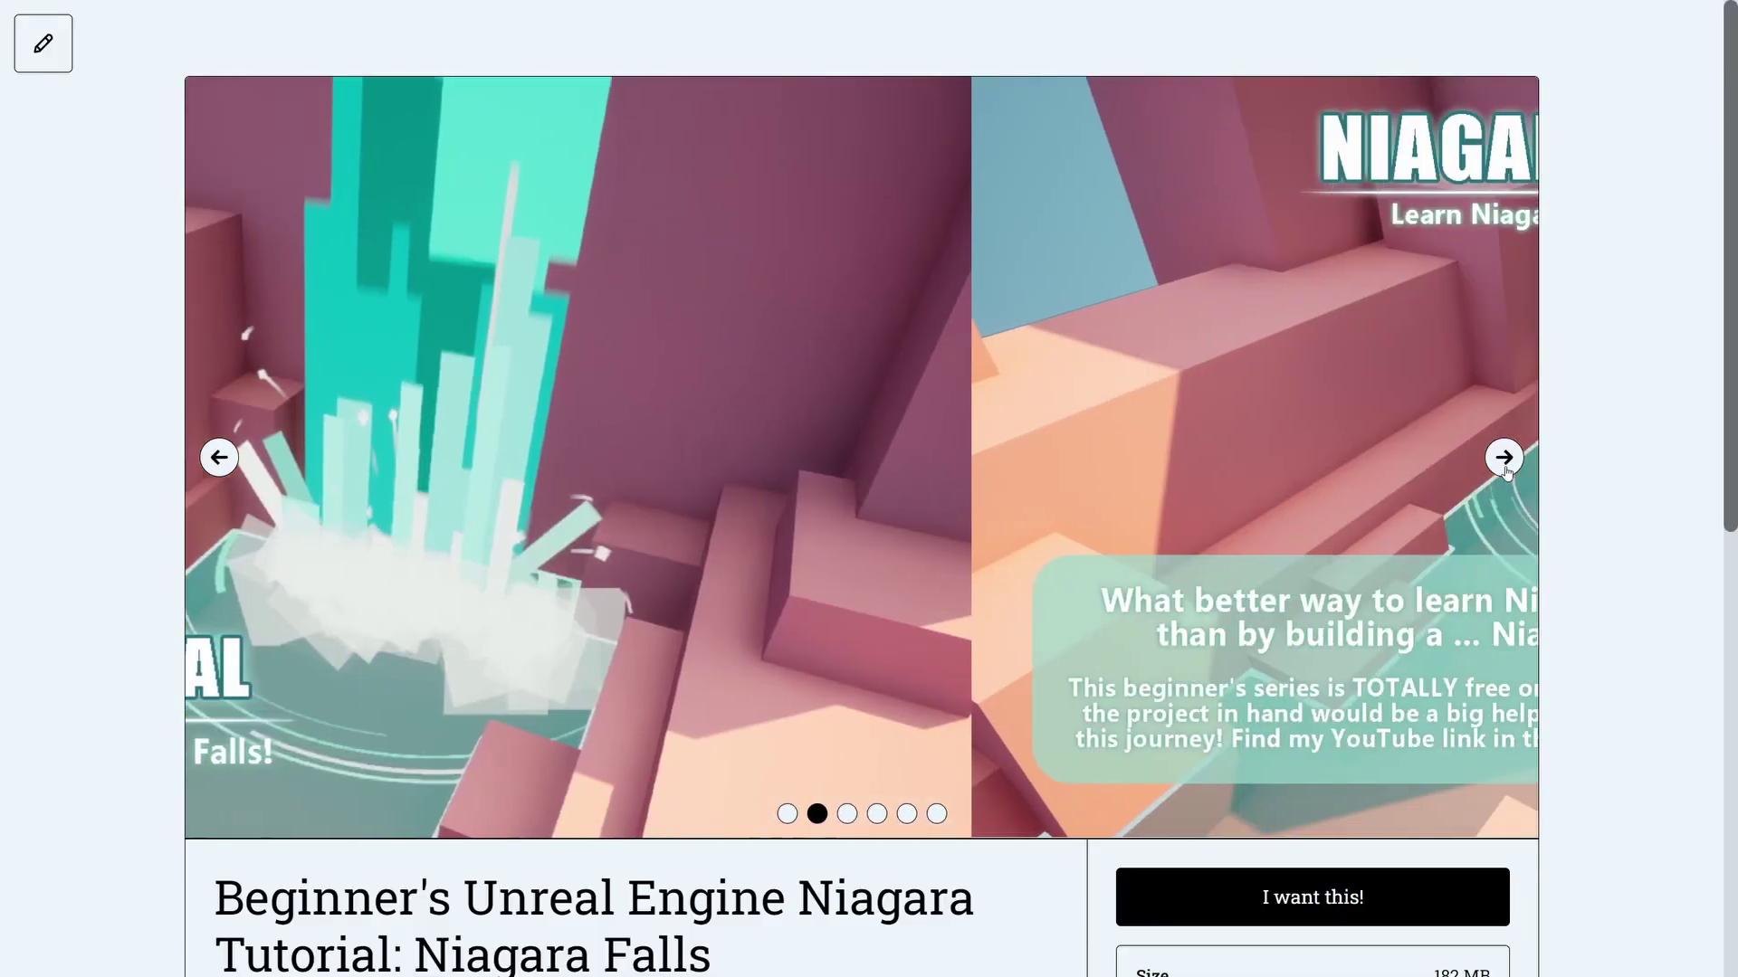
left_click(1506, 476)
left_click(1507, 472)
left_click(1504, 459)
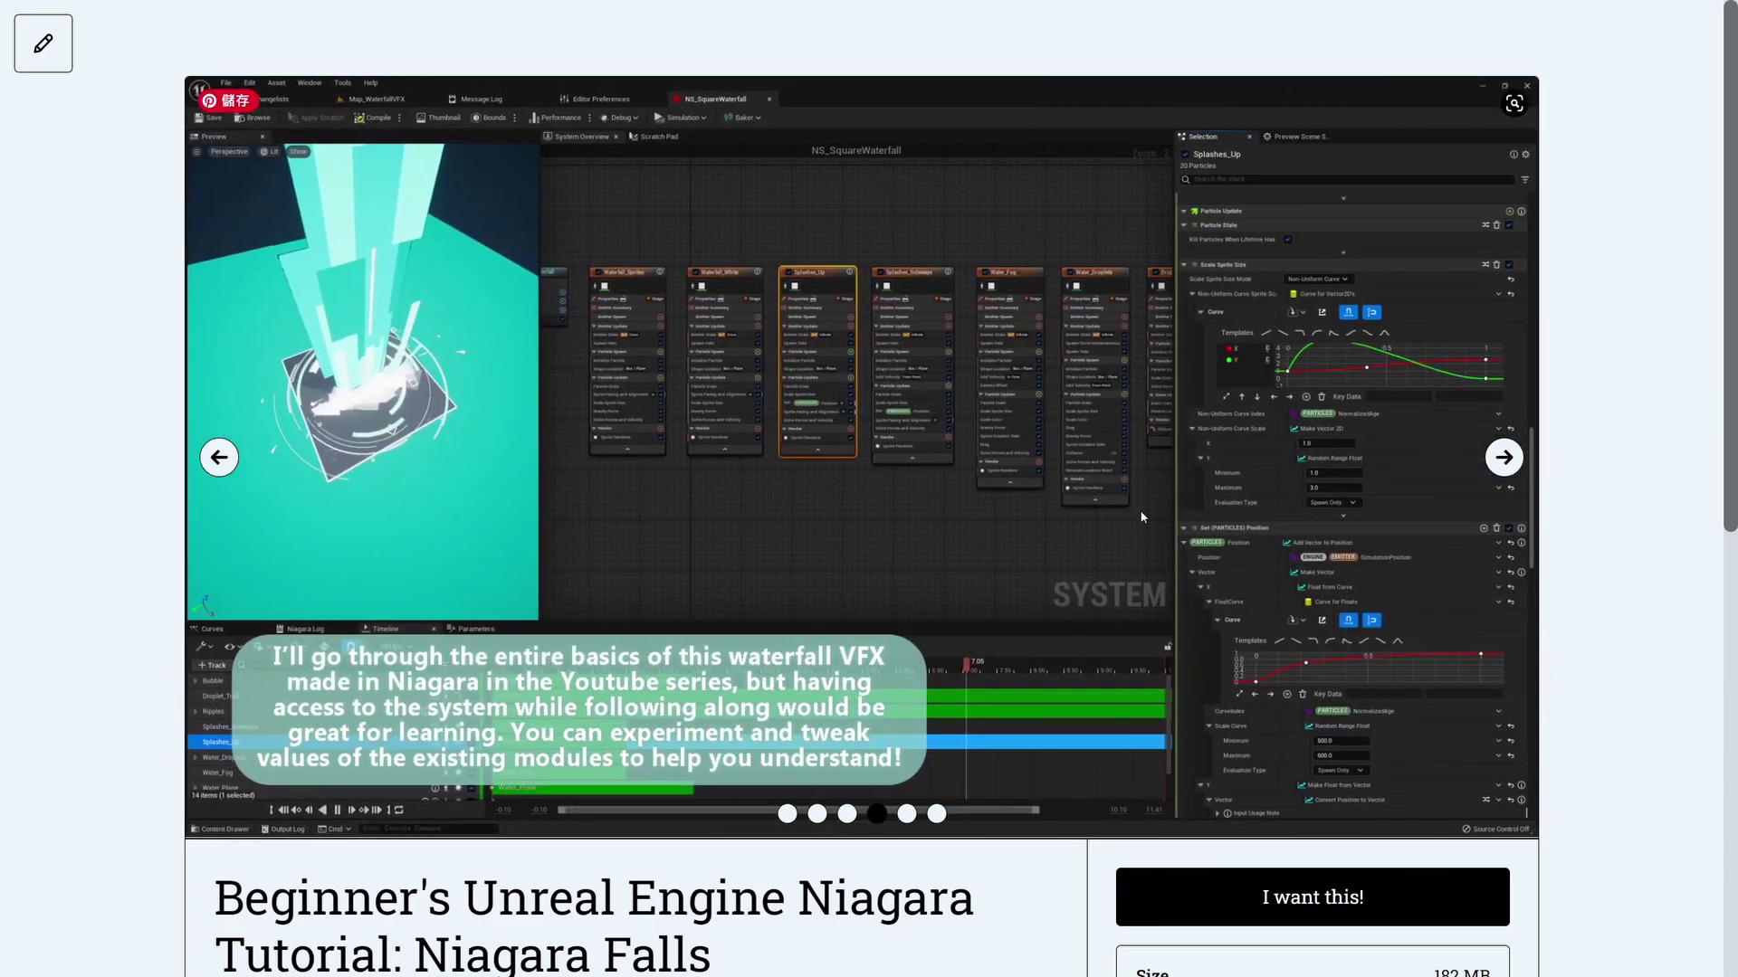
scroll(1140, 513, "down", 7)
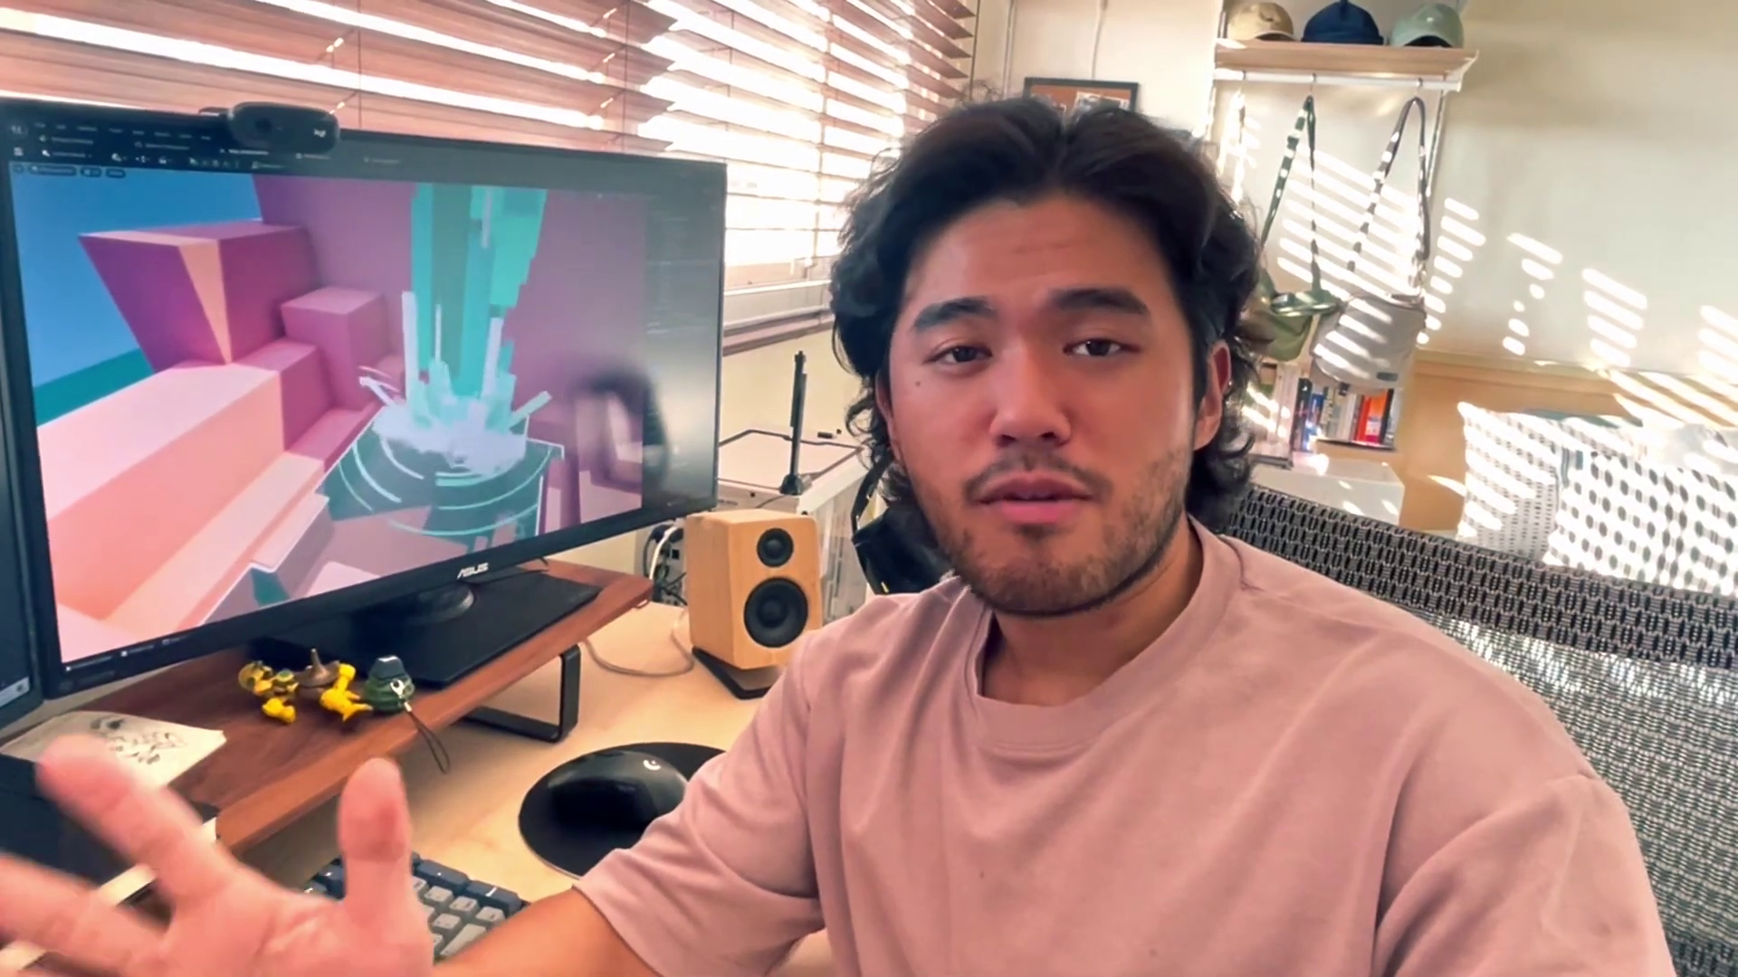